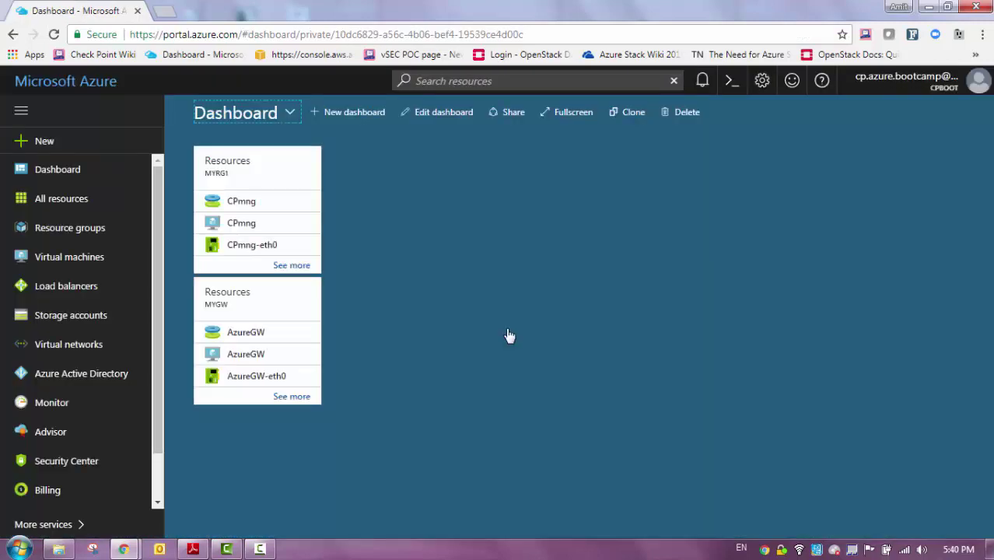
# Search the Marketplace for 'check point' and start creating a Check Point vSEC Single Gateway
pyautogui.click(42, 141)
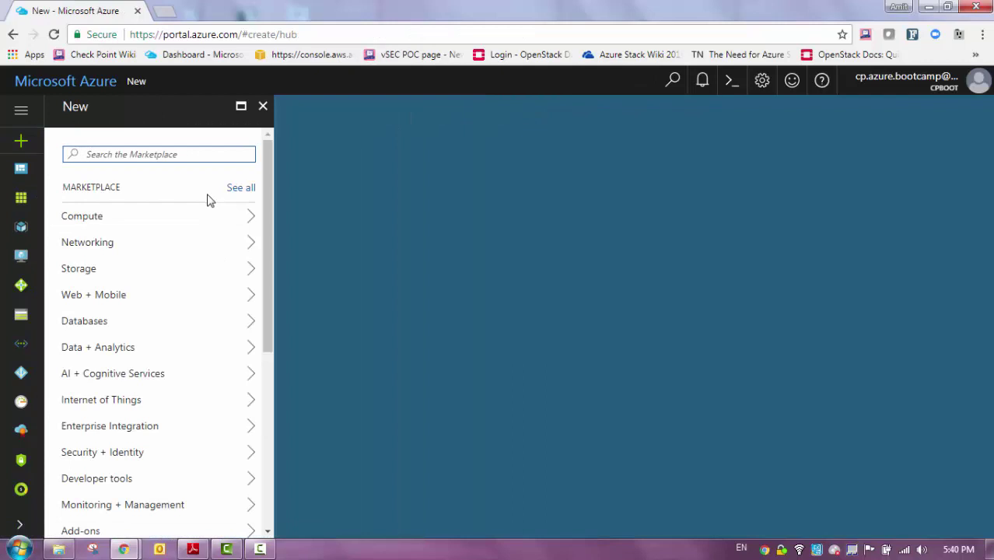
pyautogui.write('check point')
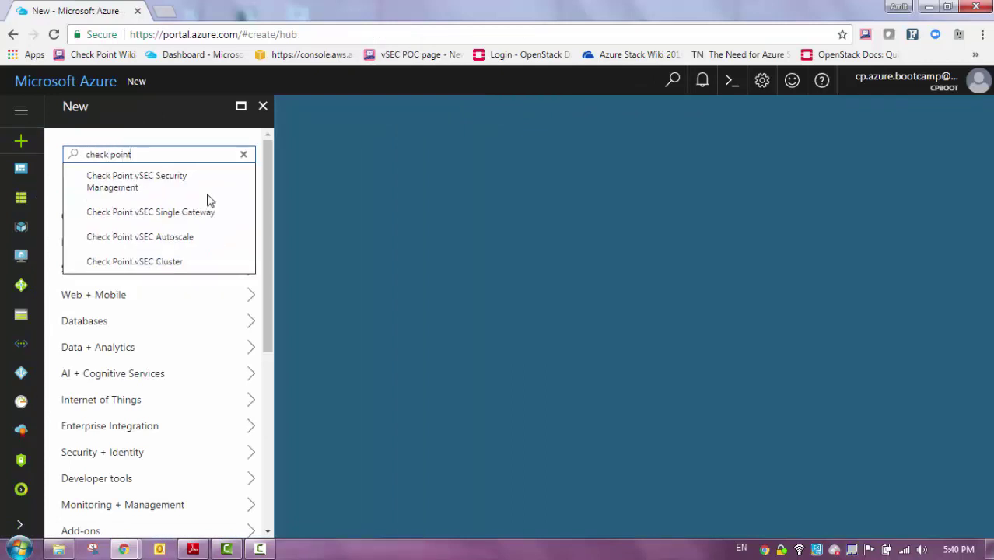
pyautogui.press('Return')
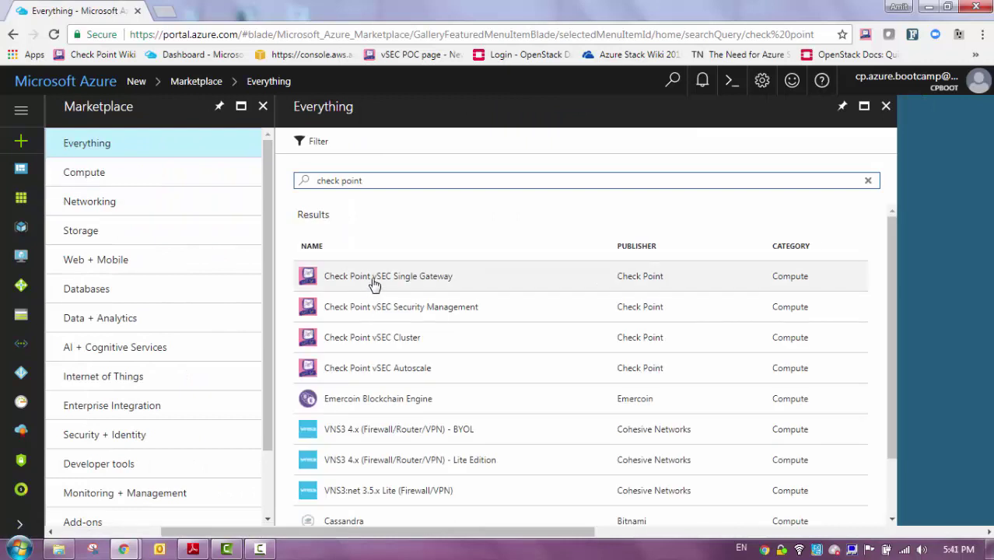
pyautogui.click(374, 284)
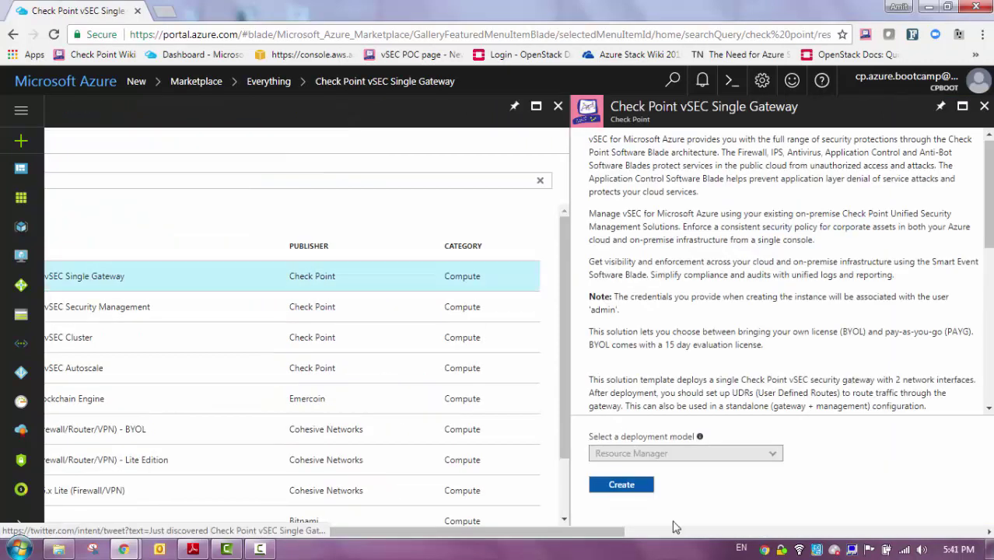
pyautogui.click(627, 490)
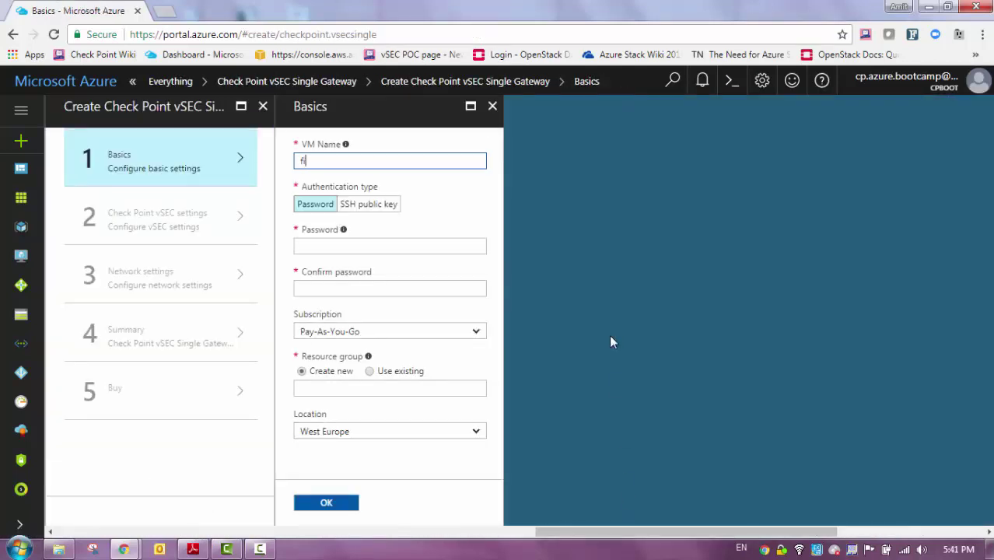
# Enter VM name 'firewall', a confirmed password, and new resource group my-rg in West Europe
pyautogui.press('Tab')
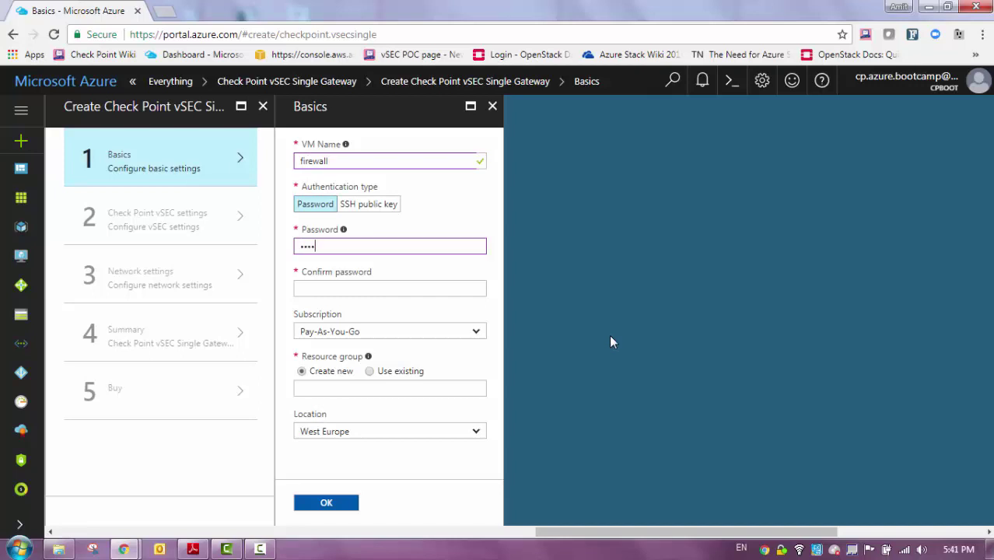
pyautogui.press('Tab')
pyautogui.write('a')
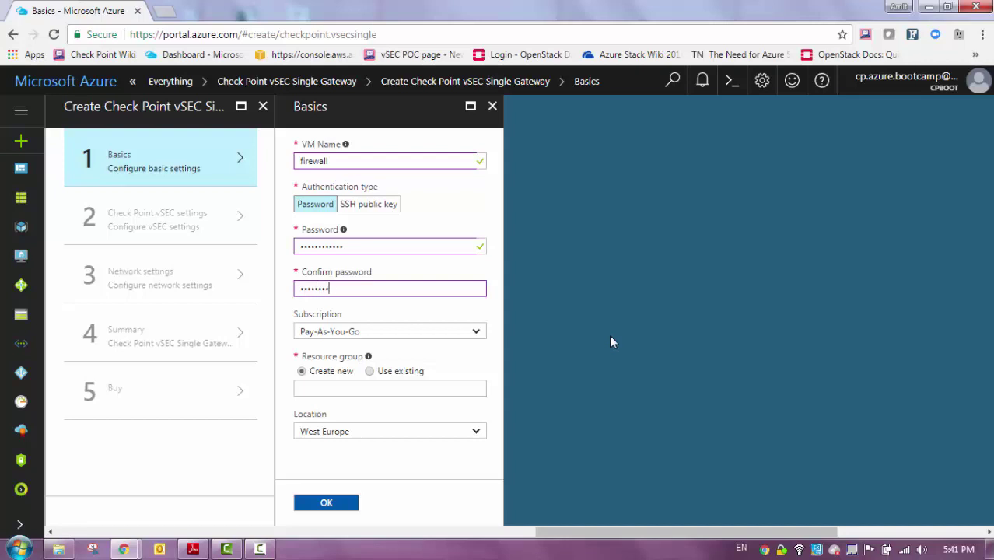
pyautogui.click(348, 387)
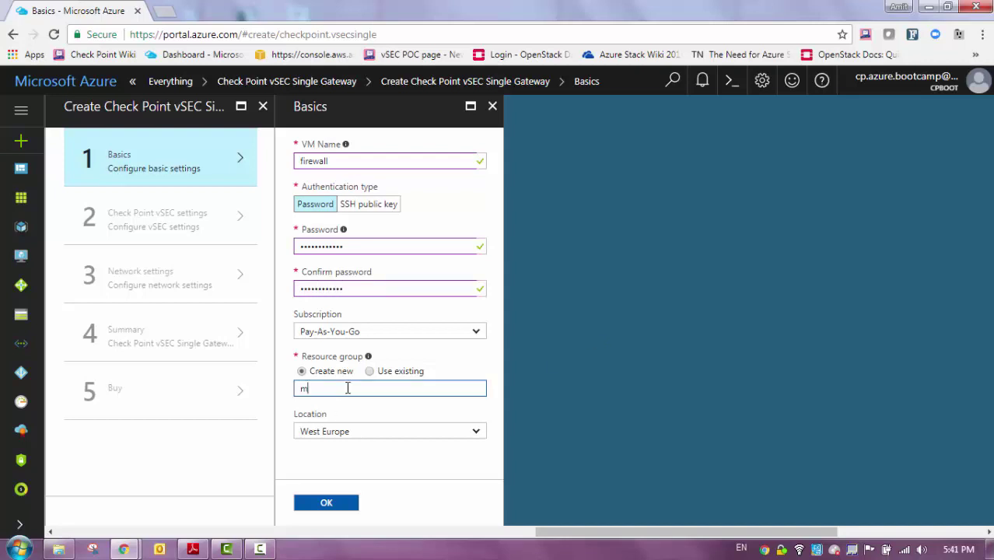
pyautogui.press('Tab')
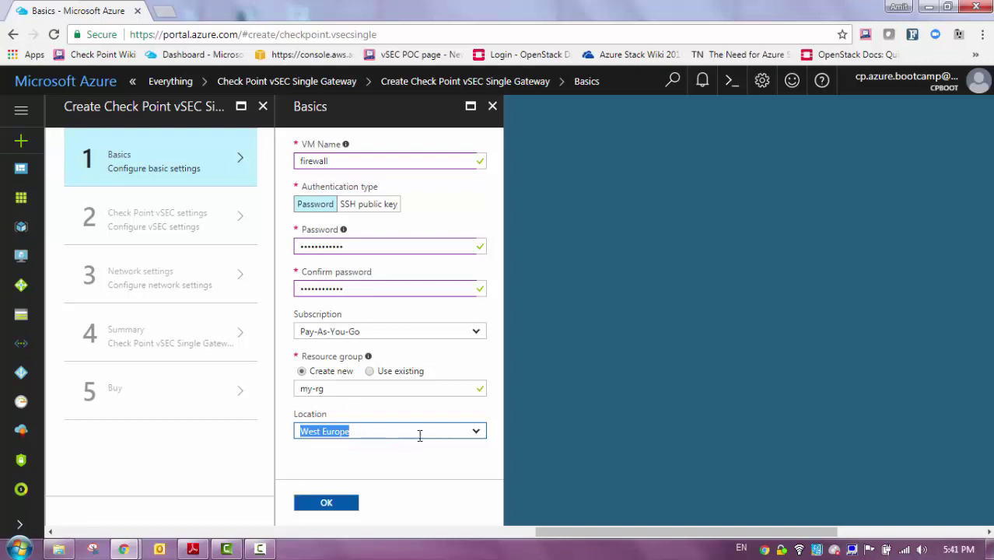
pyautogui.click(330, 503)
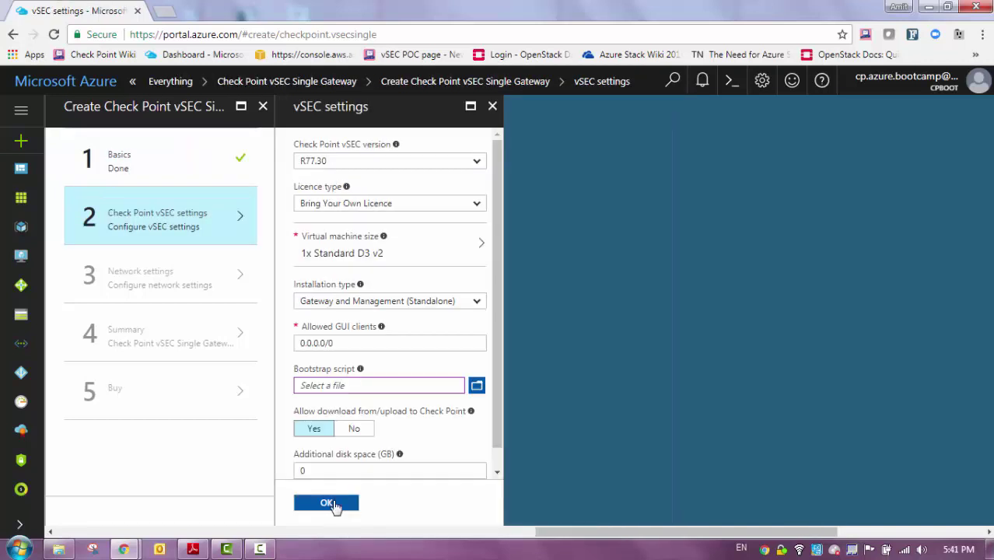
# Choose vSEC version R80.10, BYOL licence, and a standalone install, and allow download to Yes
pyautogui.click(443, 165)
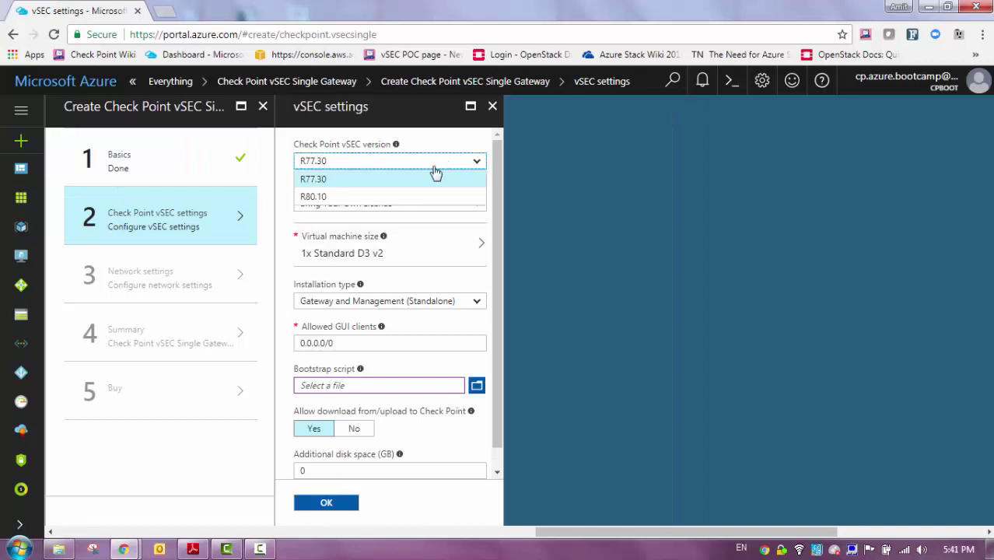
pyautogui.click(388, 197)
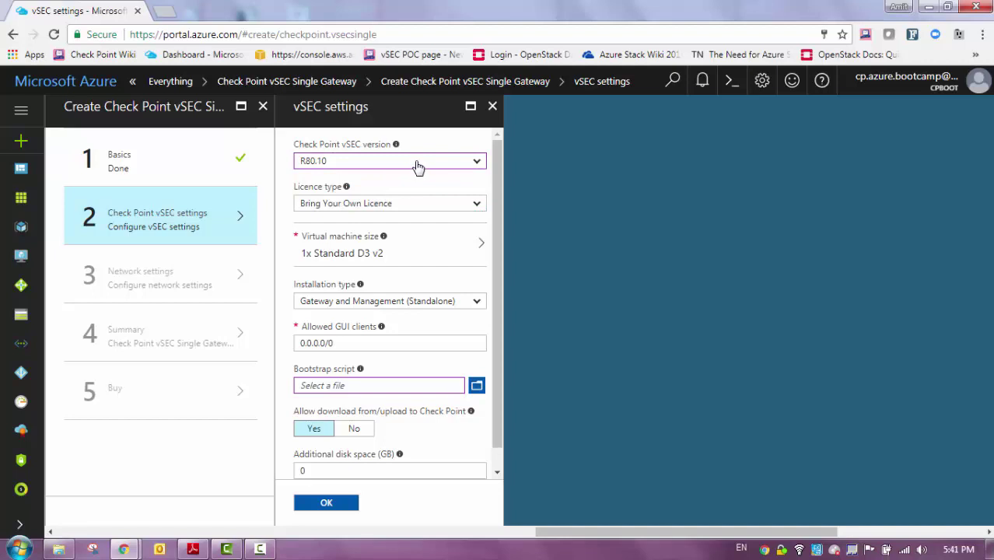
pyautogui.click(412, 205)
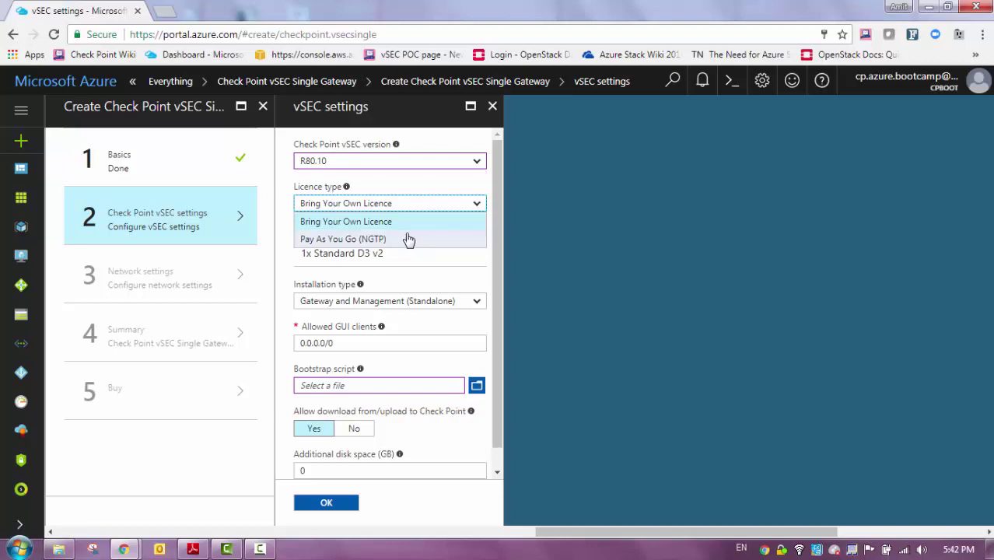
pyautogui.click(448, 182)
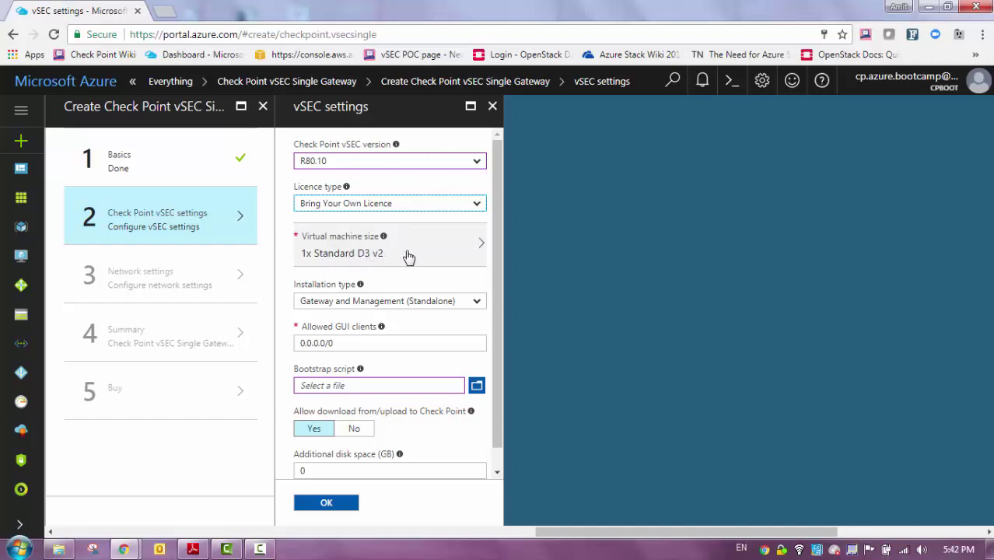
pyautogui.click(386, 303)
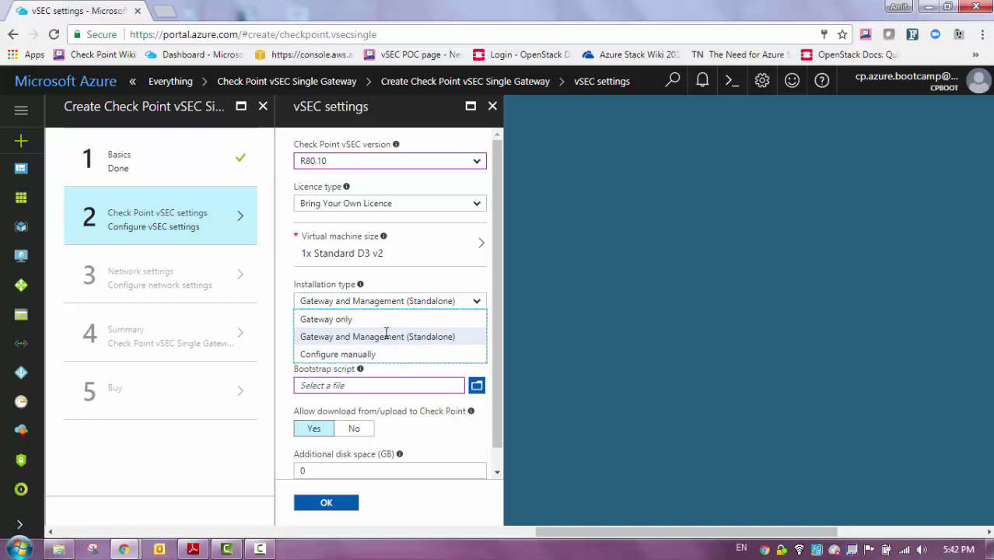
pyautogui.click(435, 303)
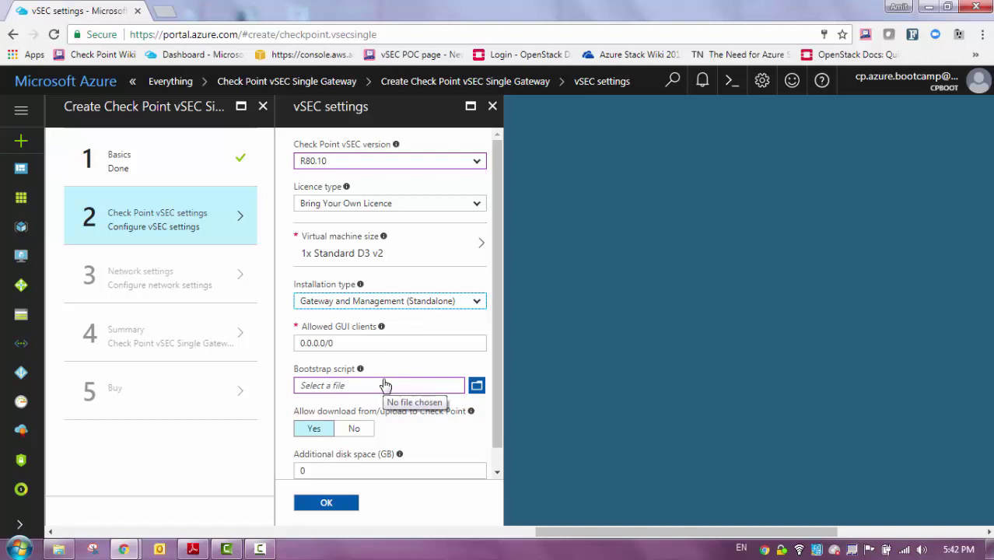
pyautogui.click(331, 432)
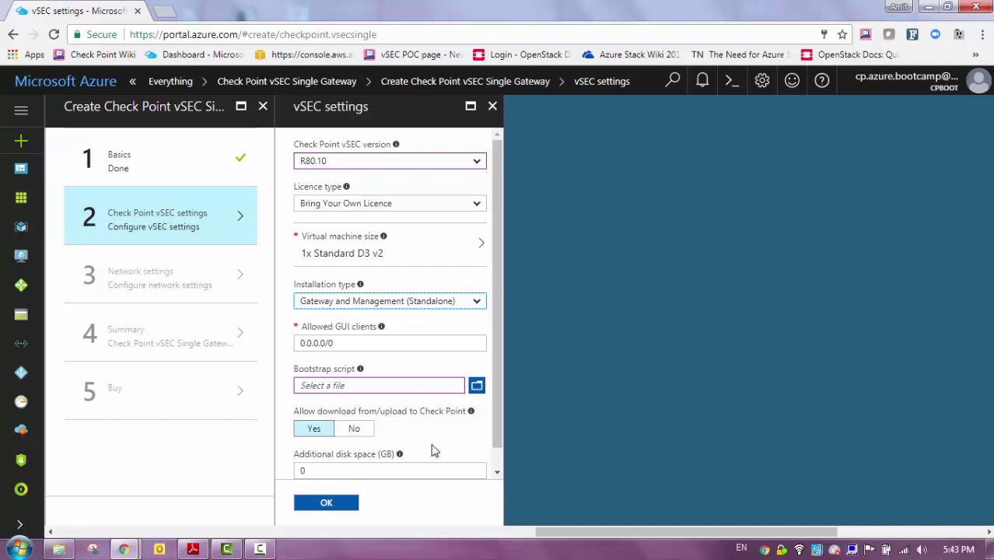
pyautogui.scroll(-1, 475, 458)
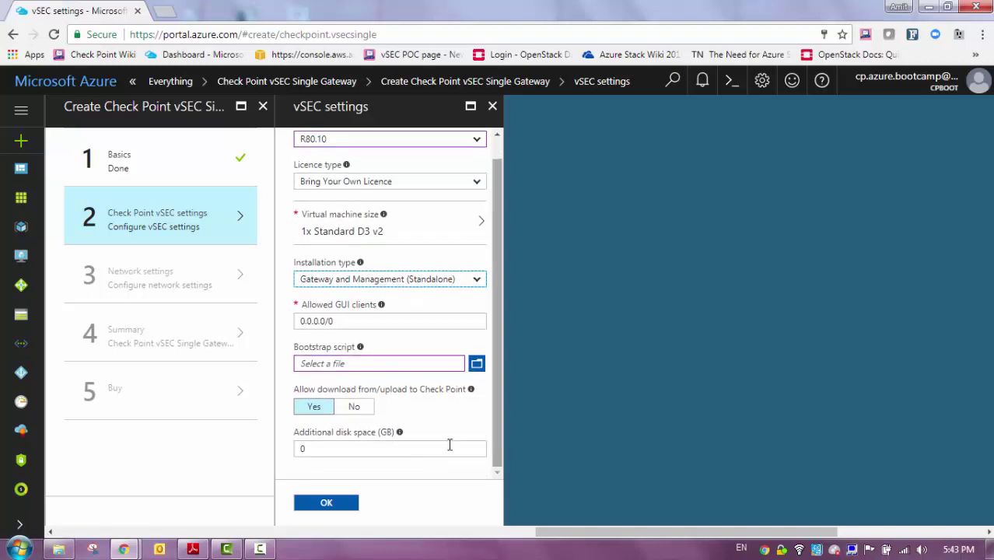
pyautogui.click(327, 503)
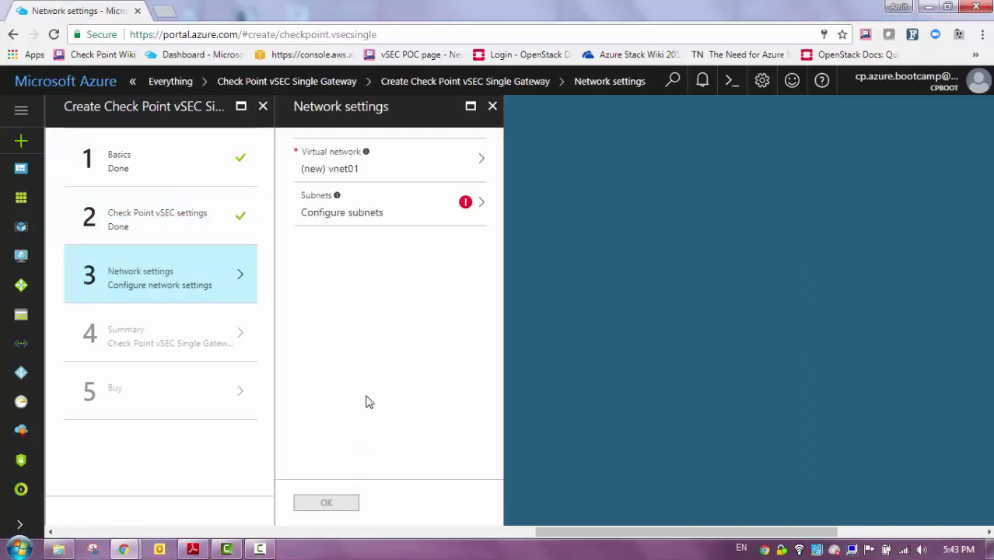
# Create a new virtual network named my-nvet for the gateway
pyautogui.click(411, 178)
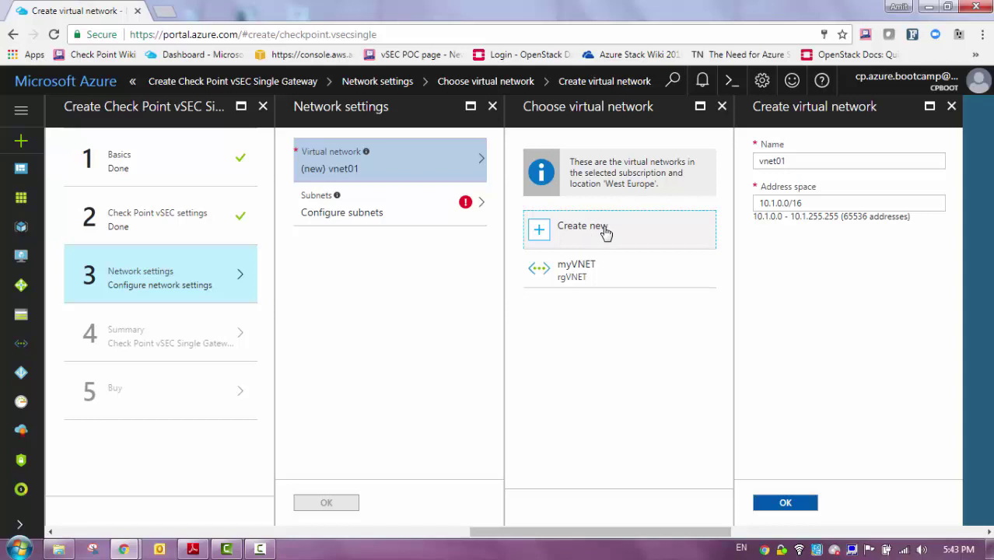
pyautogui.doubleClick(805, 160)
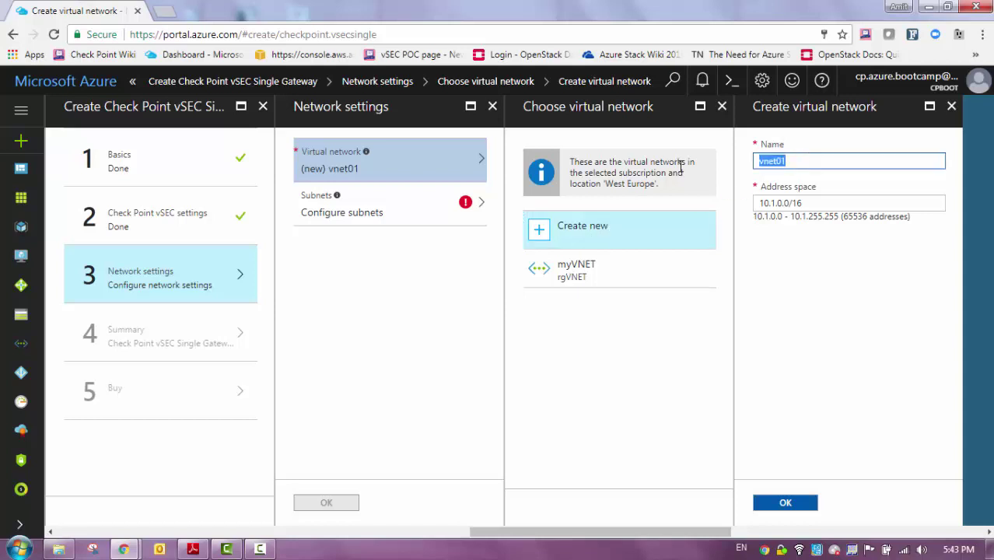
pyautogui.write('my-n')
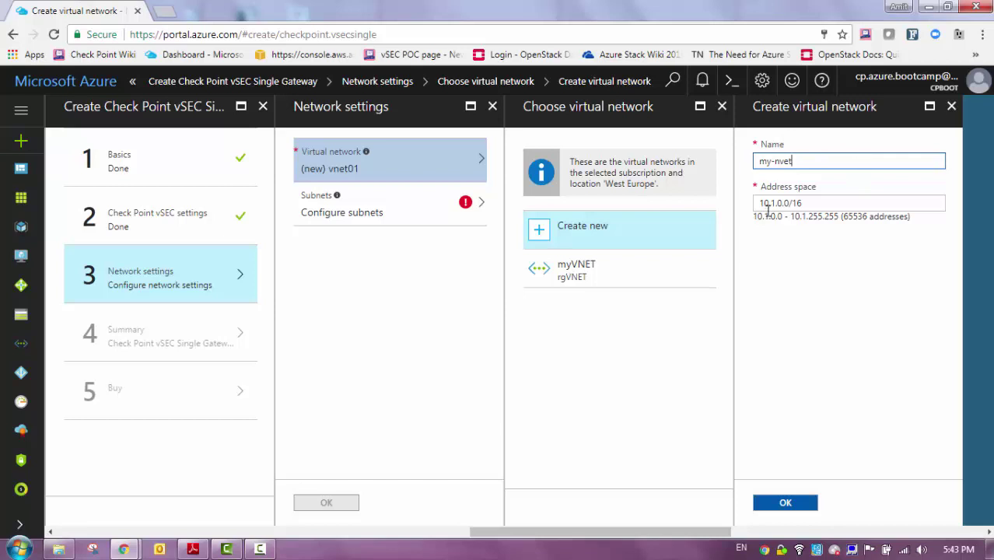
pyautogui.click(834, 196)
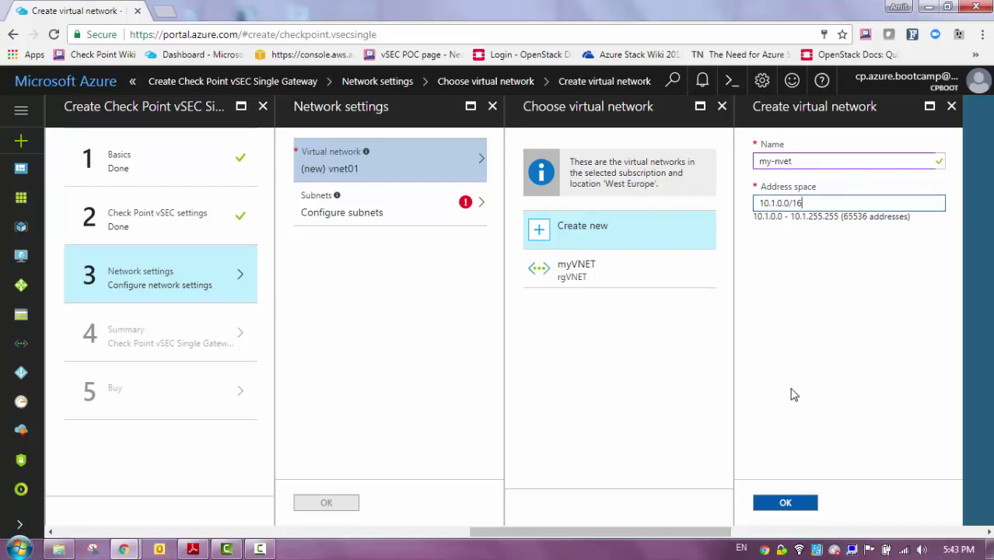
pyautogui.click(786, 505)
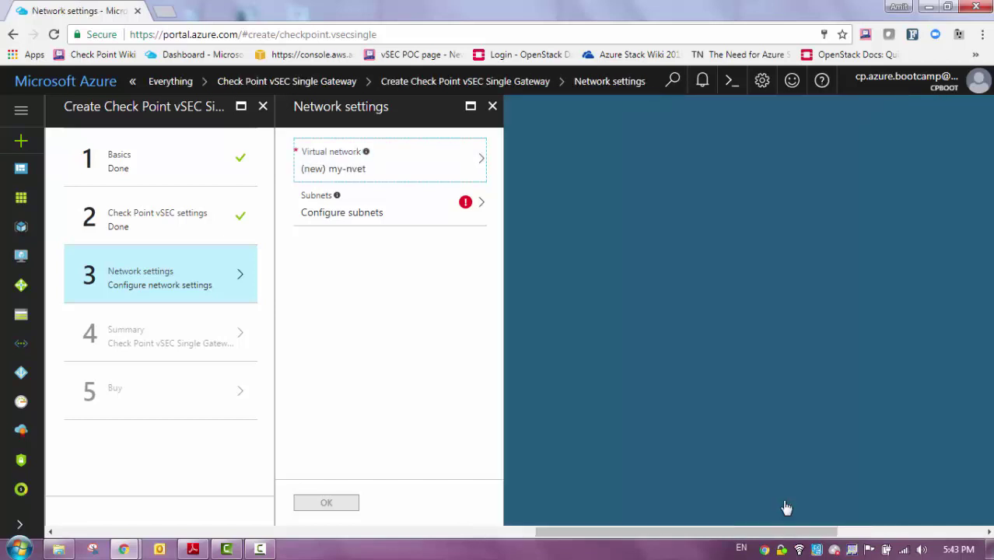
# Accept subnets Frontend 10.1.0.0/24 and Backend 10.1.1.0/24 and confirm the network settings
pyautogui.click(366, 216)
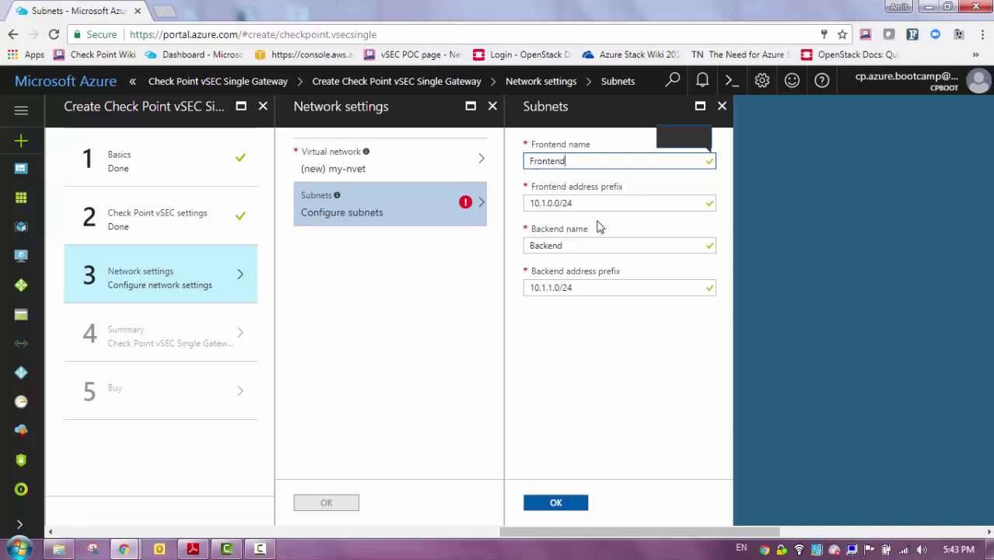
pyautogui.moveTo(581, 204); pyautogui.dragTo(502, 206)
pyautogui.moveTo(569, 248); pyautogui.dragTo(517, 246)
pyautogui.moveTo(586, 288); pyautogui.dragTo(473, 290)
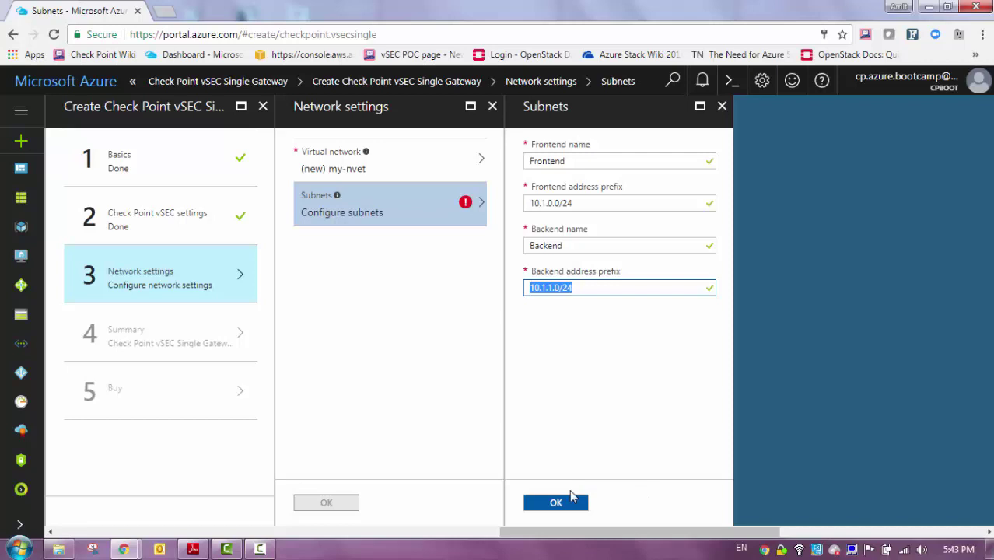
pyautogui.click(569, 503)
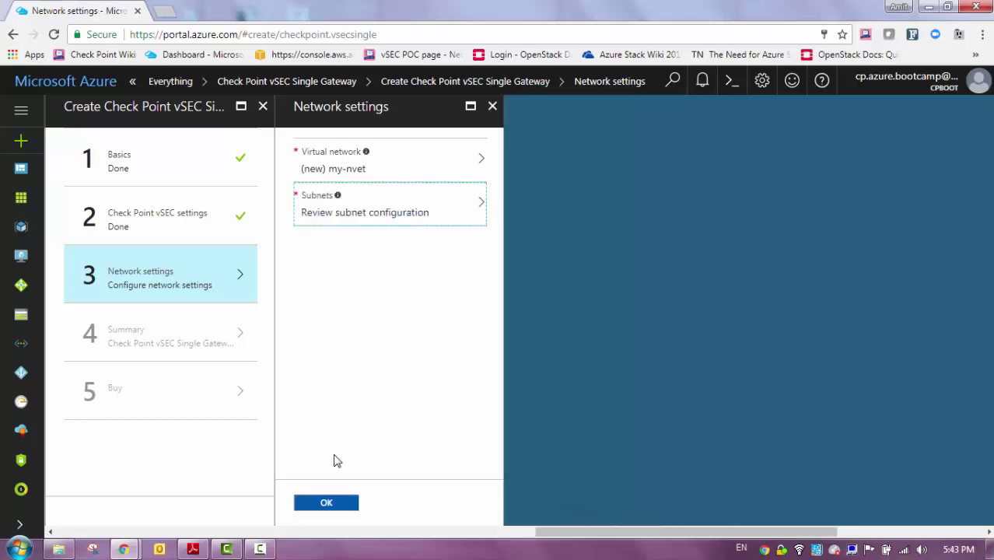
pyautogui.click(324, 501)
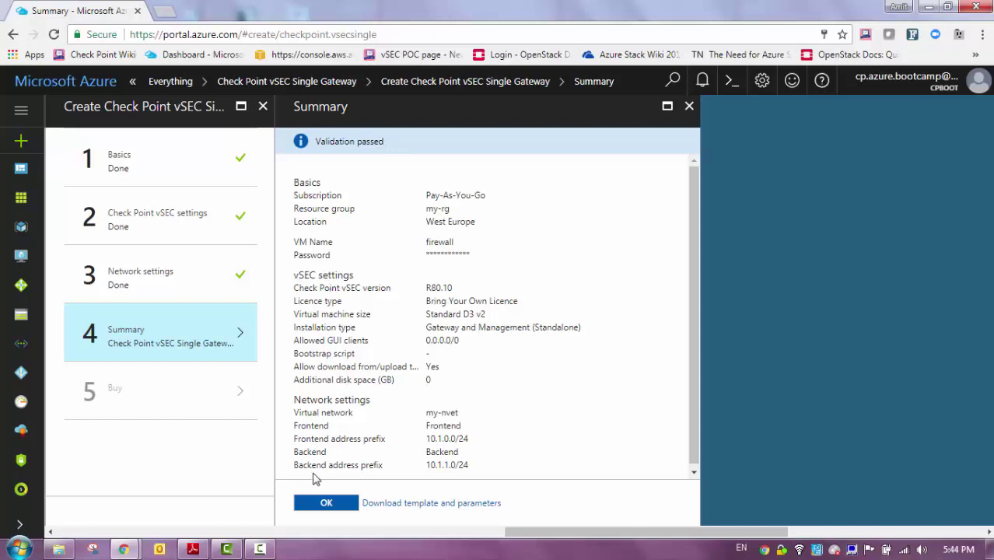
# Review the validated summary and purchase the vSEC gateway deployment
pyautogui.scroll(-1, 496, 357)
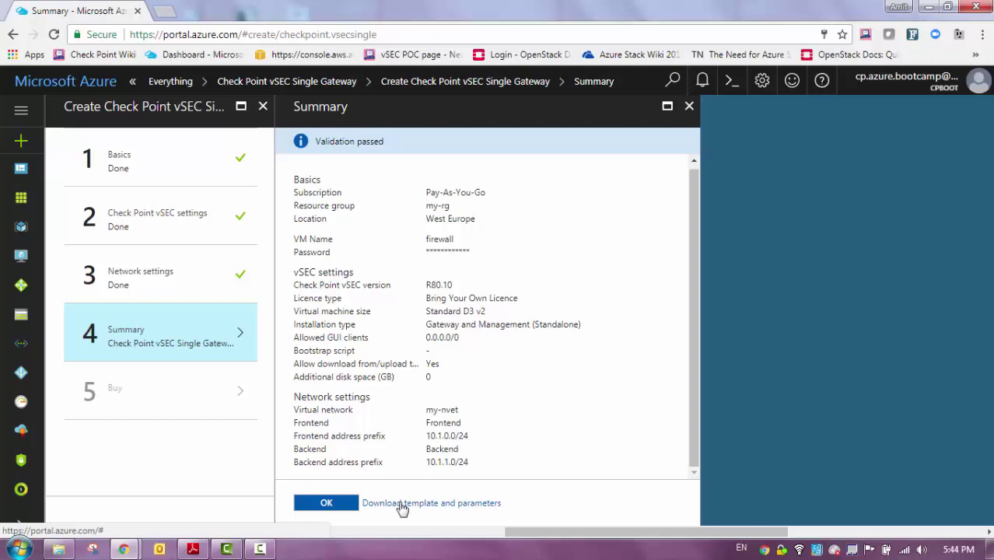
pyautogui.click(323, 502)
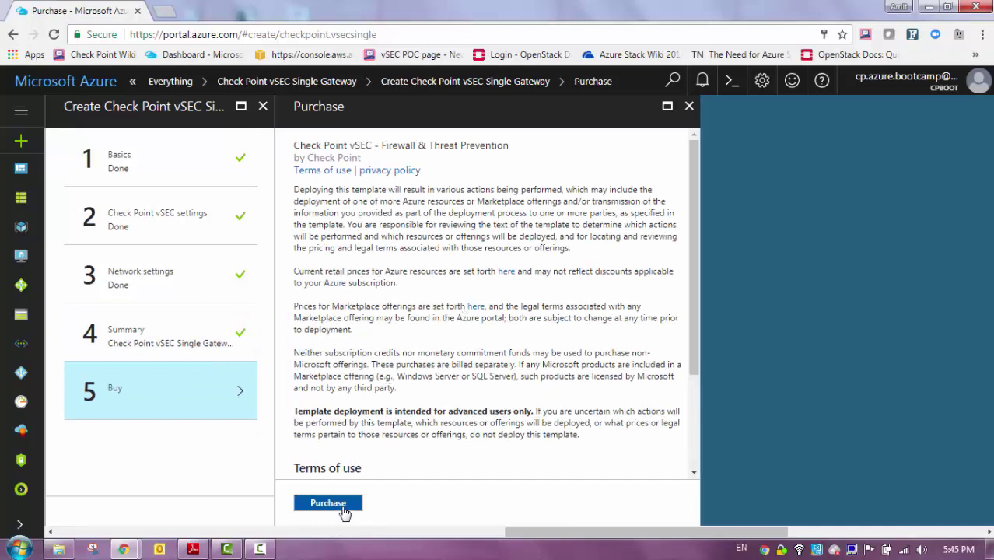
pyautogui.click(343, 506)
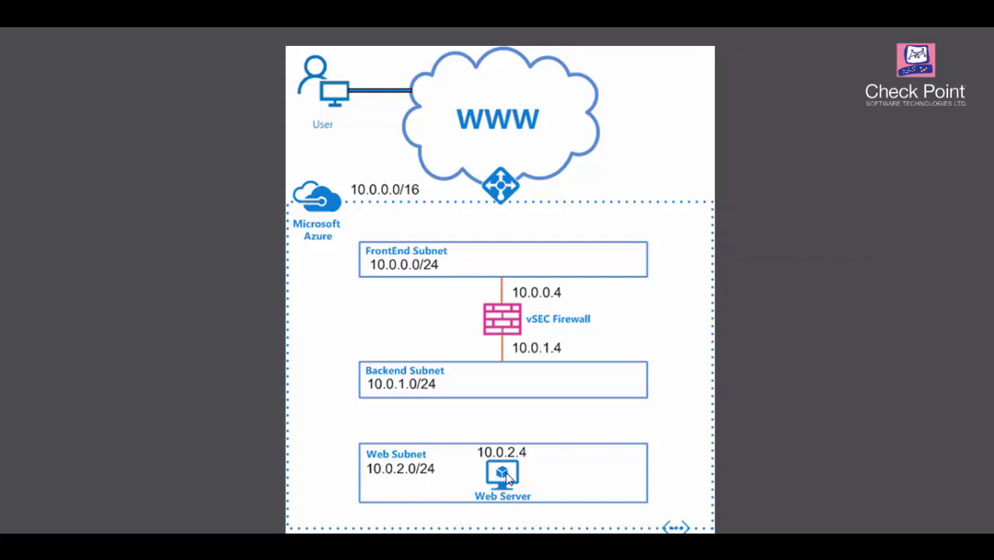
# Switch from the PowerPoint slide show back to the Azure portal in Chrome
pyautogui.hotkey('alt', 'Tab')
pyautogui.hotkey('alt', 'Tab')
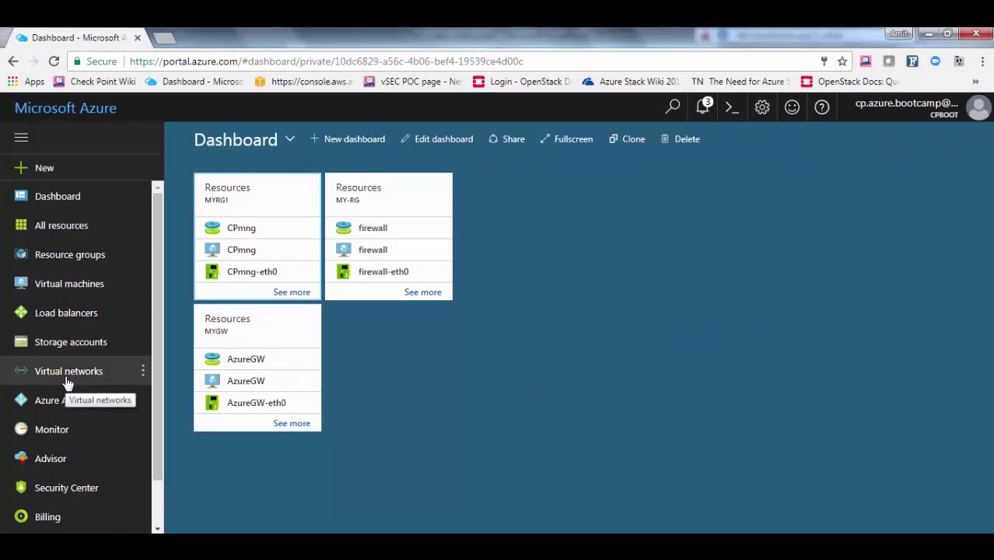
# Filter services for 'virtual networks' and open the Subnets page of my-nvet
pyautogui.scroll(-1, 67, 381)
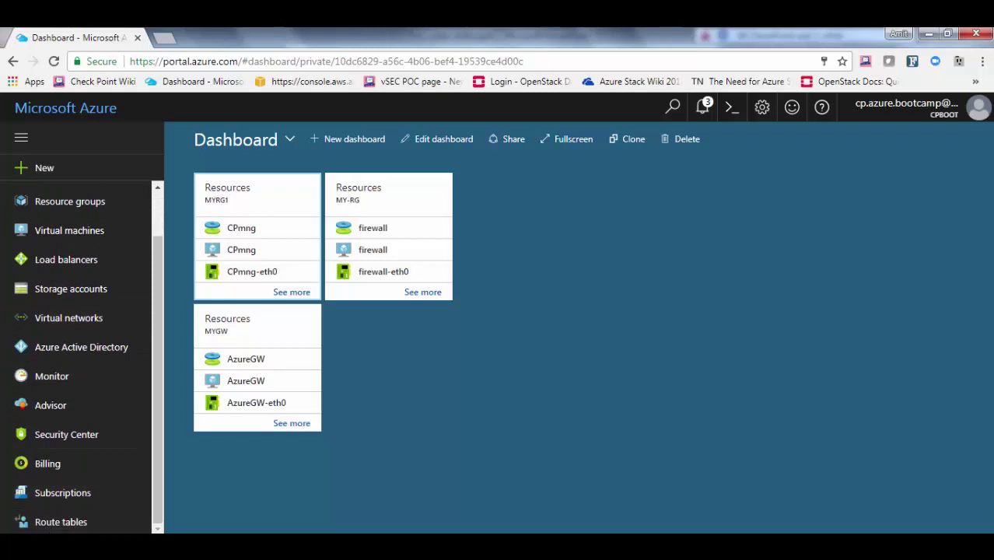
pyautogui.click(58, 546)
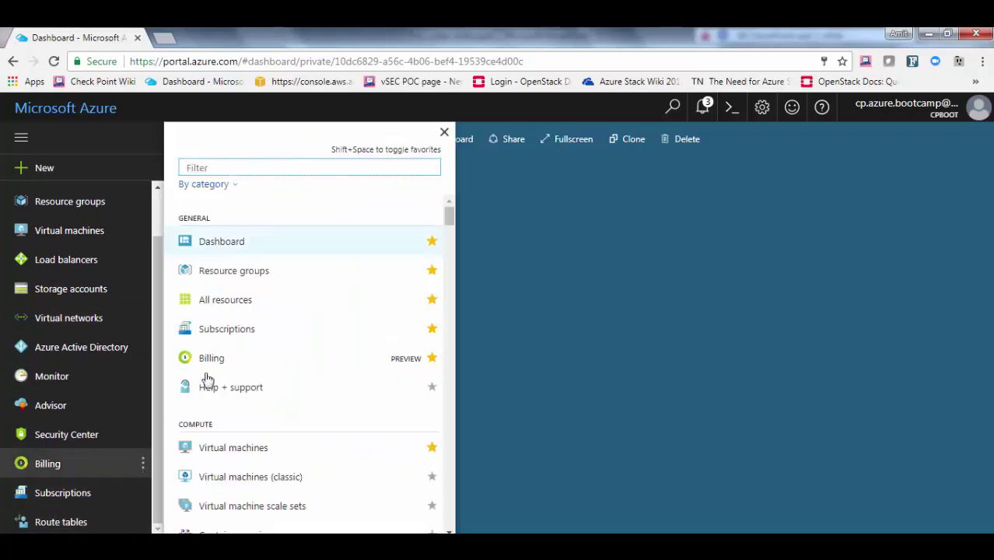
pyautogui.write('vit')
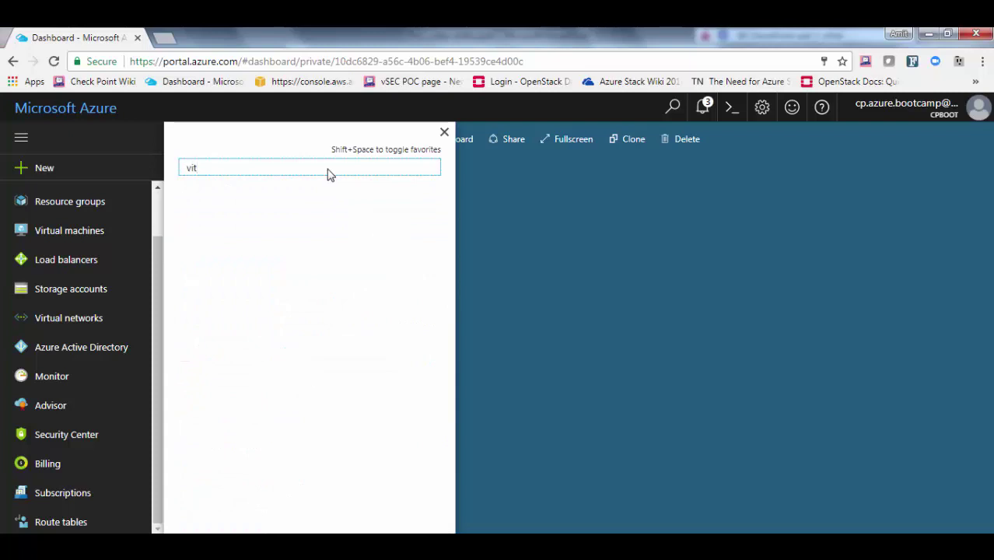
pyautogui.press('BackSpace')
pyautogui.write('rt')
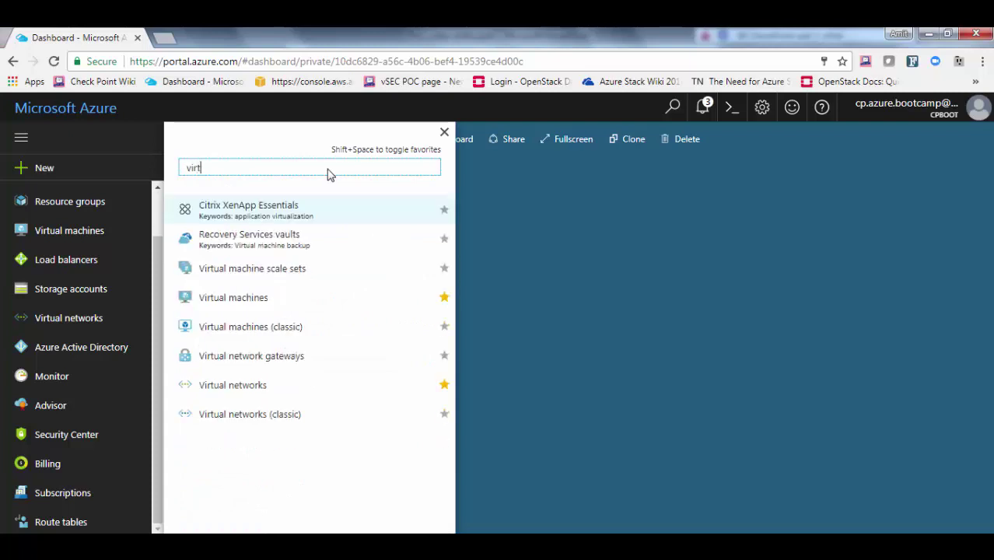
pyautogui.write('ual net')
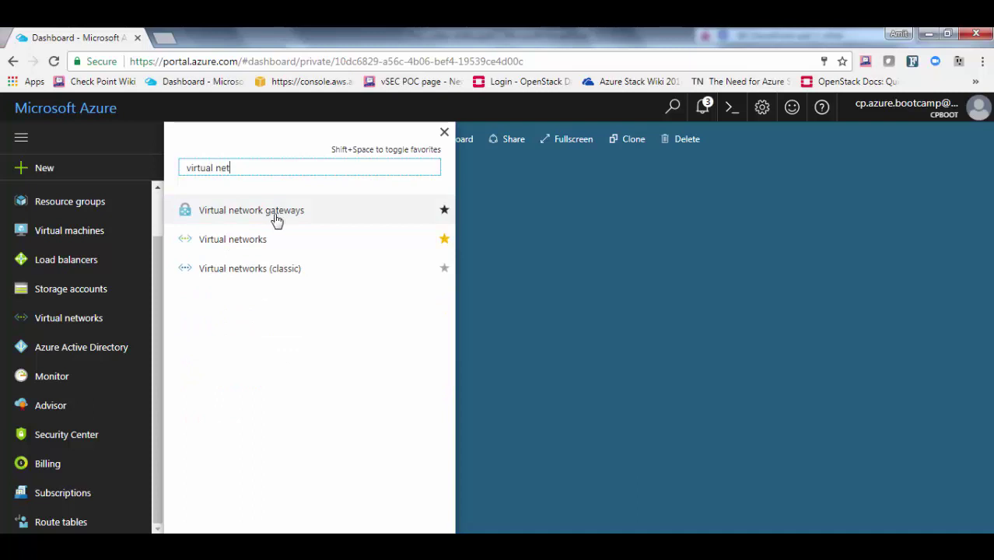
pyautogui.click(233, 244)
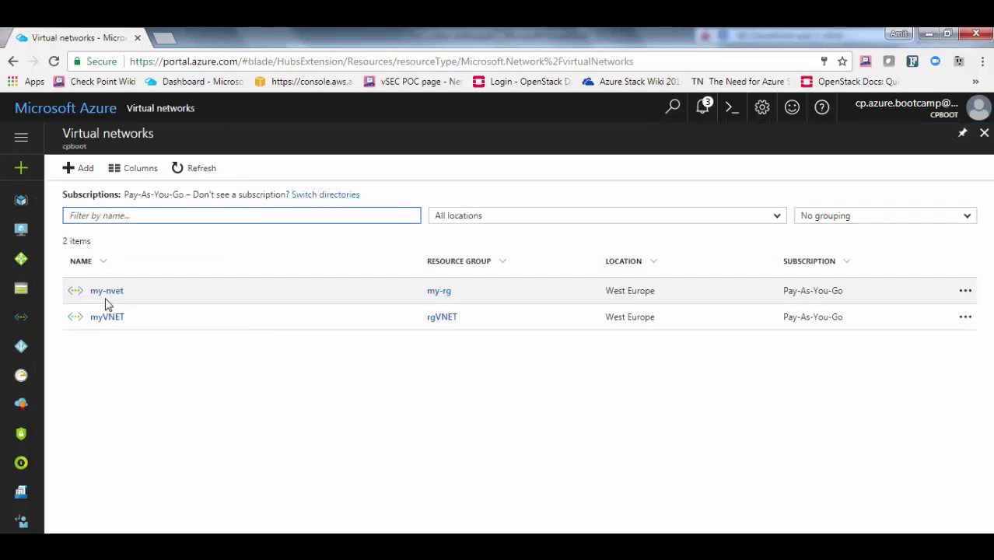
pyautogui.click(120, 291)
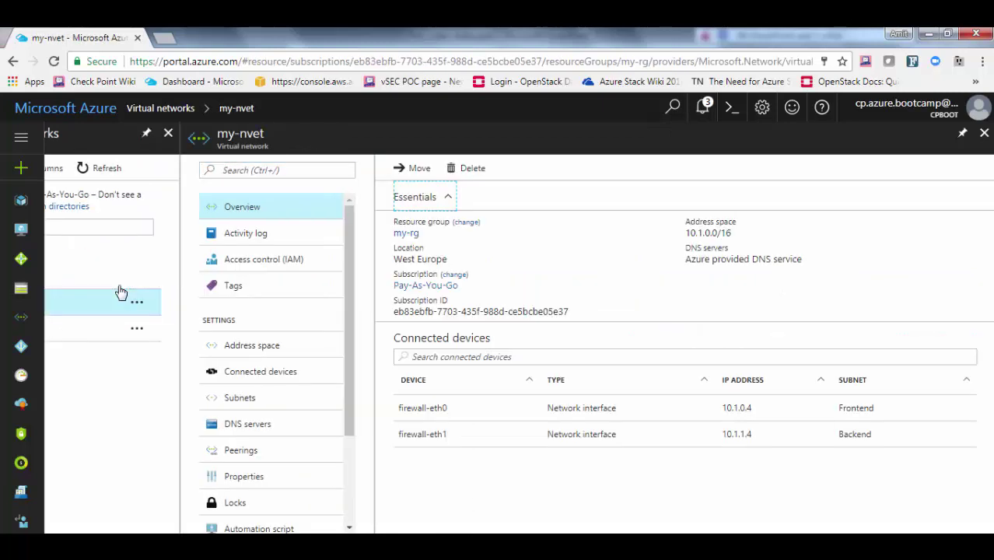
pyautogui.click(241, 399)
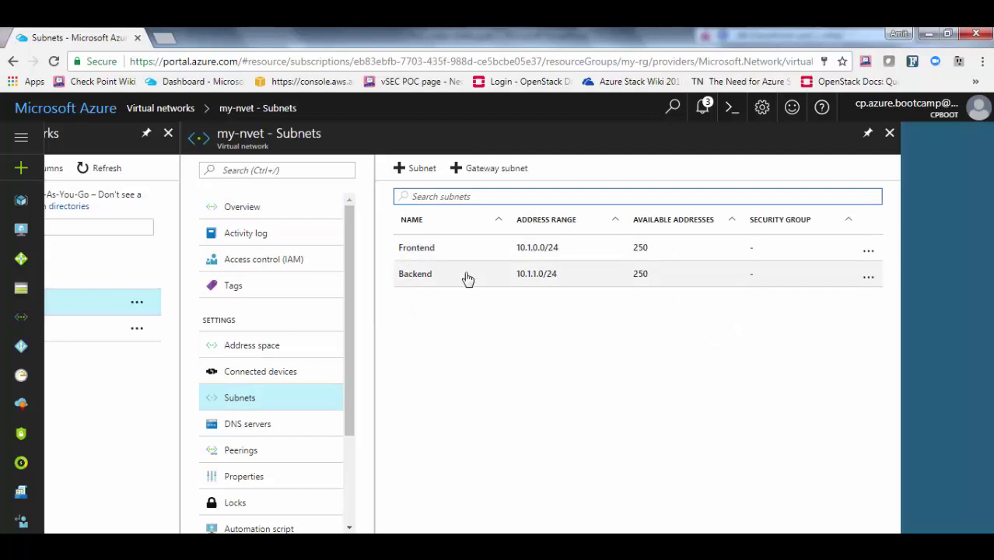
# Add a subnet named Web with range 10.1.2.0/24 to my-nvet
pyautogui.click(421, 173)
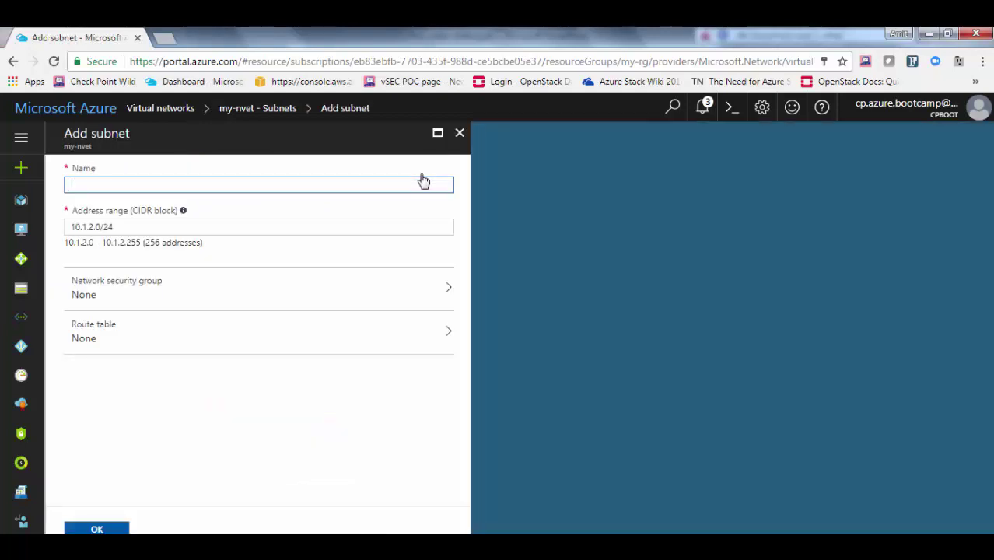
pyautogui.write('Web')
pyautogui.press('Tab')
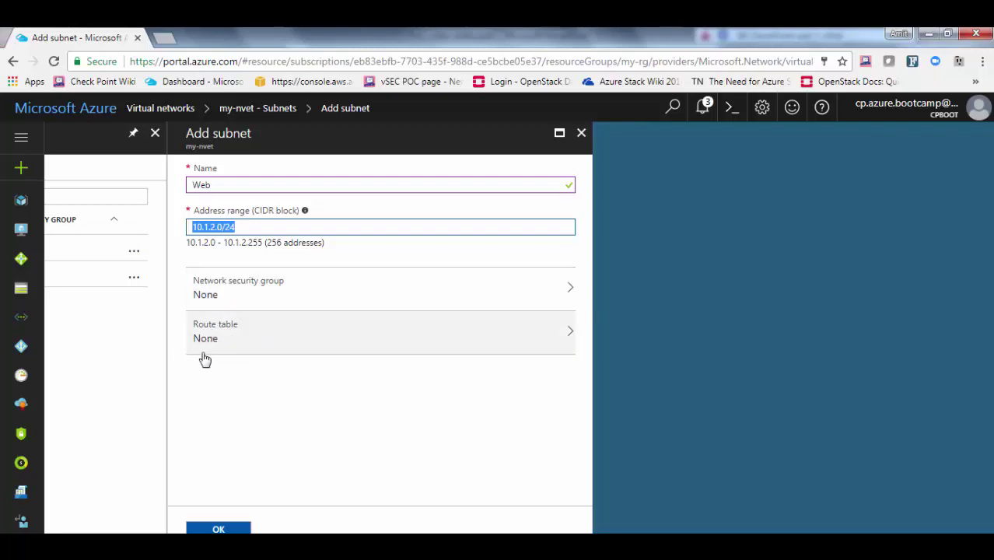
pyautogui.click(216, 529)
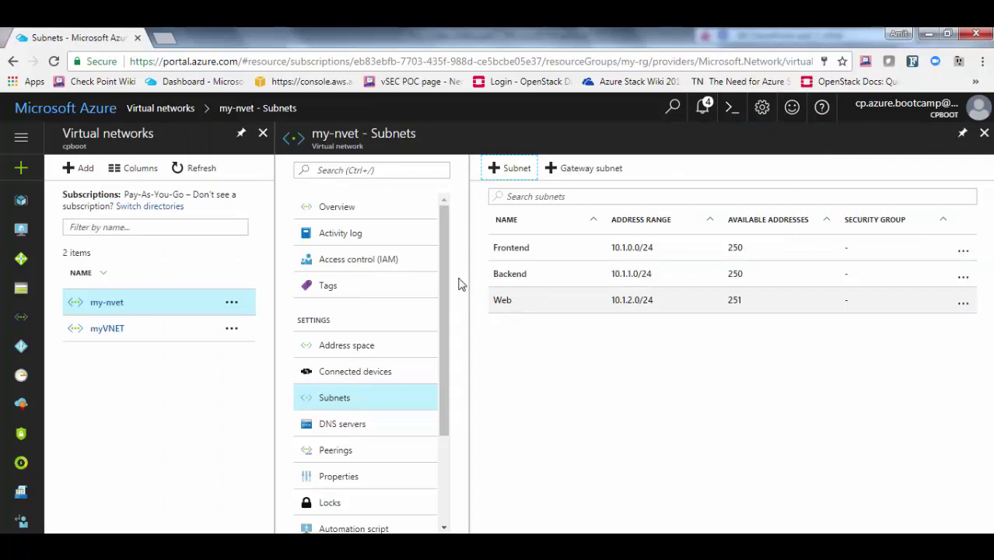
pyautogui.click(21, 170)
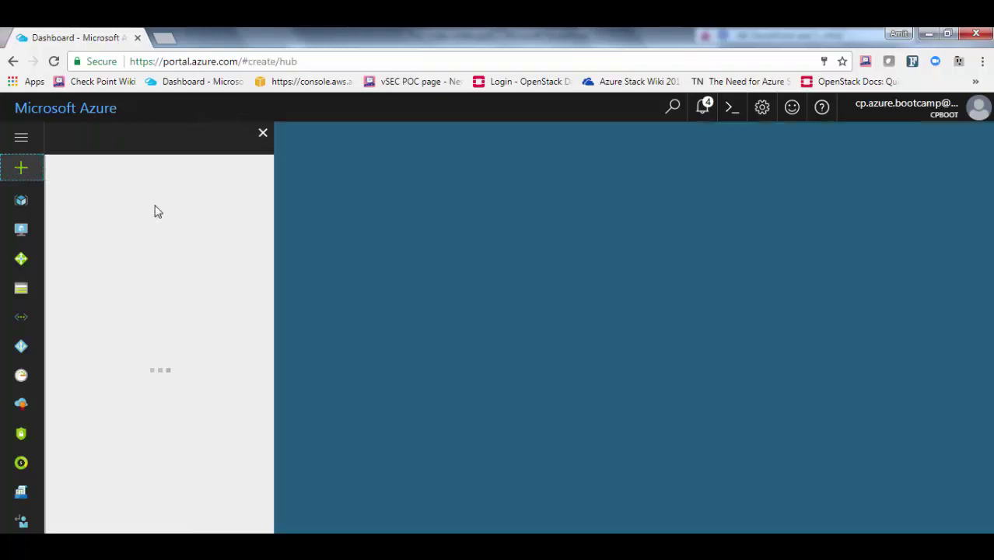
# Search the Marketplace for nginx and start creating an NGINX Plus VM
pyautogui.write('nginx')
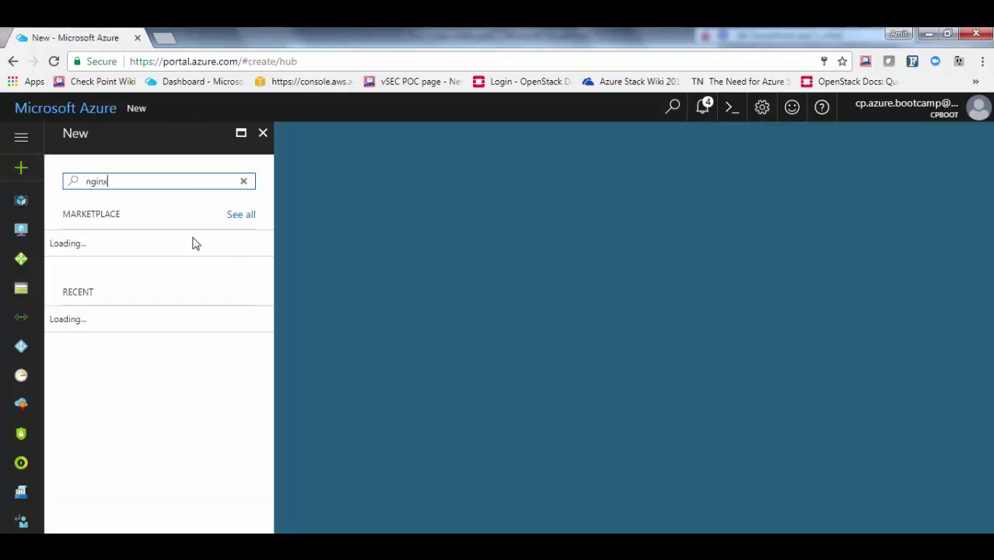
pyautogui.press('Return')
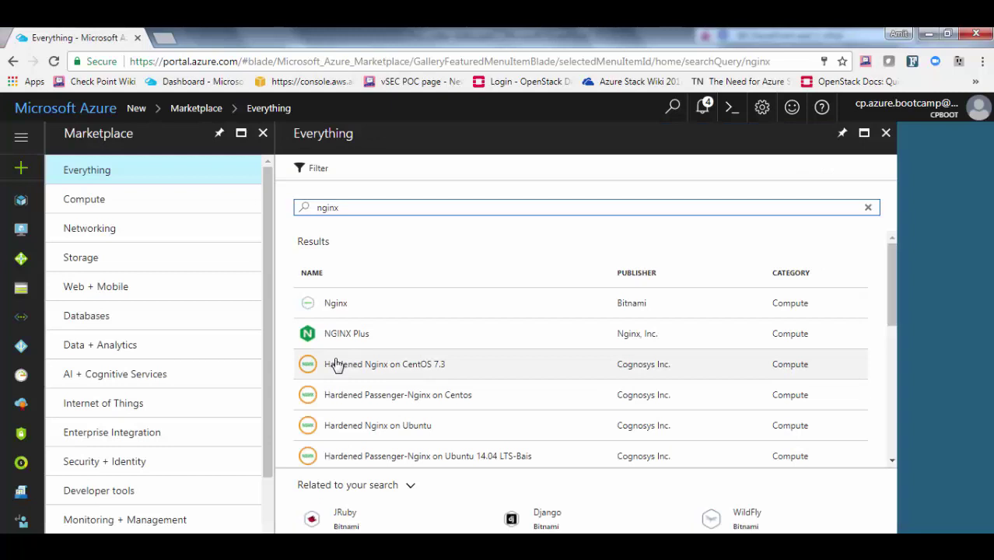
pyautogui.click(347, 341)
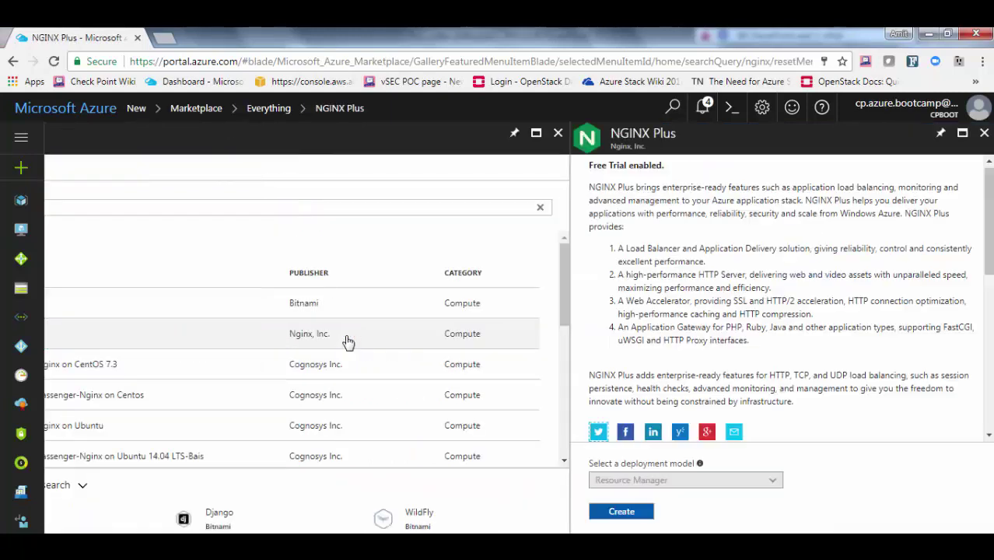
pyautogui.click(622, 512)
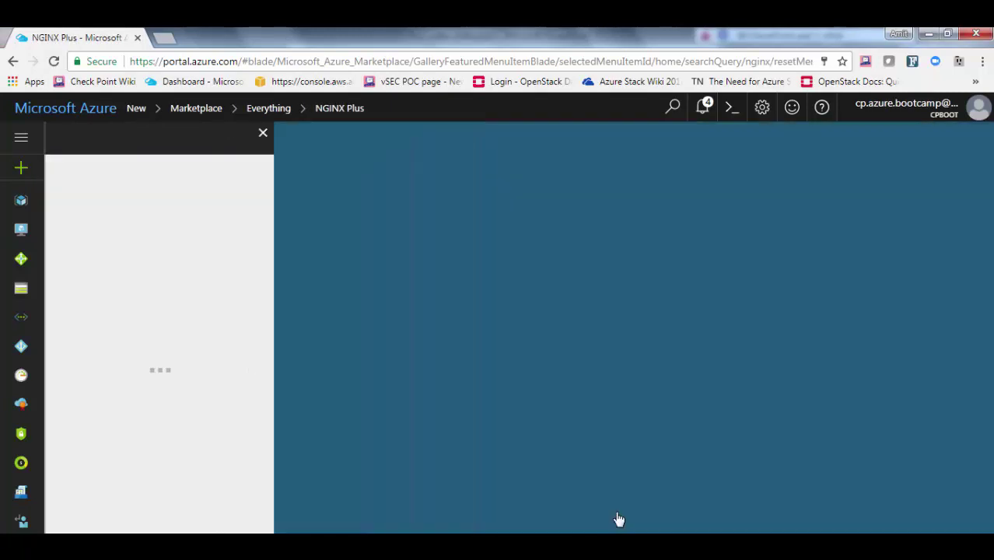
# Name the VM Webserver with an HDD disk, an admin user name and password authentication
pyautogui.click(388, 190)
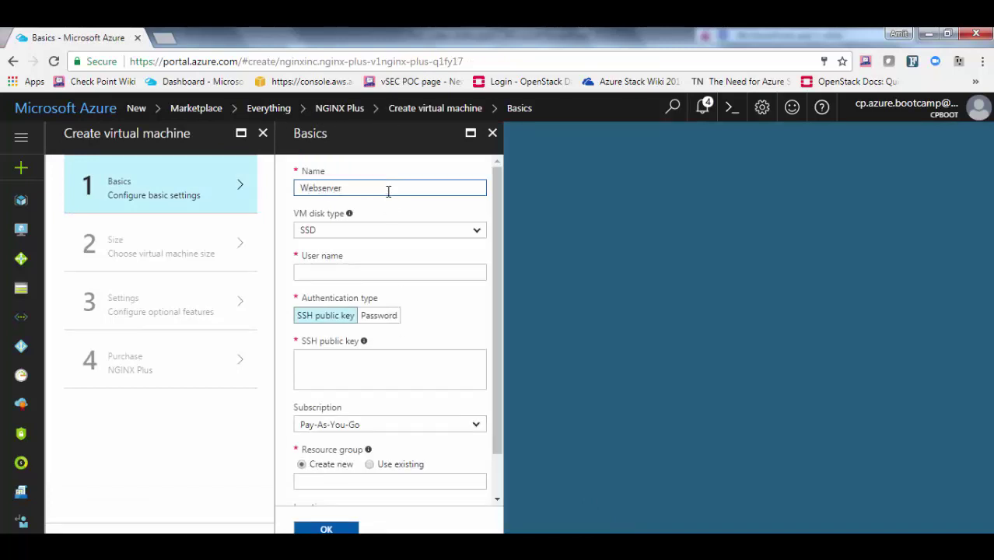
pyautogui.press('Tab')
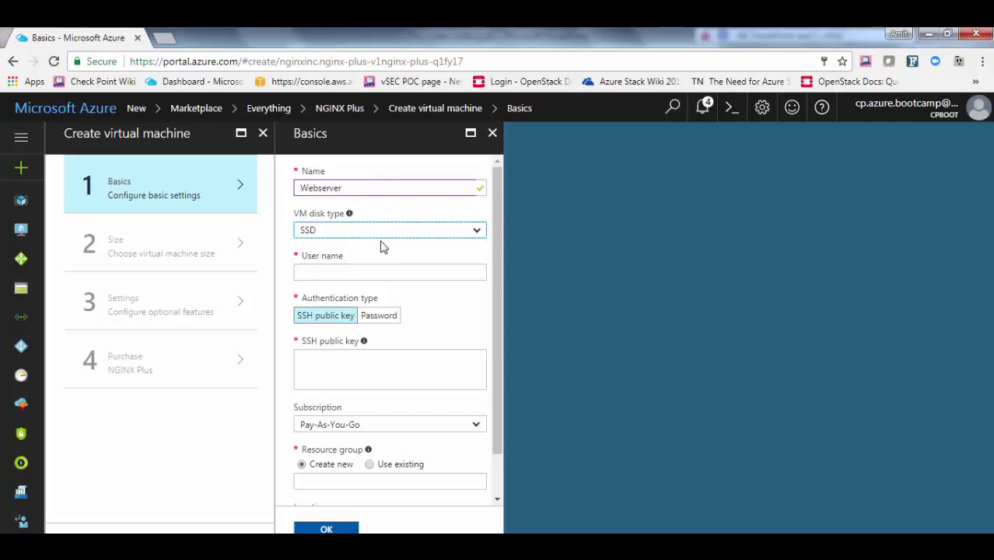
pyautogui.click(376, 234)
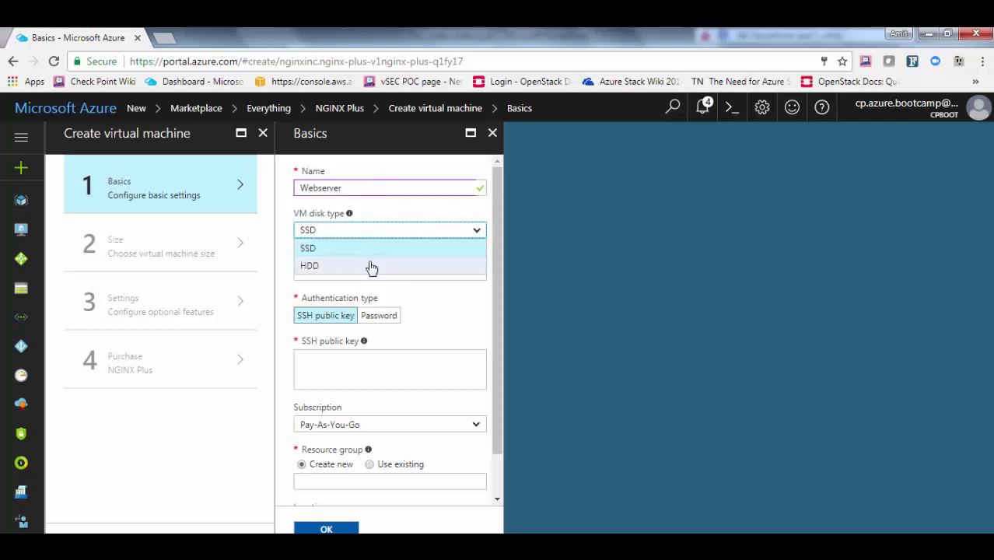
pyautogui.click(367, 266)
pyautogui.click(359, 273)
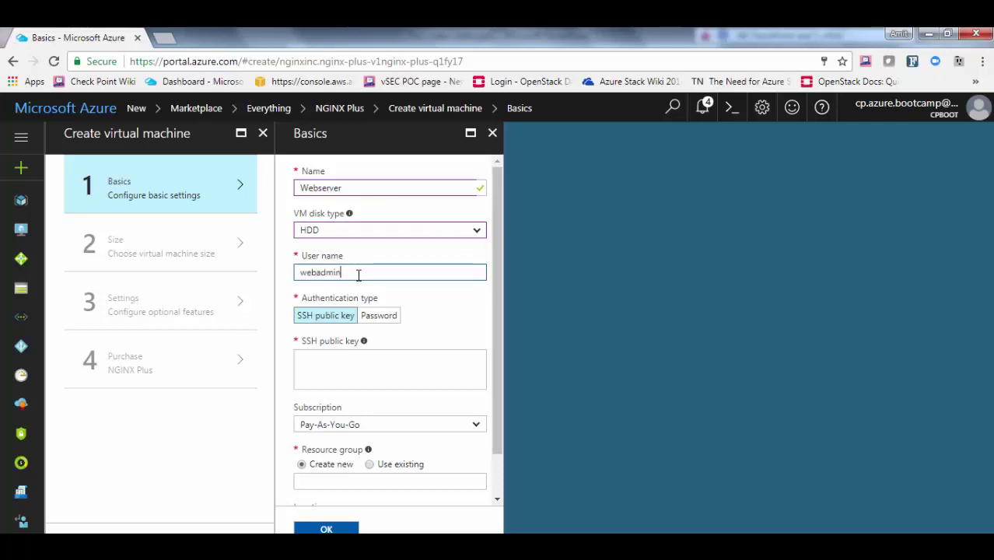
pyautogui.click(379, 316)
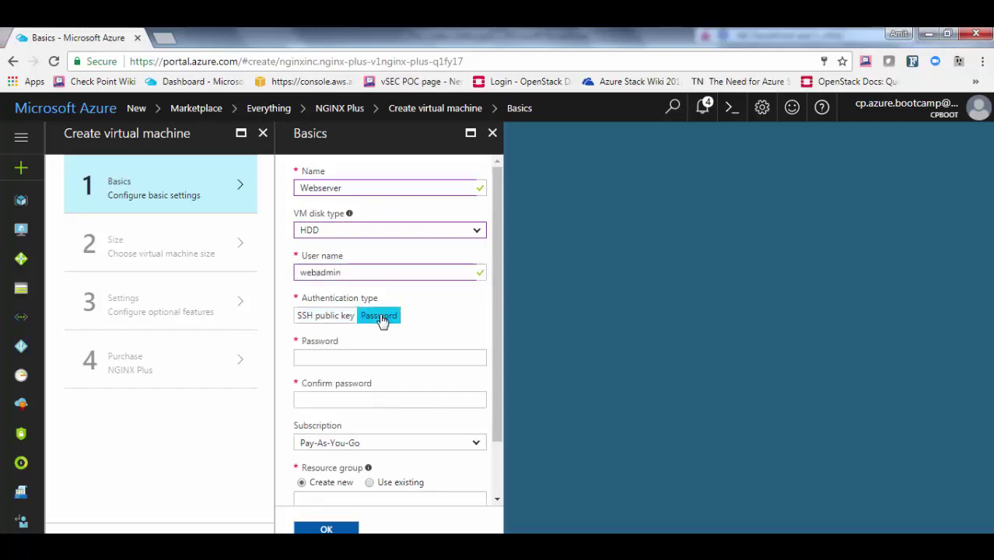
pyautogui.click(322, 356)
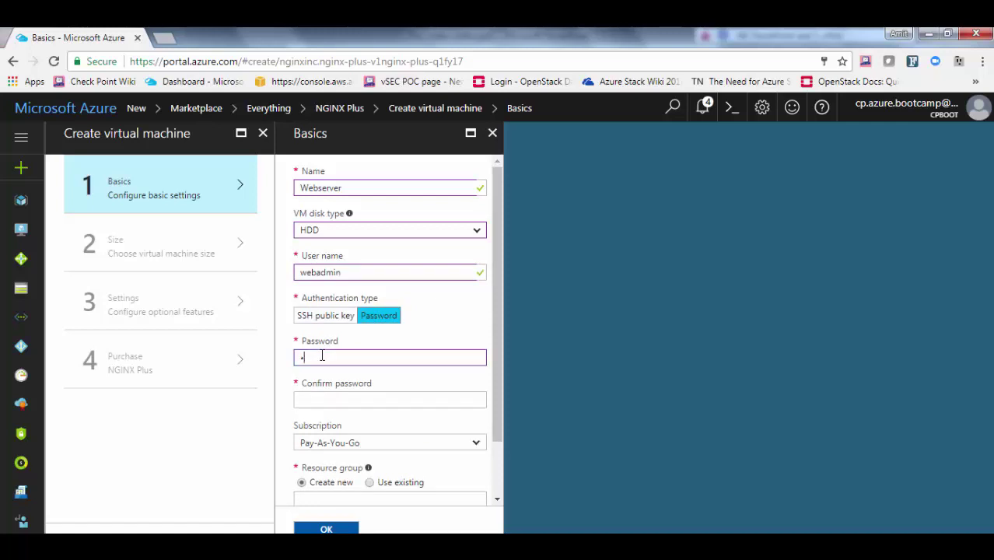
pyautogui.press('Tab')
pyautogui.write('***')
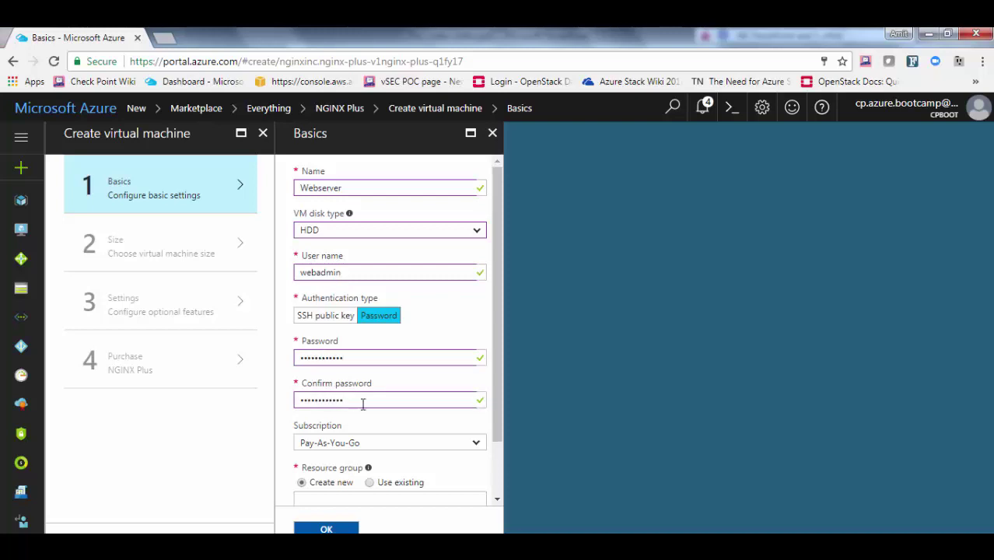
# Place the VM in existing resource group my-rg in West Europe and confirm Basics
pyautogui.scroll(-2, 368, 417)
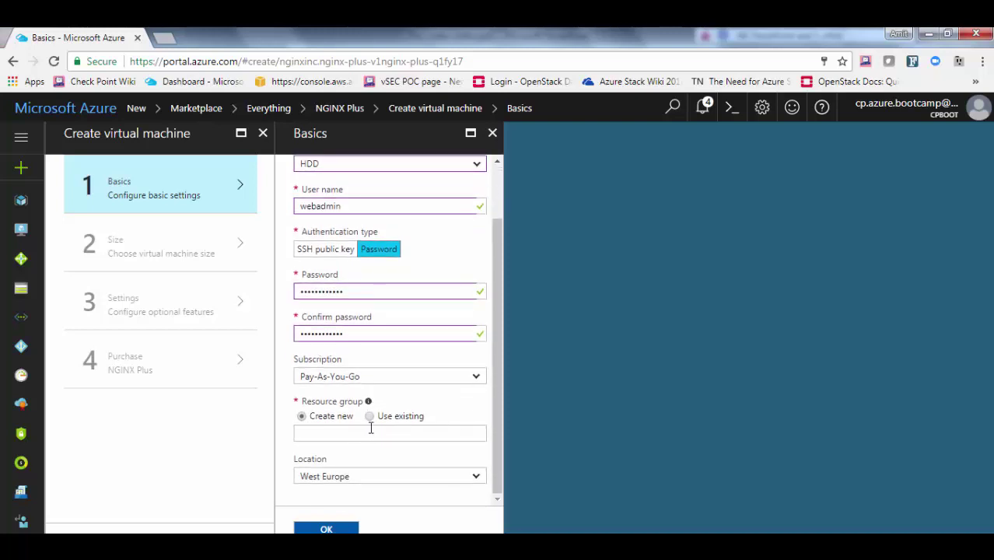
pyautogui.click(370, 416)
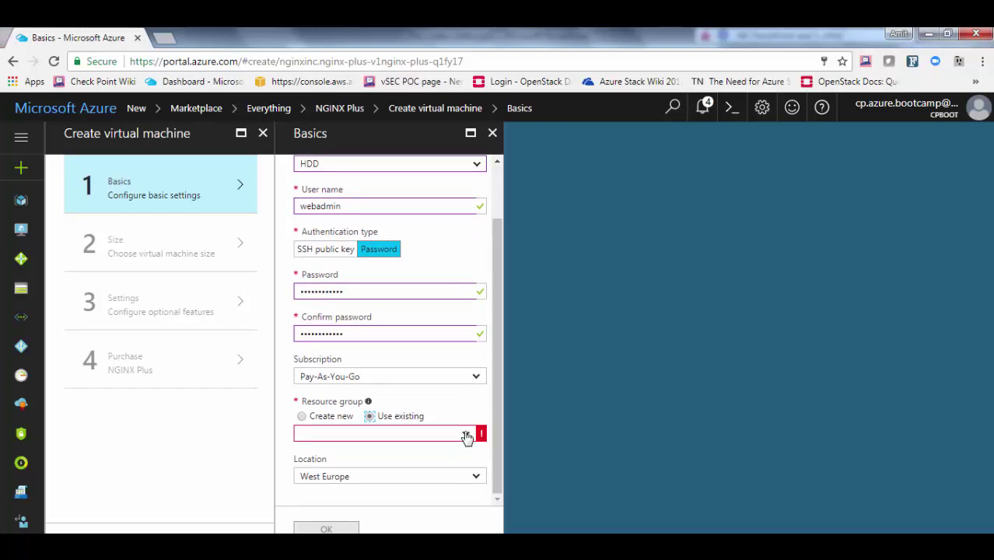
pyautogui.click(466, 433)
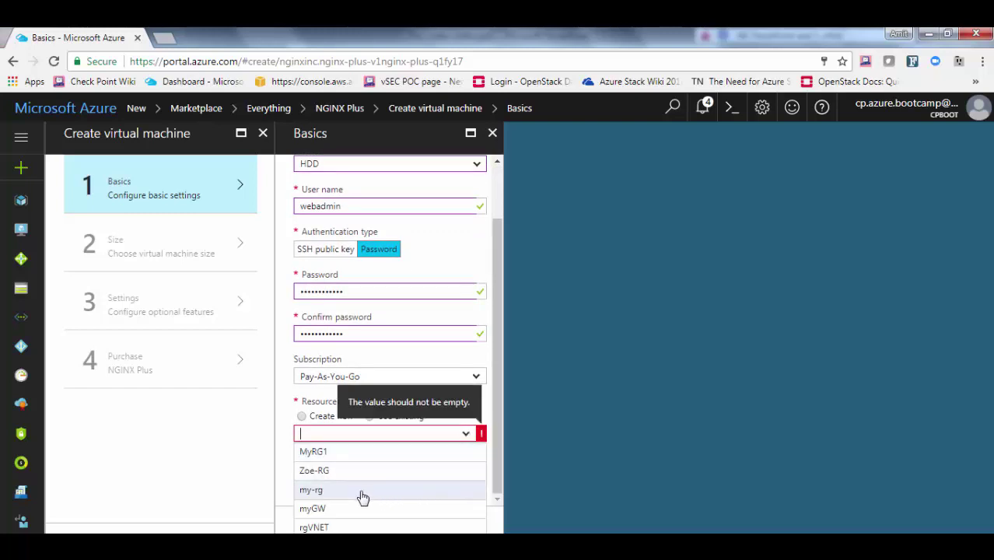
pyautogui.click(313, 492)
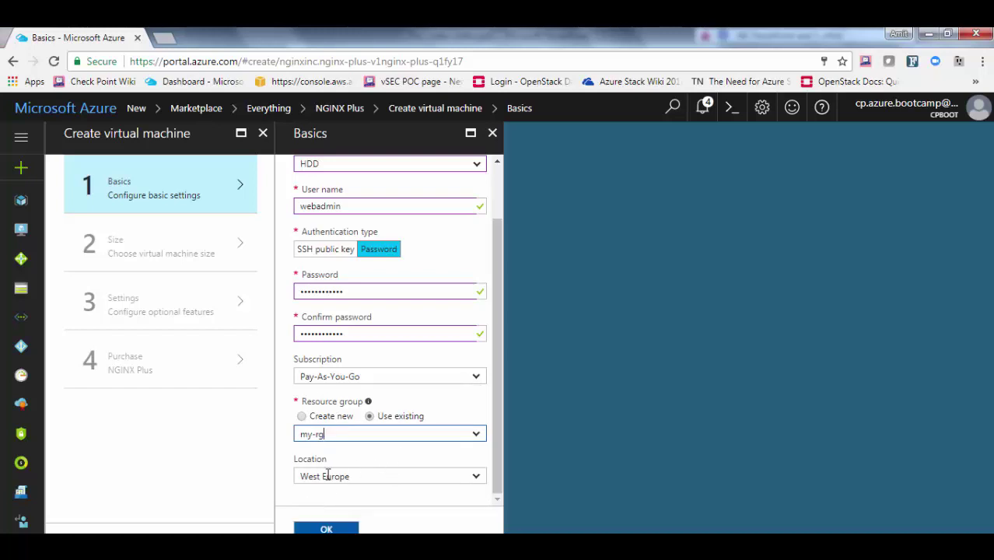
pyautogui.click(327, 529)
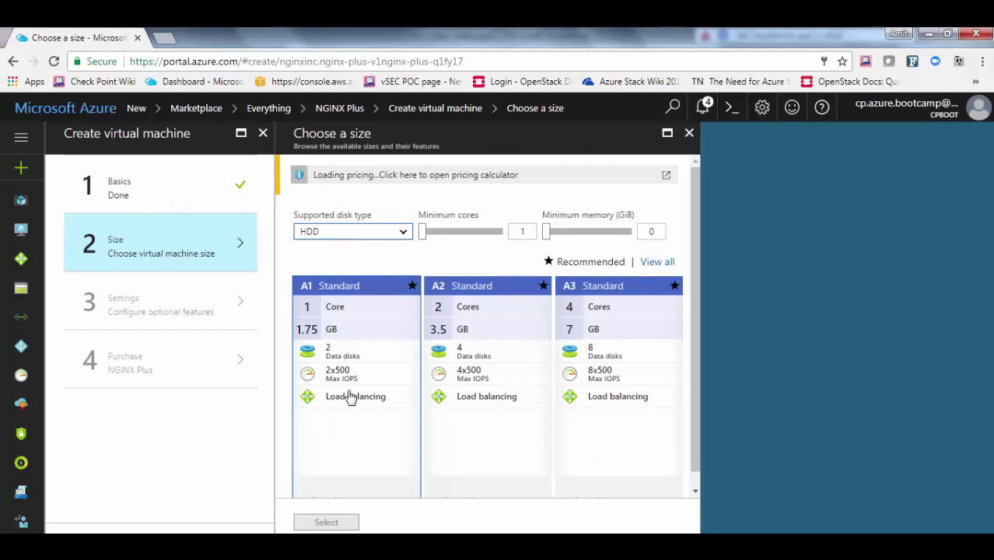
# Pick the A1 Standard size and put the VM in the Web subnet
pyautogui.click(330, 477)
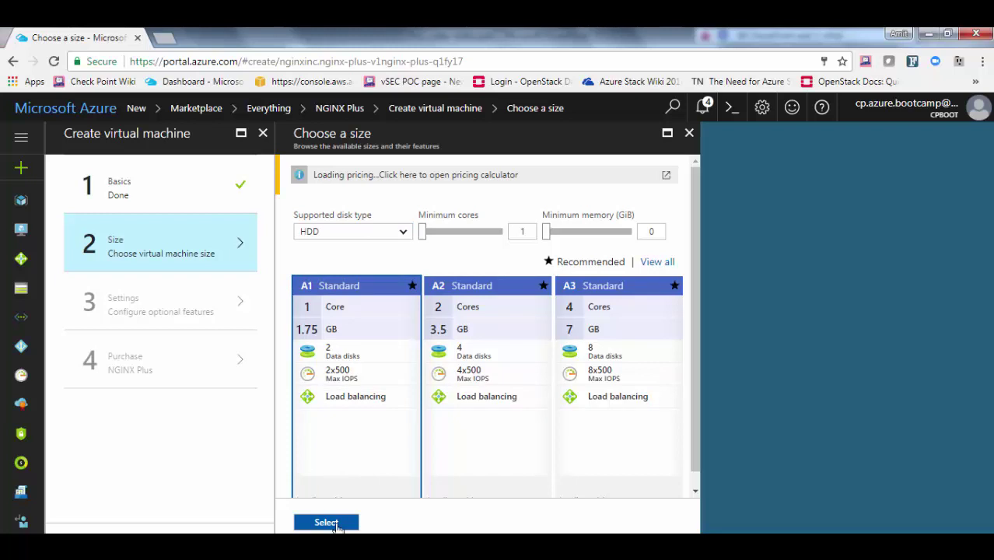
pyautogui.click(327, 523)
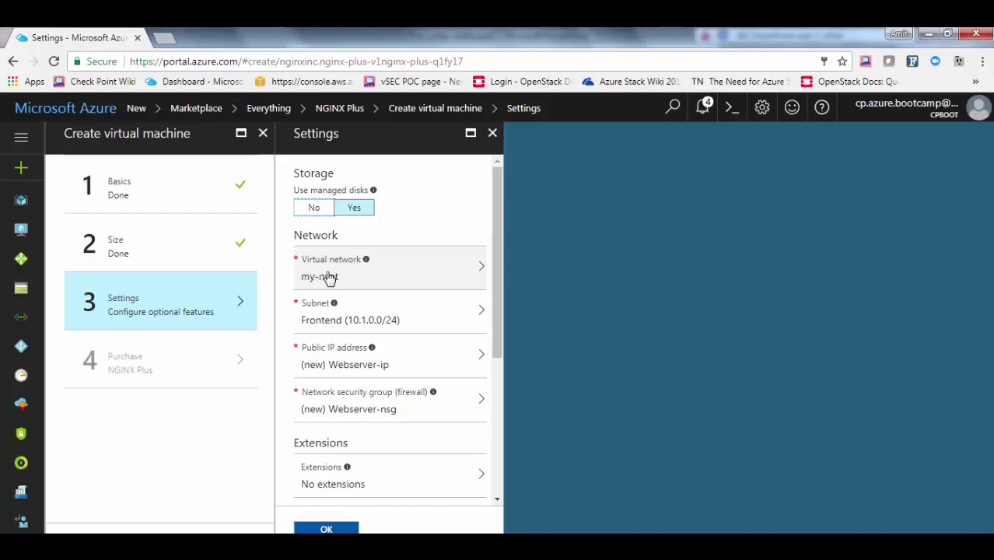
pyautogui.moveTo(341, 316)
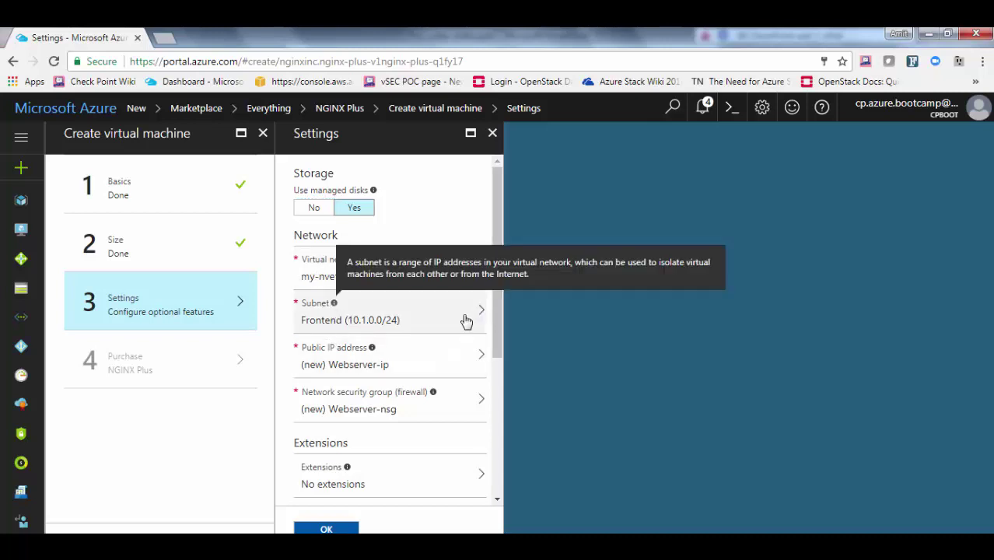
pyautogui.click(466, 322)
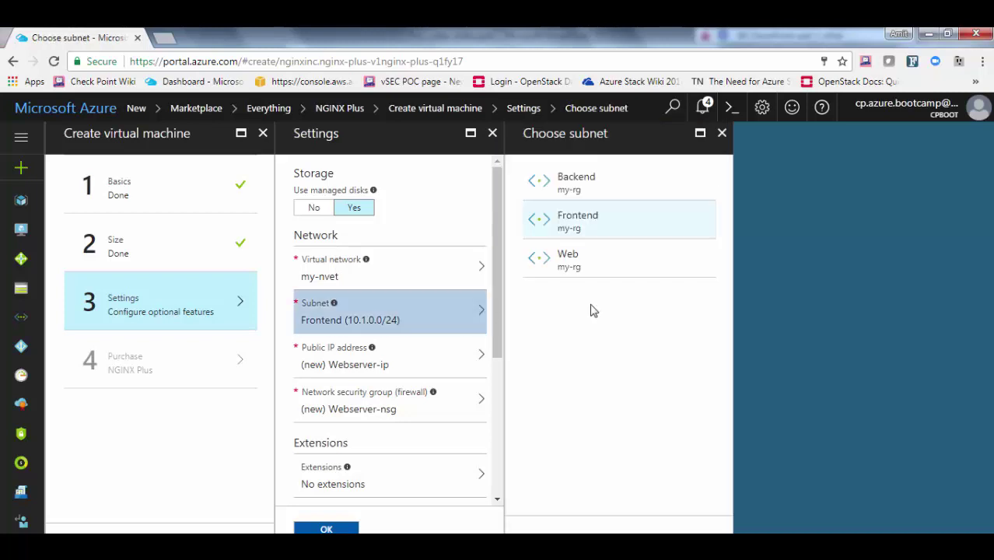
pyautogui.click(568, 261)
# Set public IP and network security group to None, pass validation, and purchase the VM
pyautogui.click(342, 366)
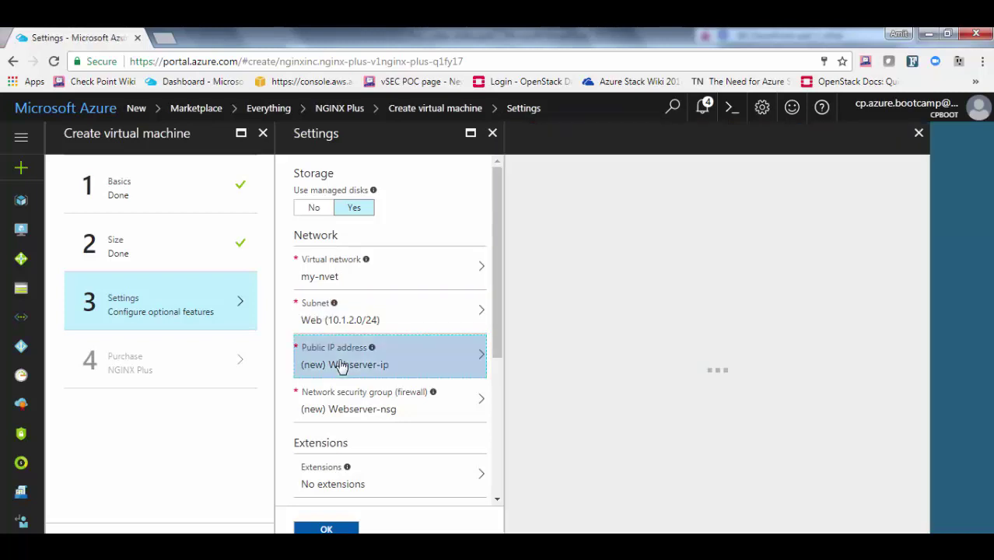
pyautogui.click(407, 283)
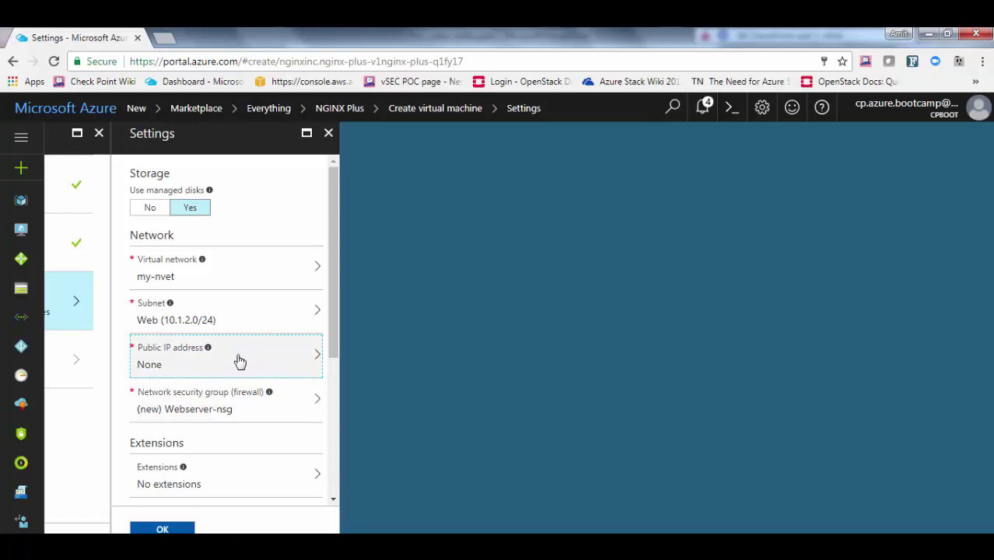
pyautogui.click(231, 401)
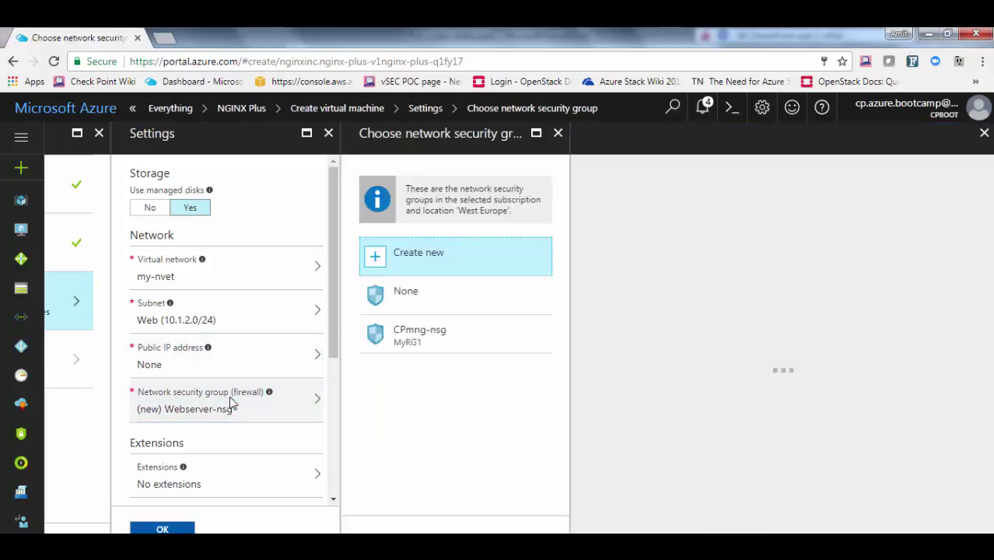
pyautogui.click(404, 294)
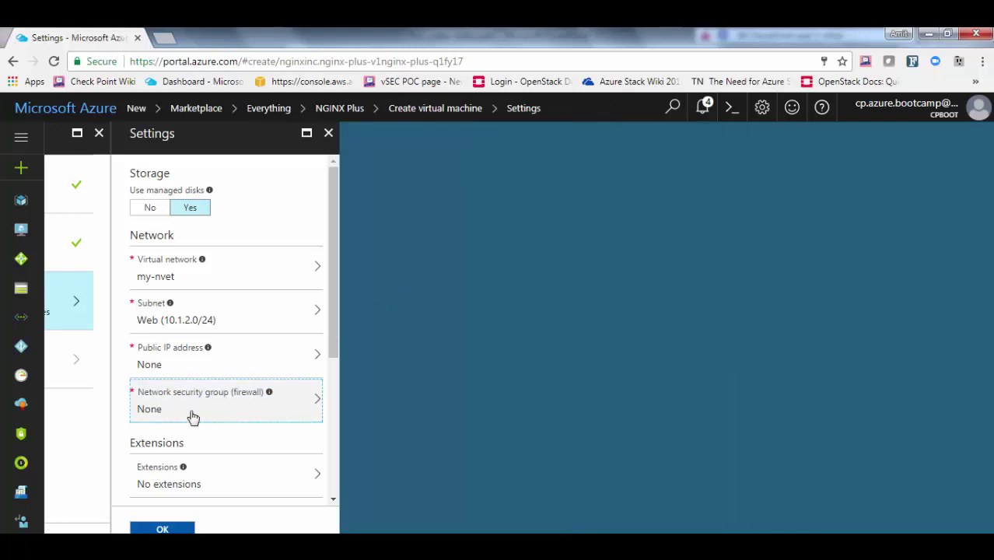
pyautogui.scroll(-4, 193, 417)
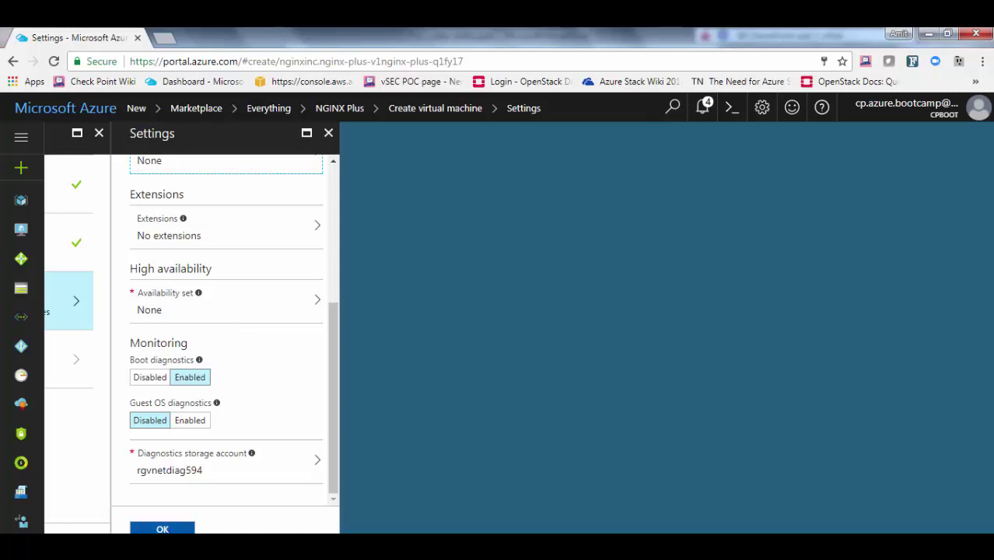
pyautogui.click(161, 529)
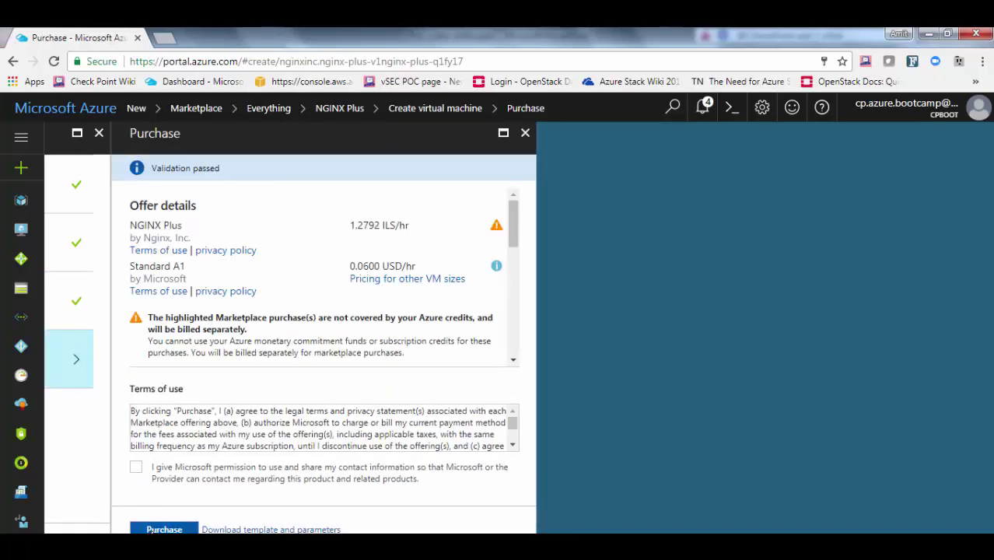
pyautogui.click(155, 531)
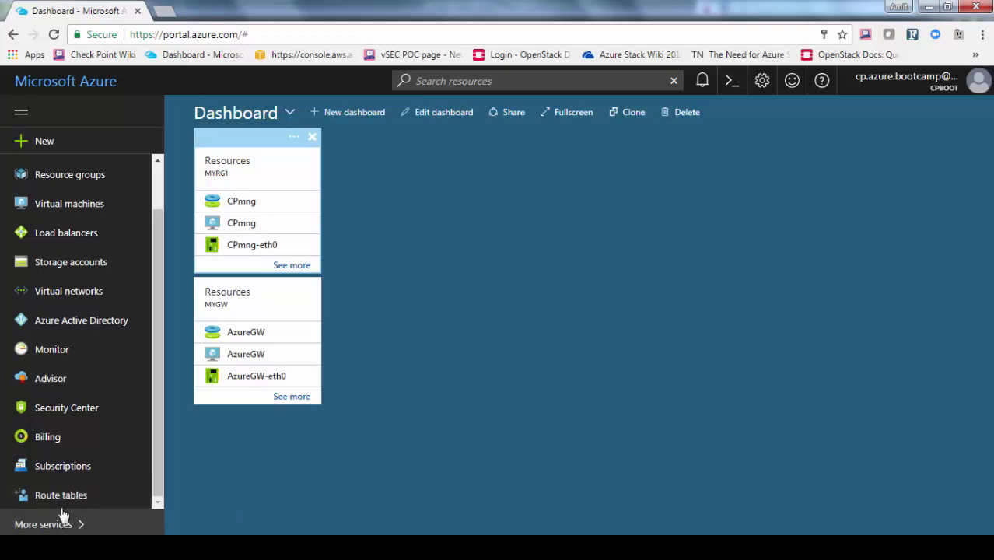
# Create a route table named Web in the existing resource group my-rg, West Europe
pyautogui.click(64, 496)
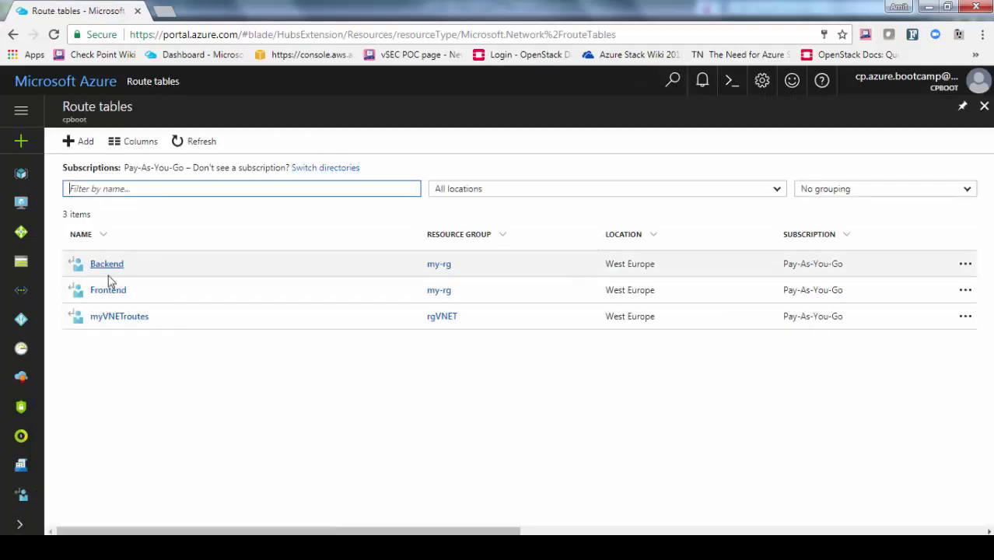
pyautogui.click(87, 147)
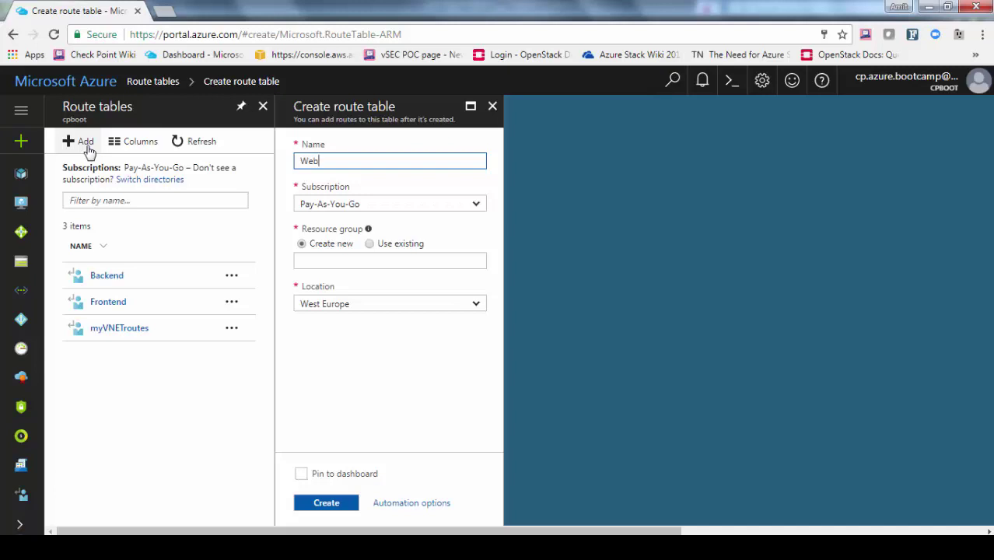
pyautogui.click(369, 244)
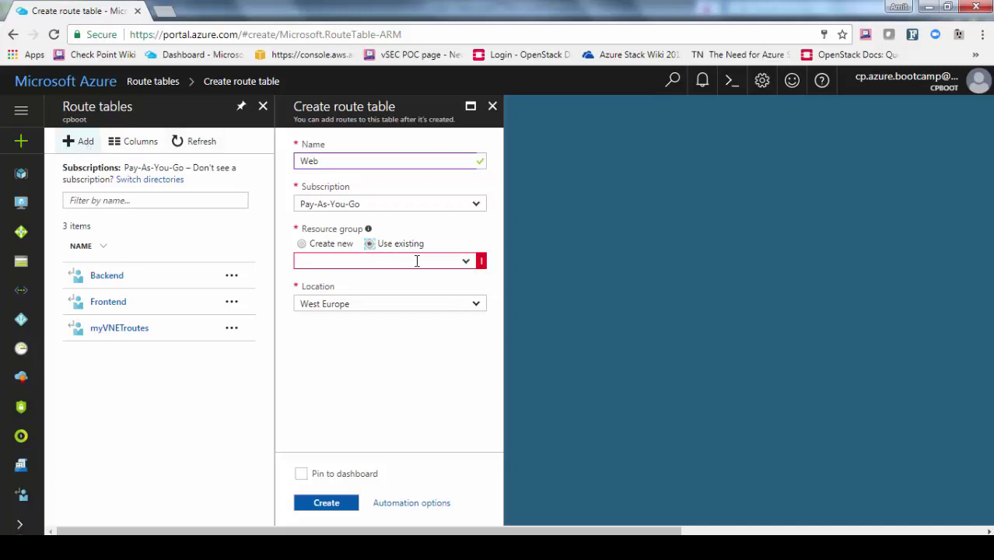
pyautogui.click(466, 263)
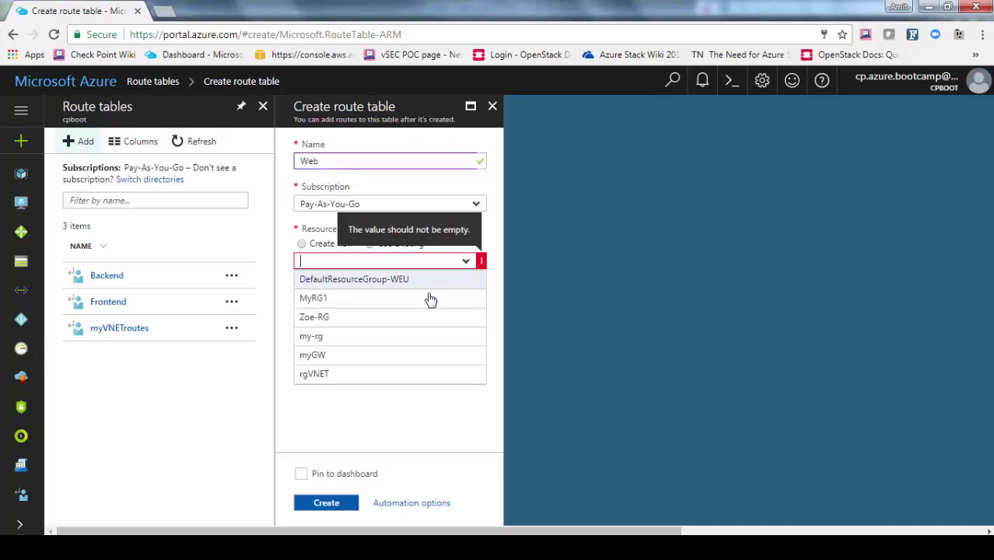
pyautogui.click(349, 338)
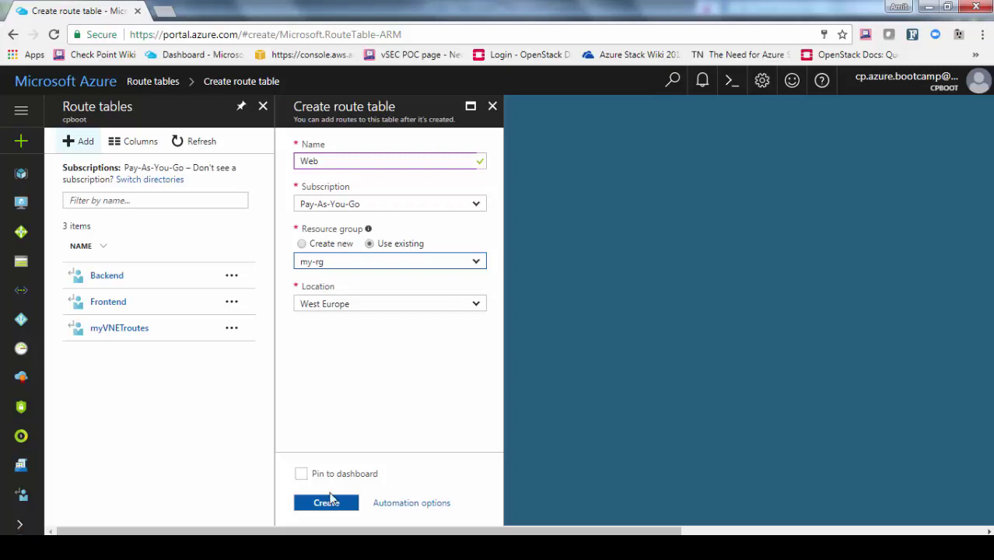
pyautogui.click(335, 509)
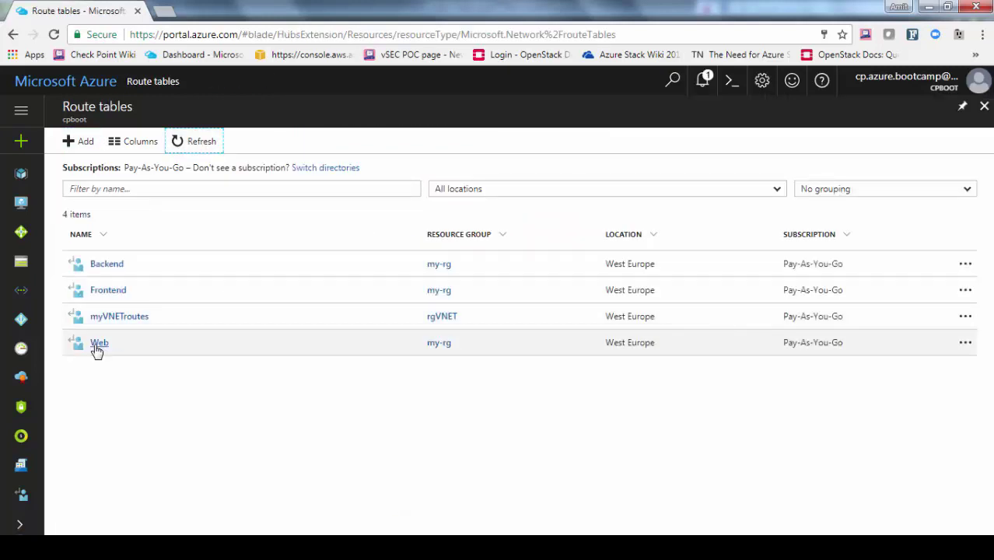
# Start a new route on the Web table named to-internet with address prefix 0.0.0.0/0
pyautogui.click(98, 343)
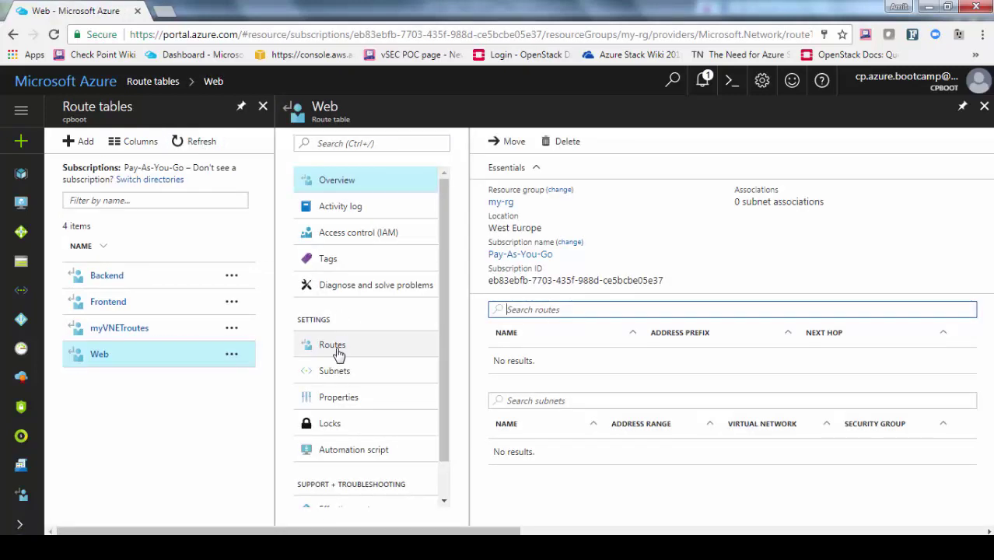
pyautogui.click(334, 346)
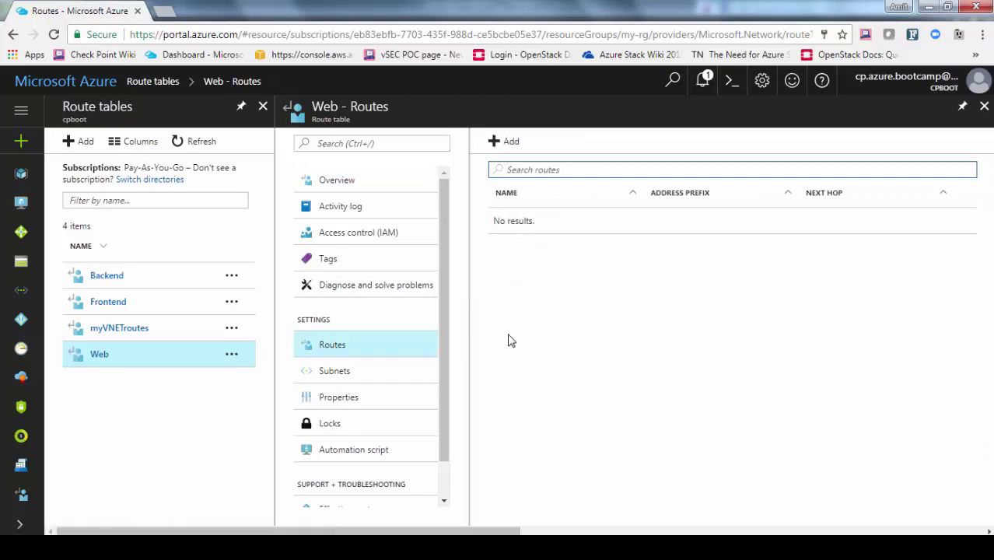
pyautogui.click(506, 141)
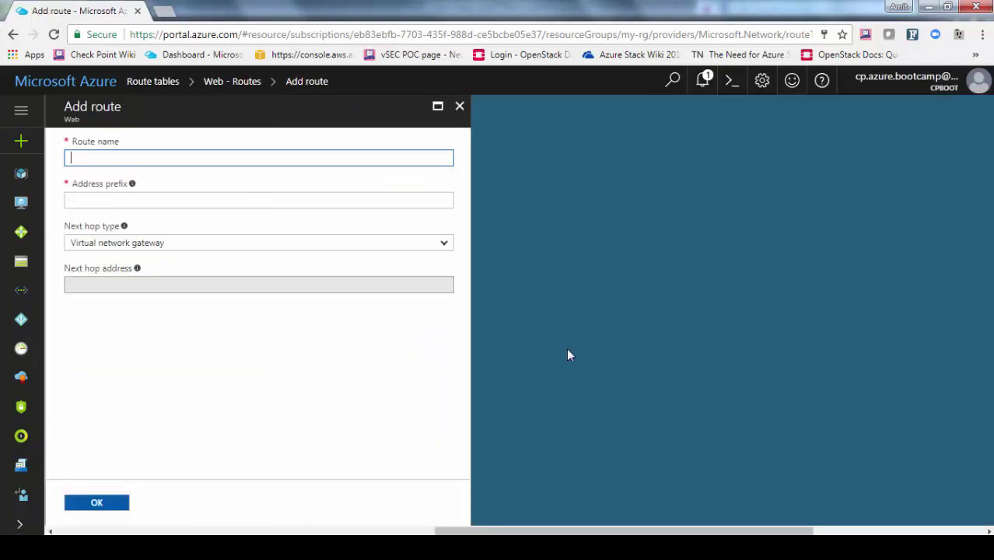
pyautogui.write('to-internet')
pyautogui.press('Tab')
pyautogui.write('0.0.0.0/0')
pyautogui.press('Tab')
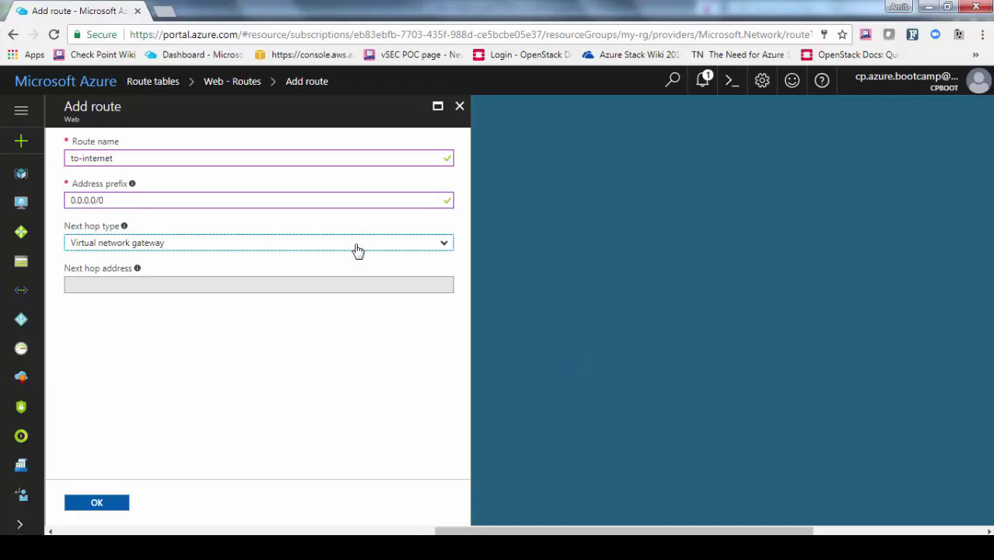
# Set the route's next hop to virtual appliance 10.1.1.4 and save it
pyautogui.click(357, 249)
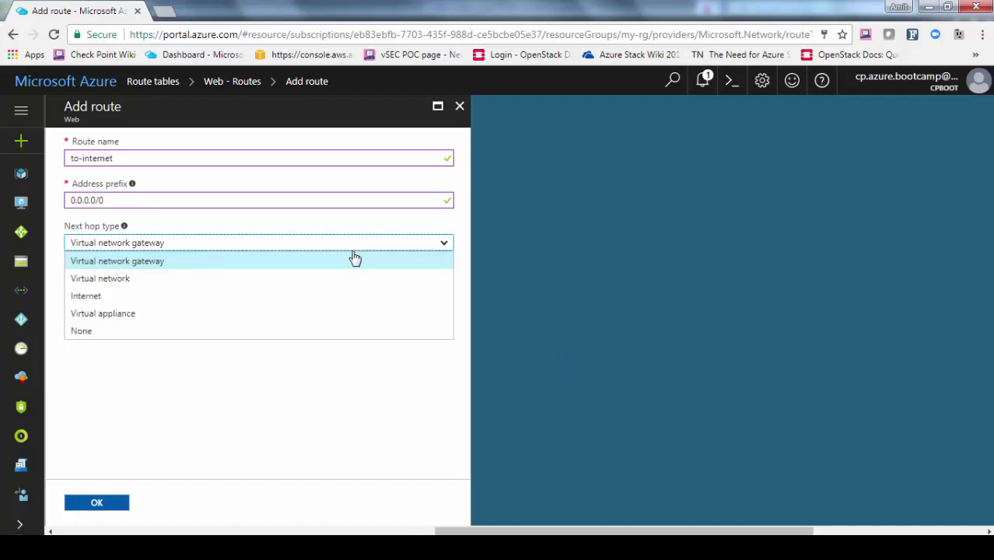
pyautogui.click(236, 319)
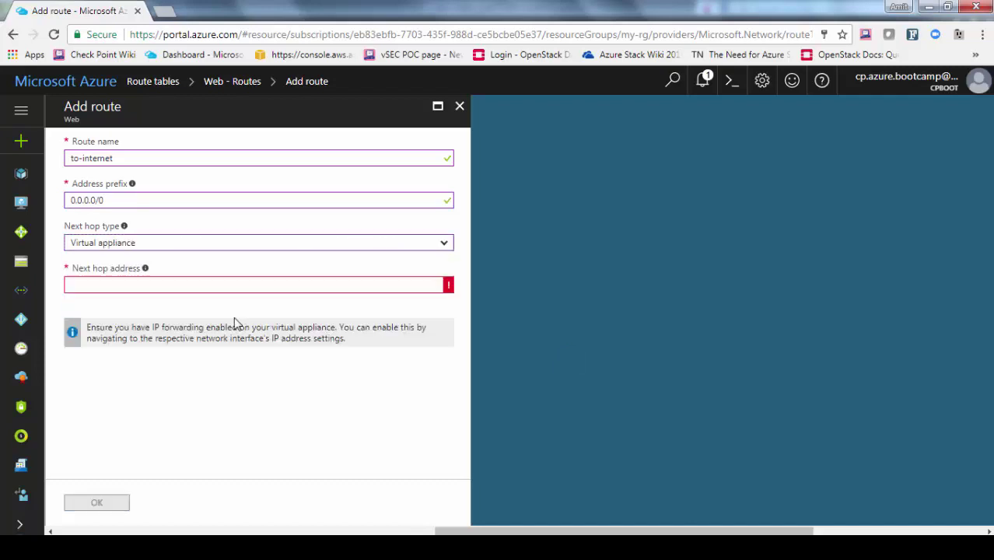
pyautogui.click(213, 285)
pyautogui.write('10.1.1.4')
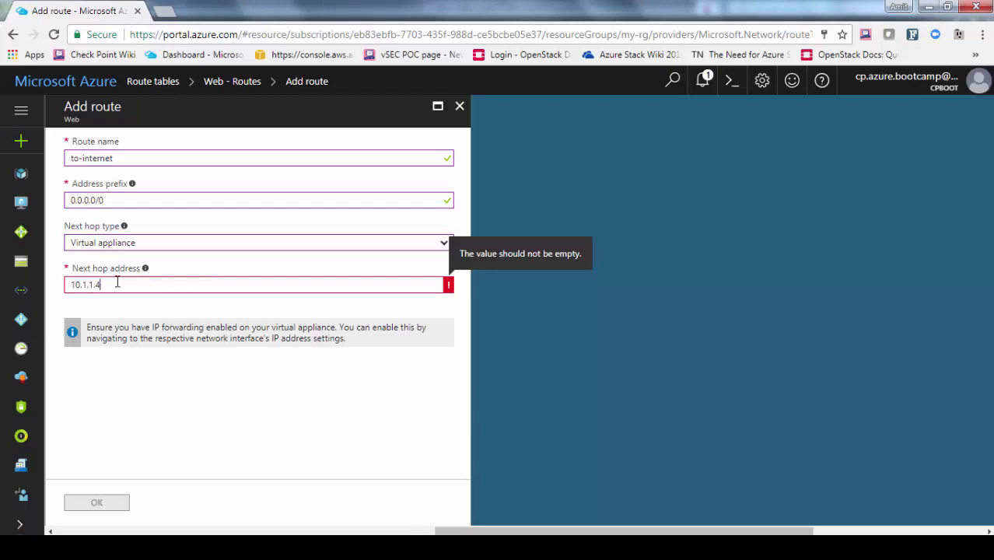
pyautogui.click(146, 396)
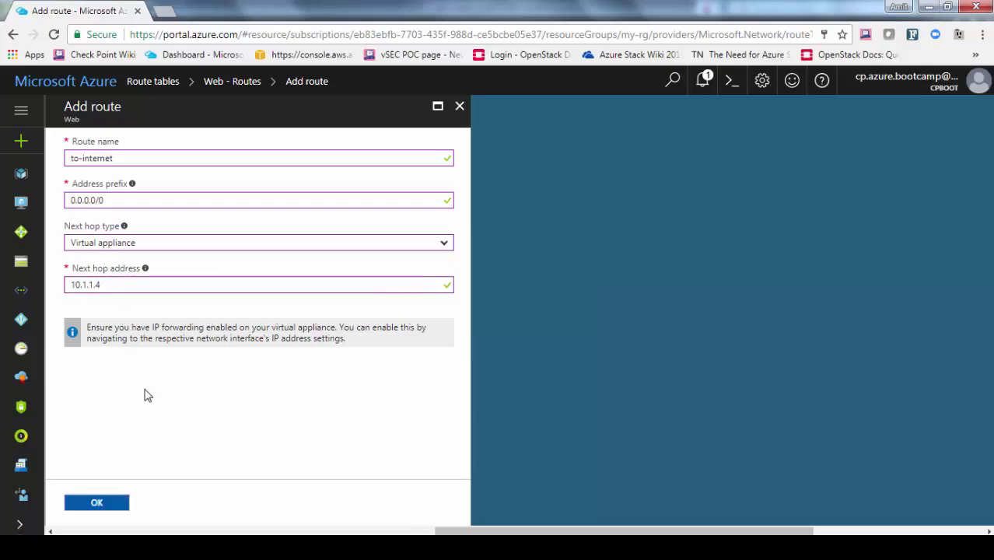
pyautogui.click(97, 503)
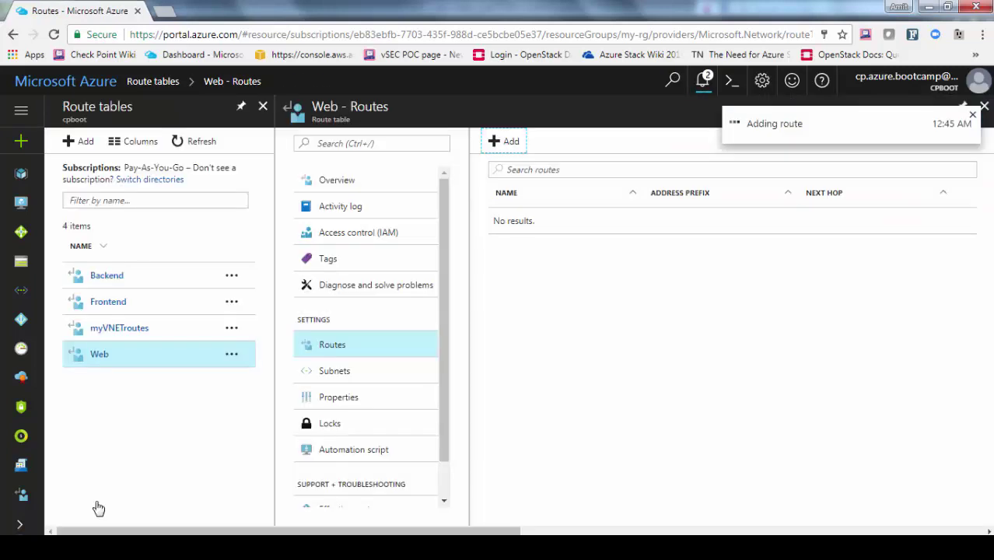
# Associate subnet Web of virtual network my-nvet with the Web route table
pyautogui.click(334, 372)
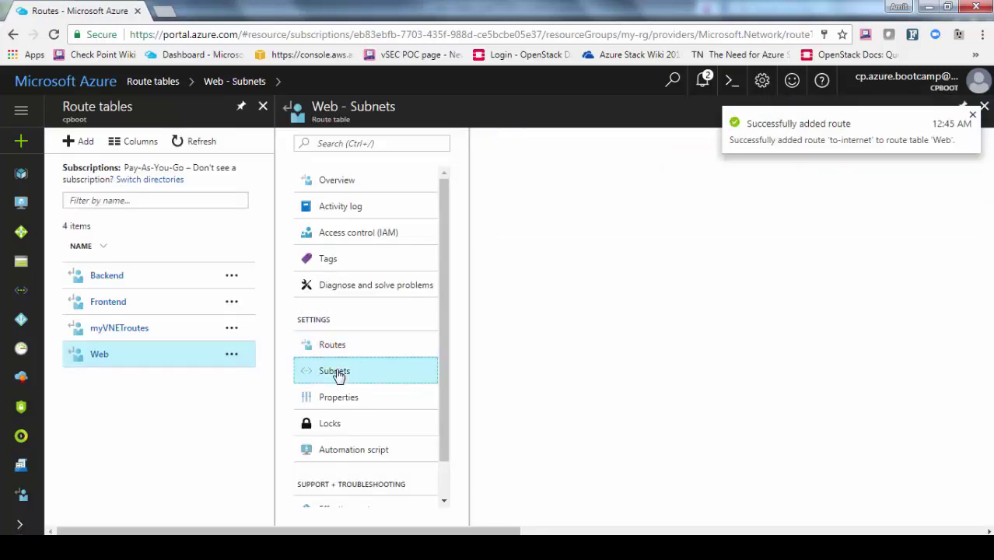
pyautogui.click(518, 146)
pyautogui.click(219, 181)
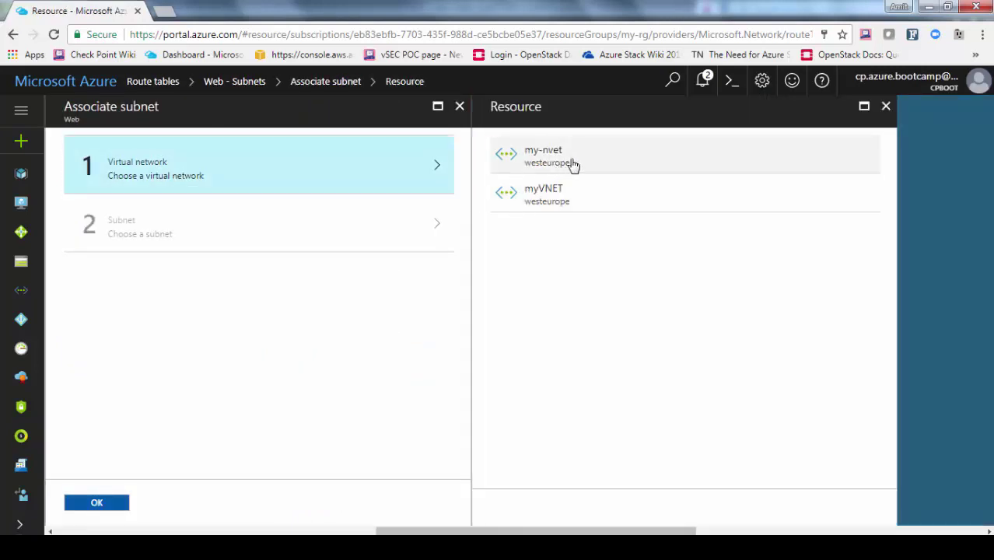
pyautogui.click(572, 164)
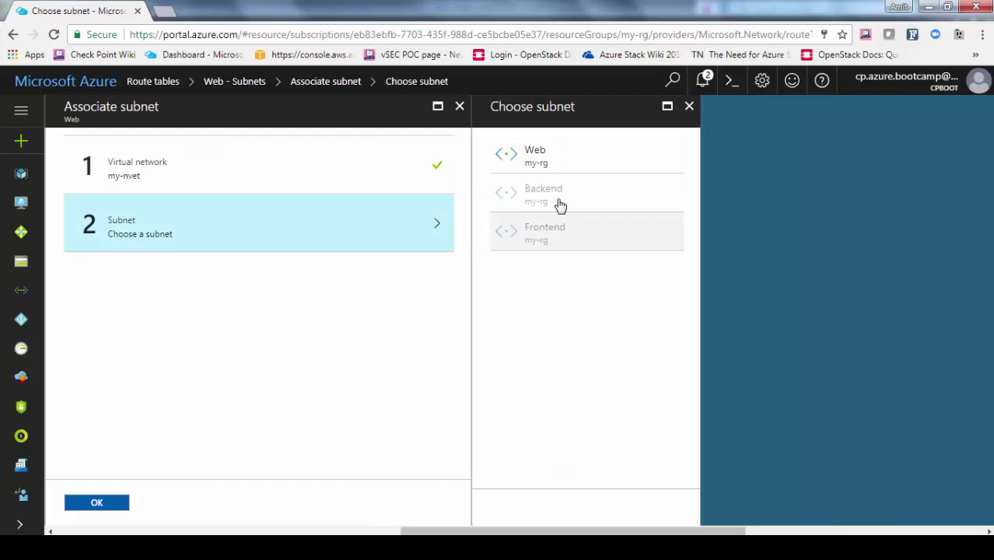
pyautogui.click(563, 152)
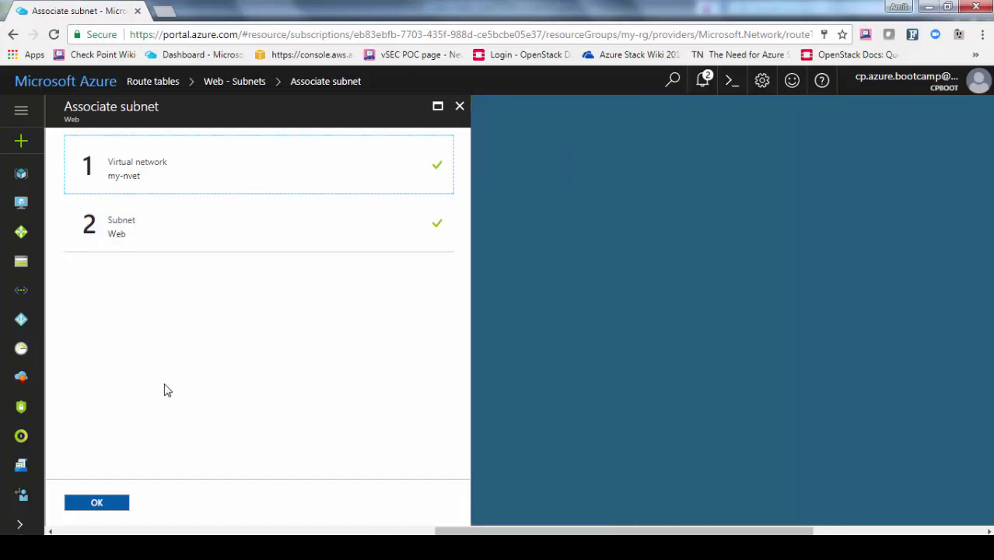
pyautogui.click(111, 507)
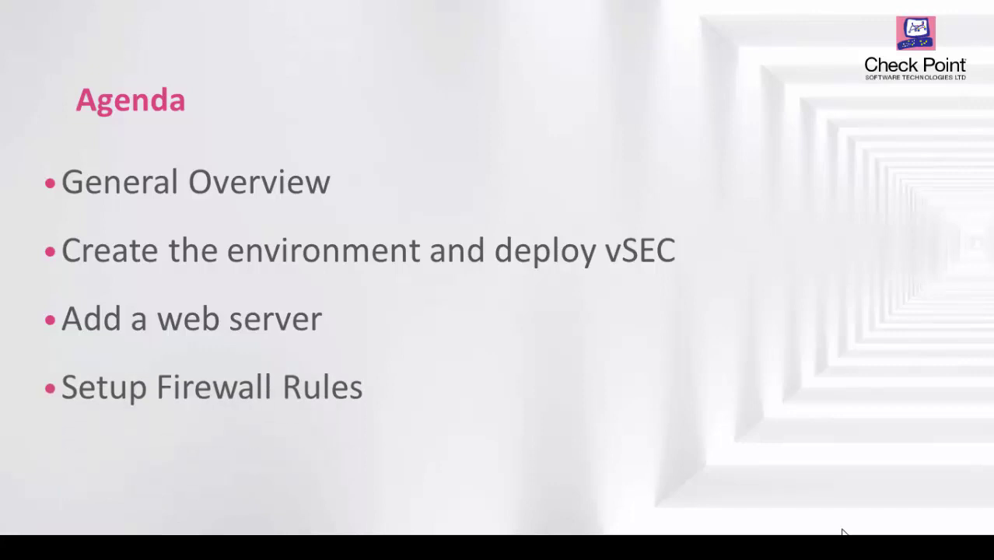
# Switch from the PowerPoint slide show back to the Chrome window showing the Azure portal
pyautogui.hotkey('alt', 'Tab')
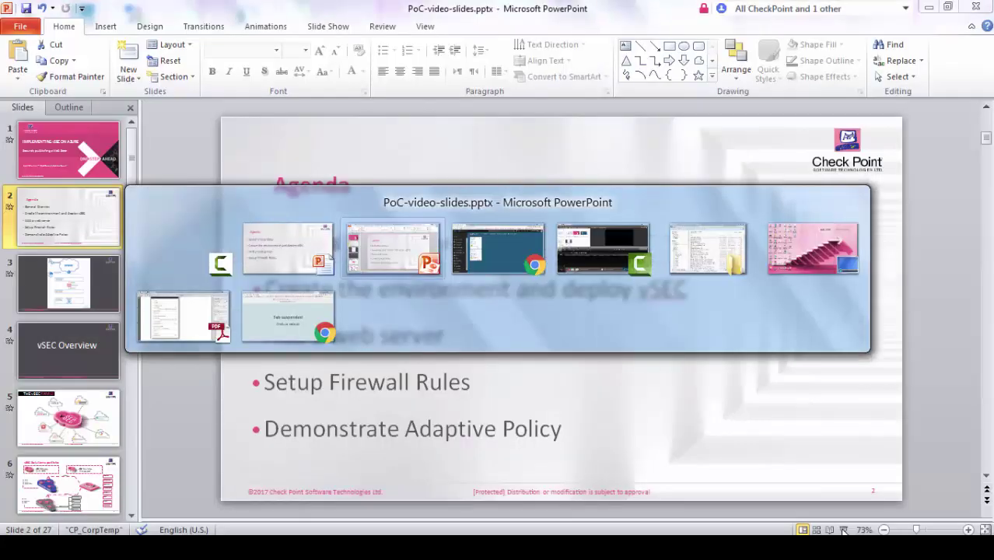
pyautogui.hotkey('alt', 'Tab')
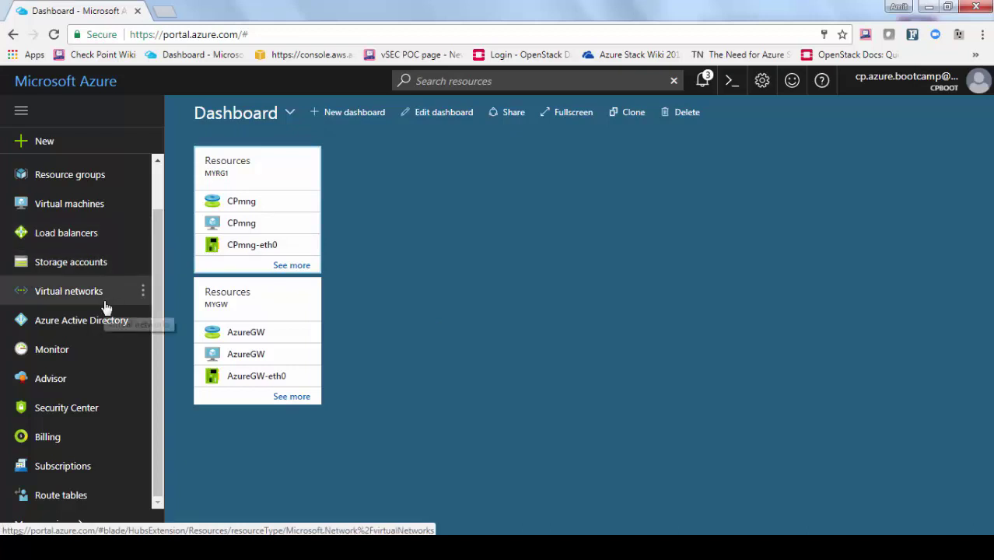
# Copy the firewall's public IP address 40.68.173.101 from its resource in my-rg
pyautogui.scroll(1, 103, 251)
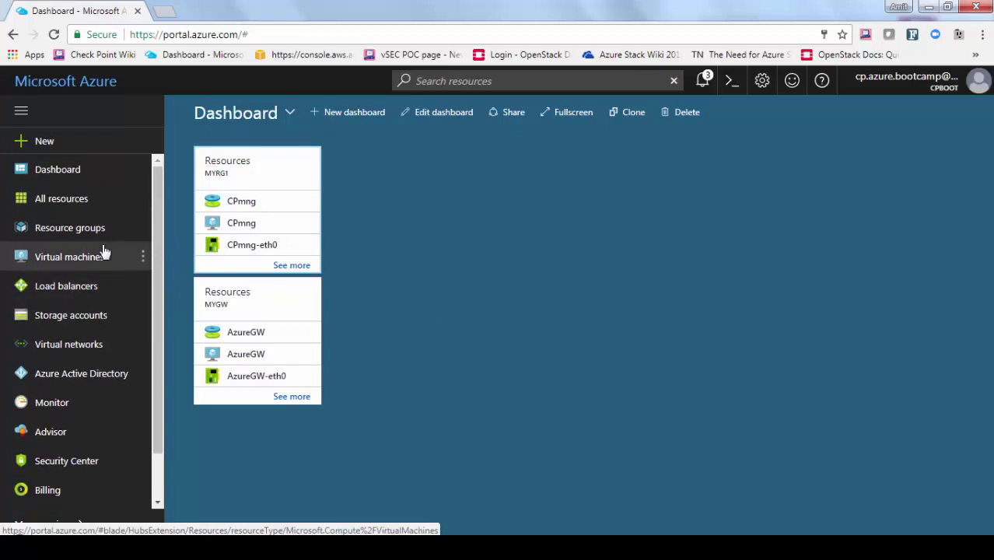
pyautogui.click(71, 233)
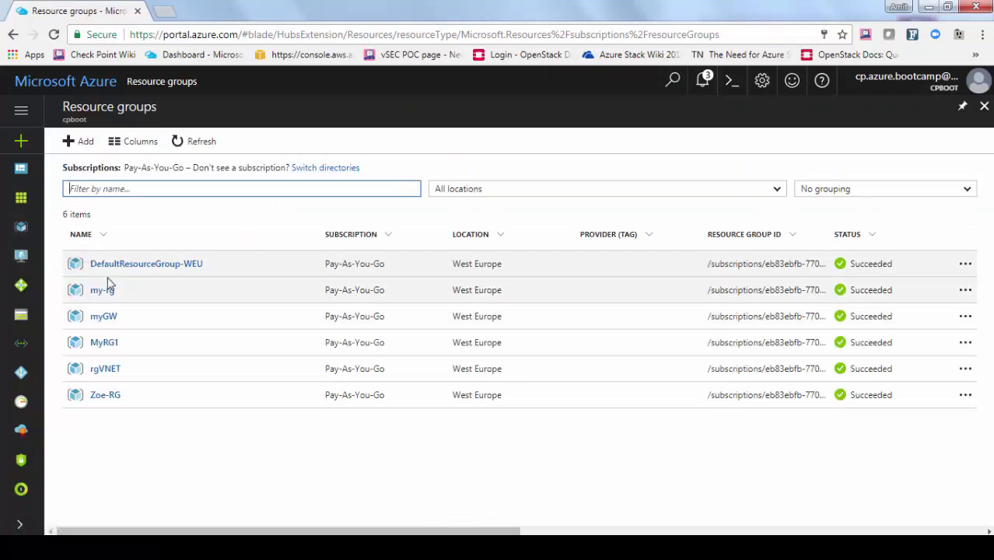
pyautogui.click(106, 299)
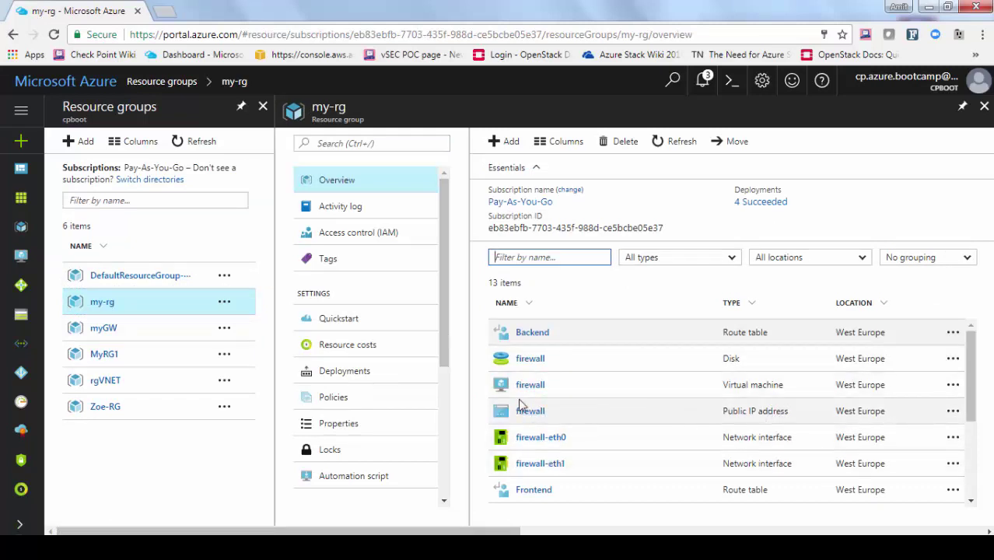
pyautogui.click(530, 413)
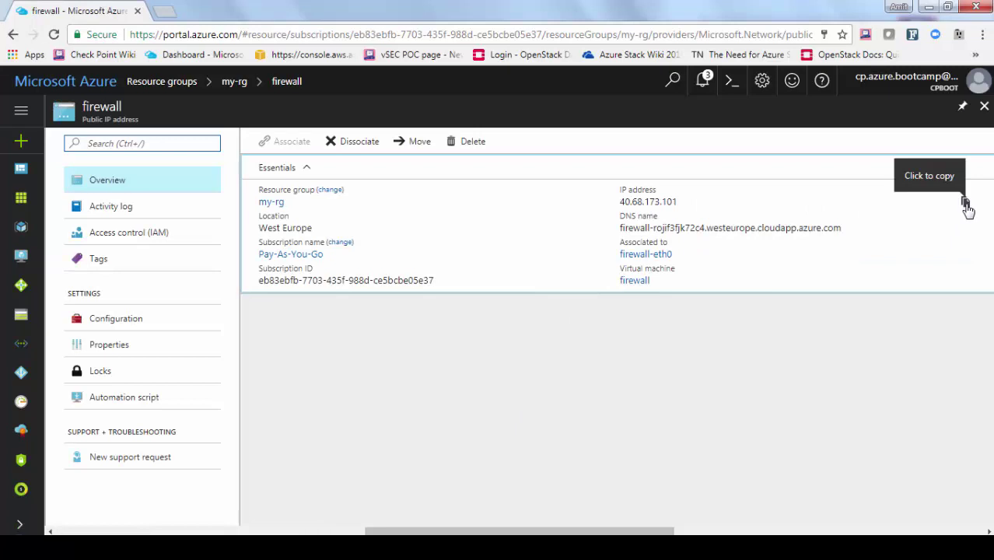
pyautogui.click(963, 202)
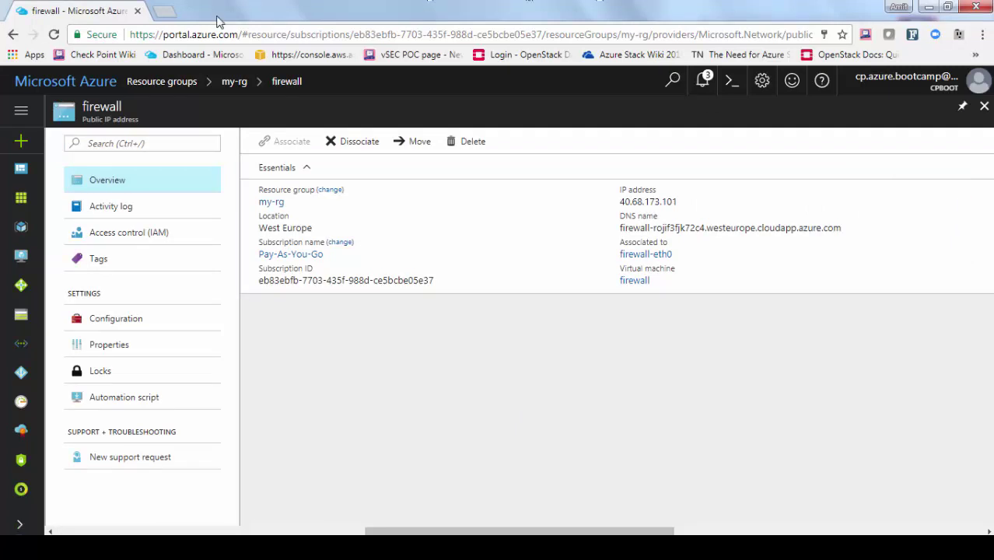
pyautogui.click(165, 12)
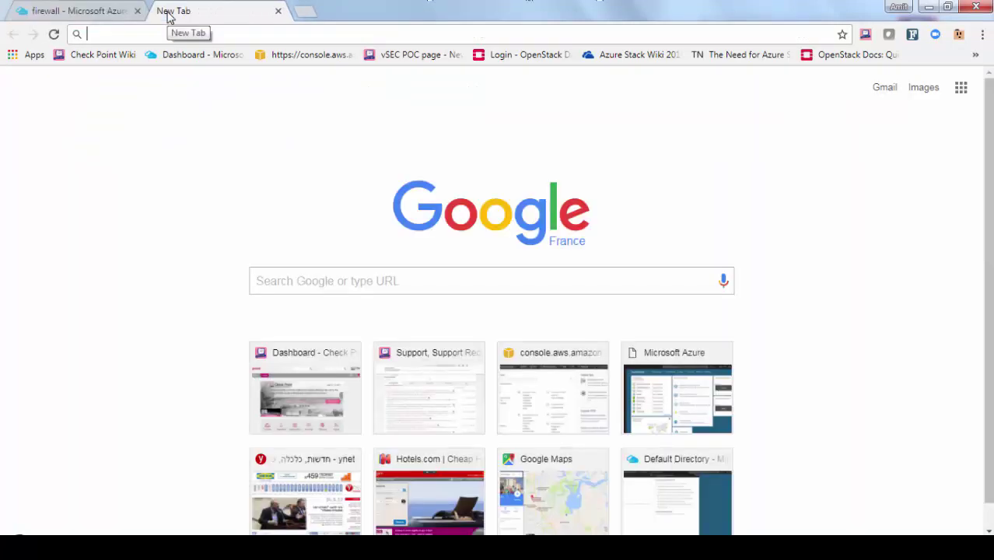
pyautogui.write('https')
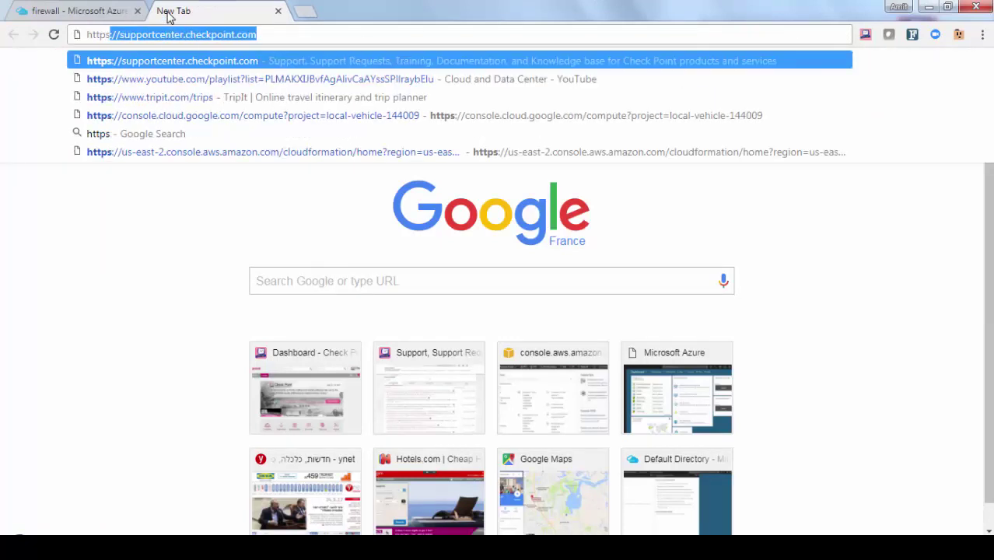
pyautogui.write('://40.68.173.101')
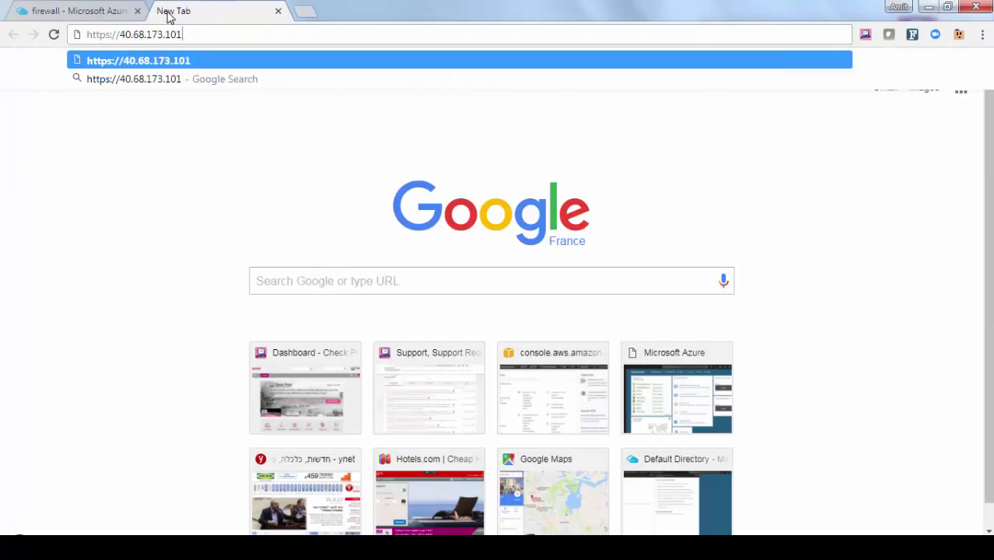
pyautogui.press('Return')
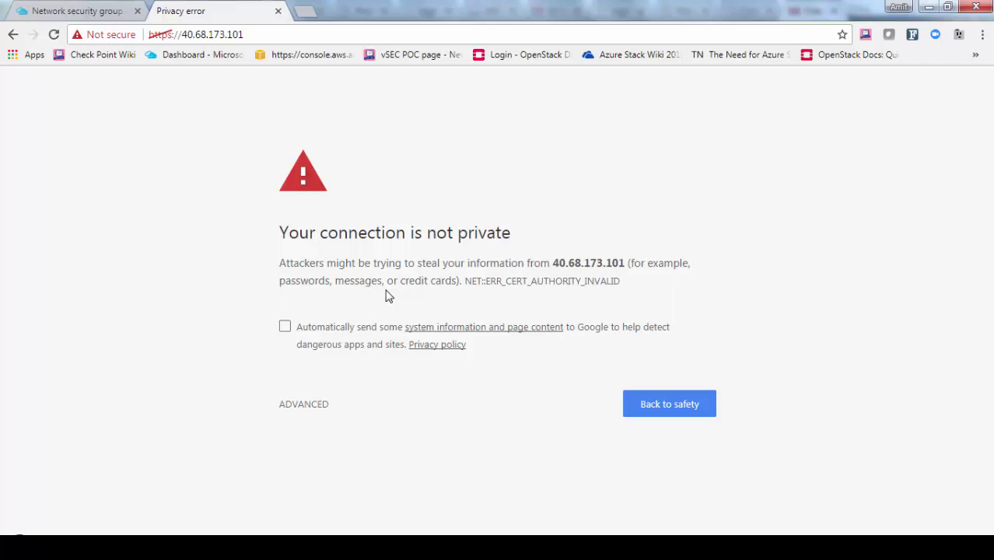
pyautogui.click(319, 408)
pyautogui.click(336, 527)
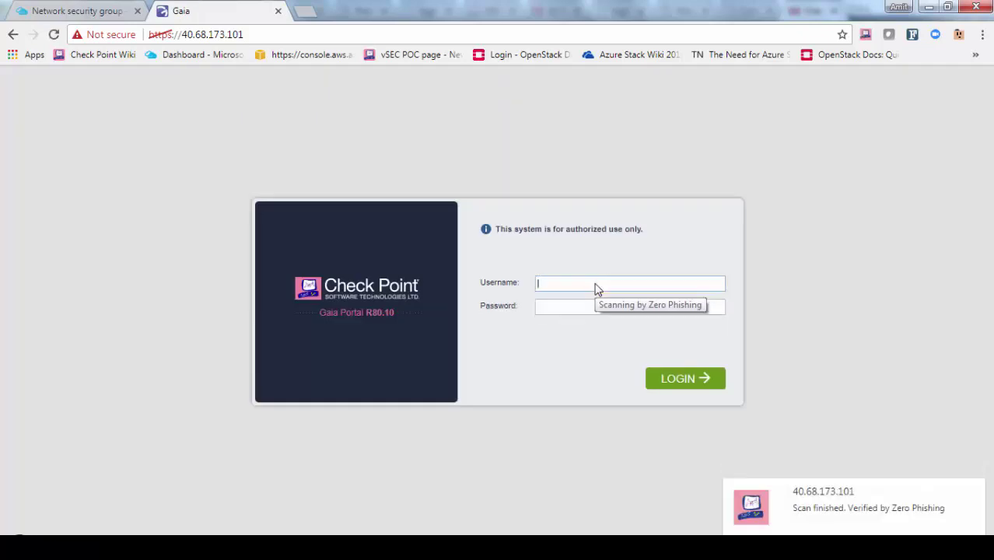
# Sign in to Gaia Portal as administrator, dismiss the startup messages, and view IPv4 Static Routes
pyautogui.write('admin')
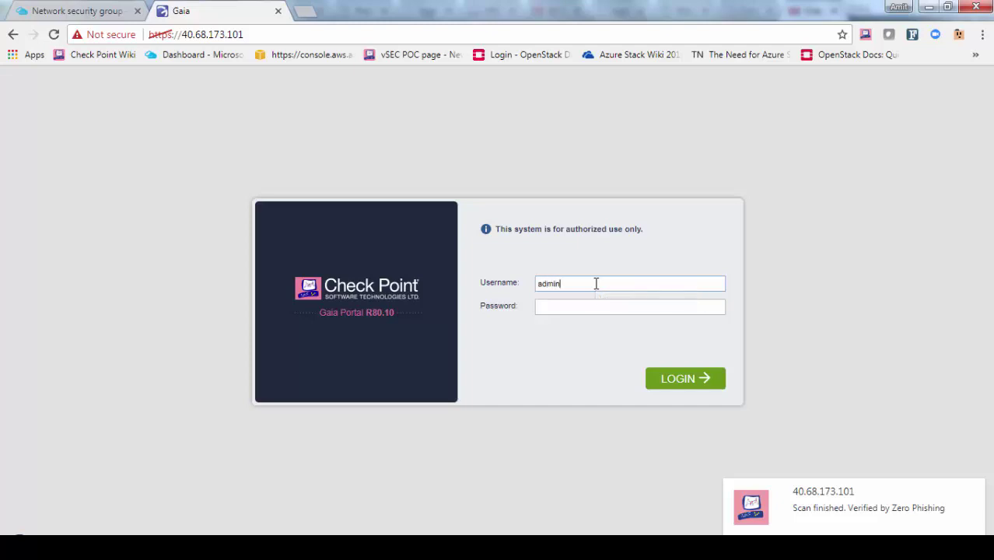
pyautogui.write('••••••••••')
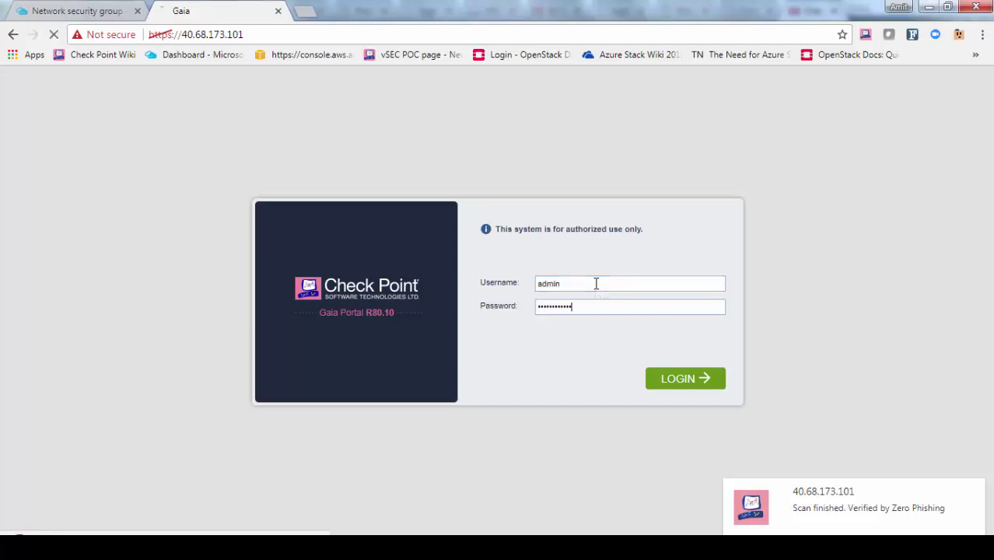
pyautogui.press('Return')
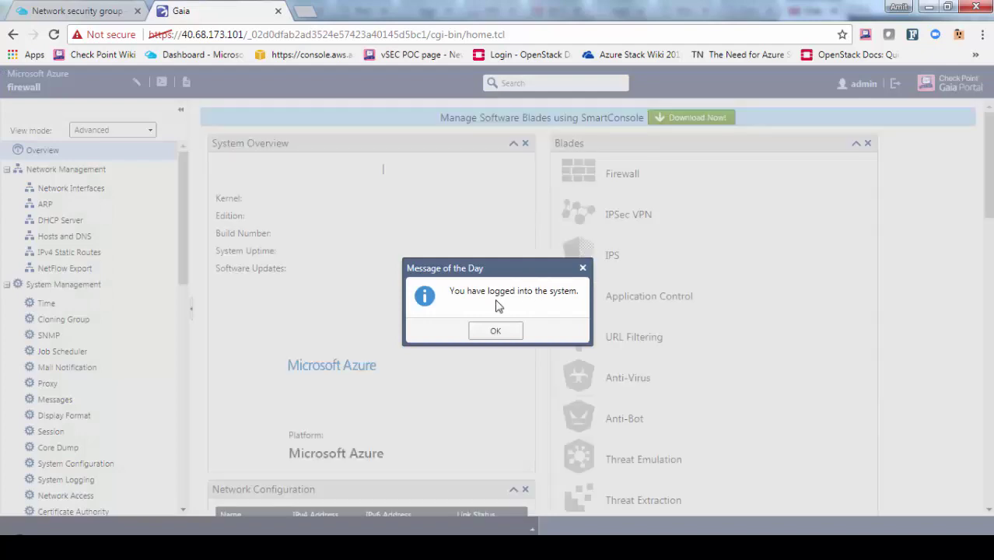
pyautogui.click(497, 332)
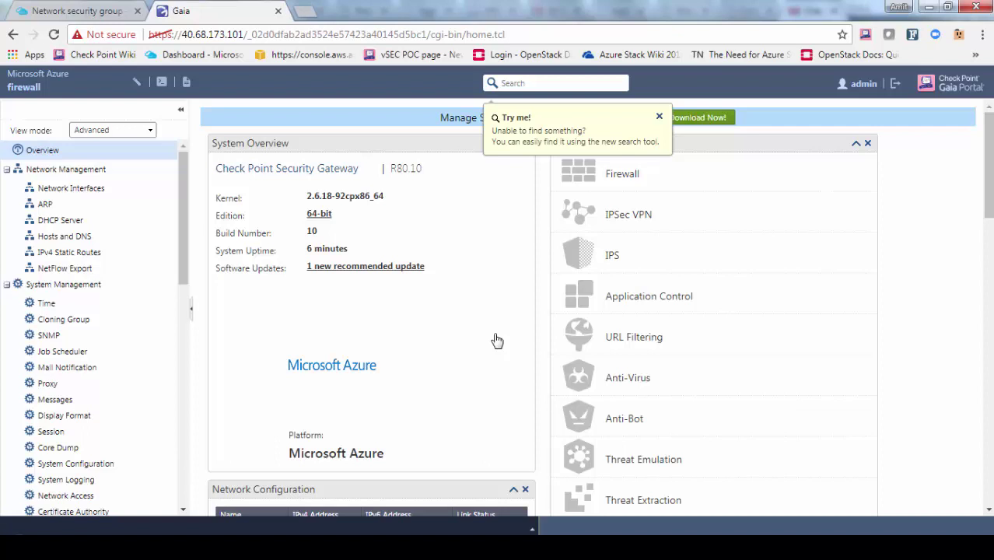
pyautogui.click(659, 117)
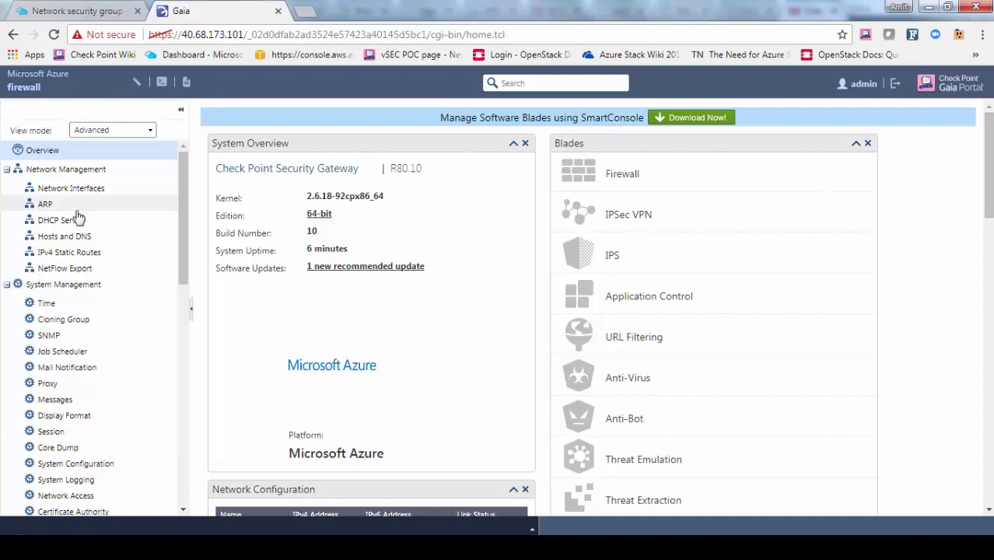
pyautogui.click(68, 257)
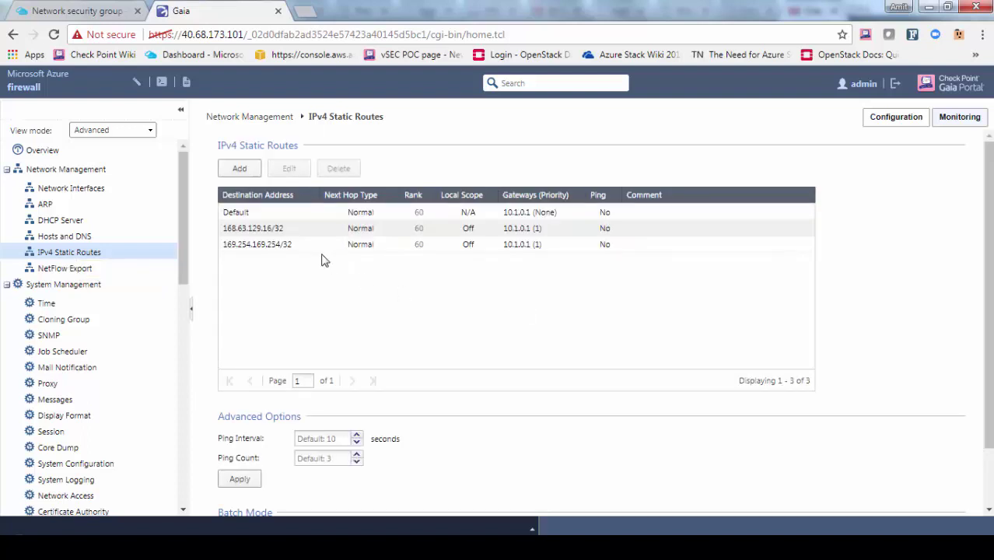
# Add and save static route 10.1.2.0 mask 255.255.255.0 via gateway 10.1.1.1
pyautogui.click(241, 169)
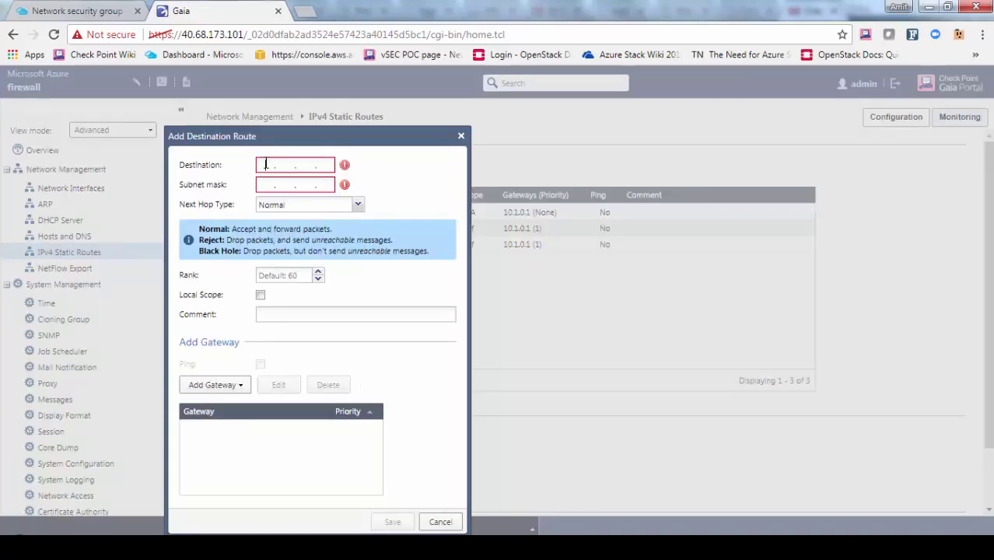
pyautogui.write('0.1.2.')
pyautogui.press('Tab')
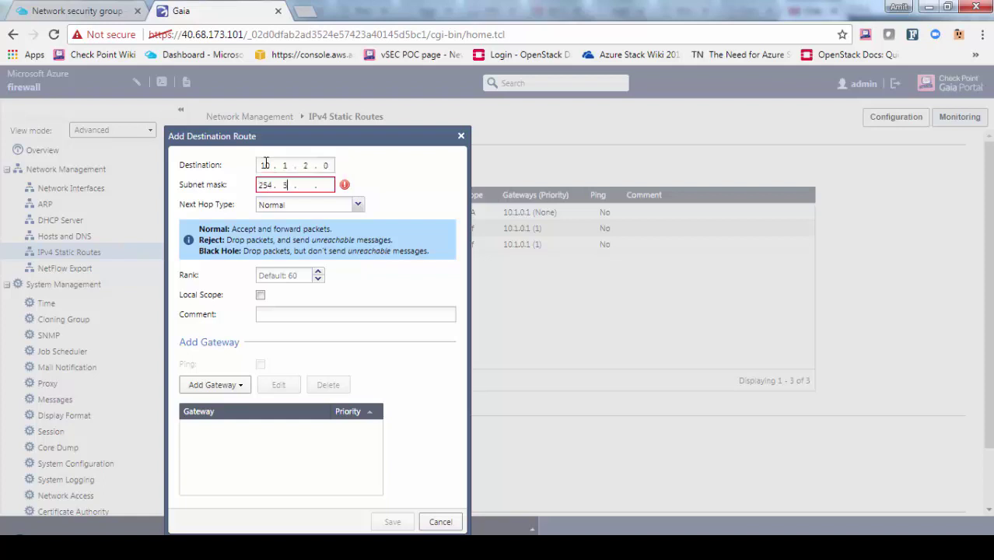
pyautogui.write('255 . 255 . 255 . 0')
pyautogui.click(212, 385)
pyautogui.click(218, 408)
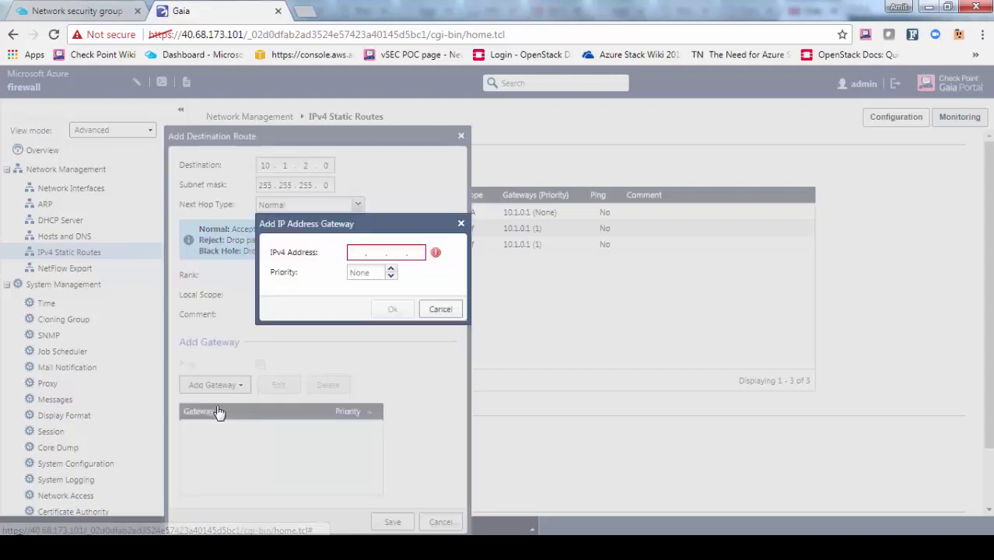
pyautogui.click(358, 252)
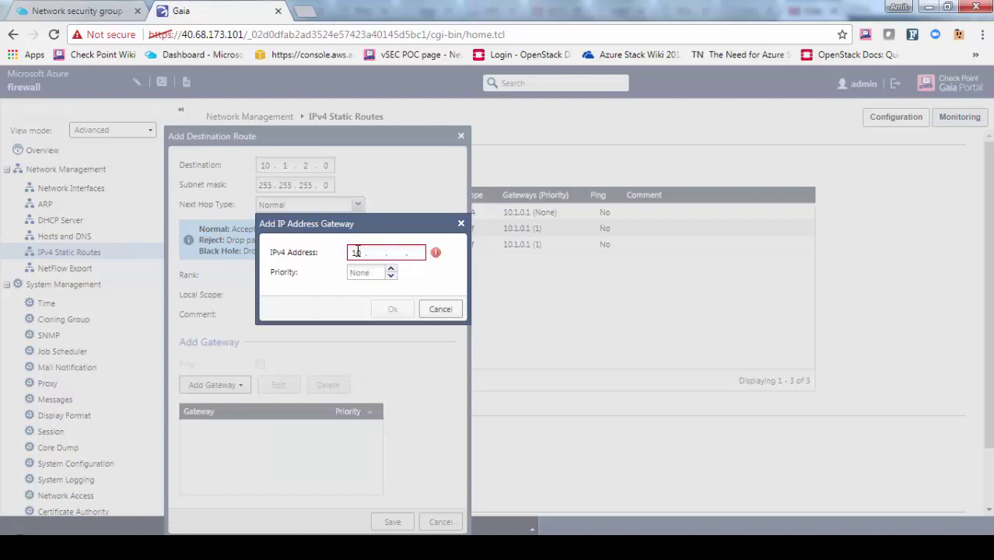
pyautogui.write('10 . 1 . 1 . 1')
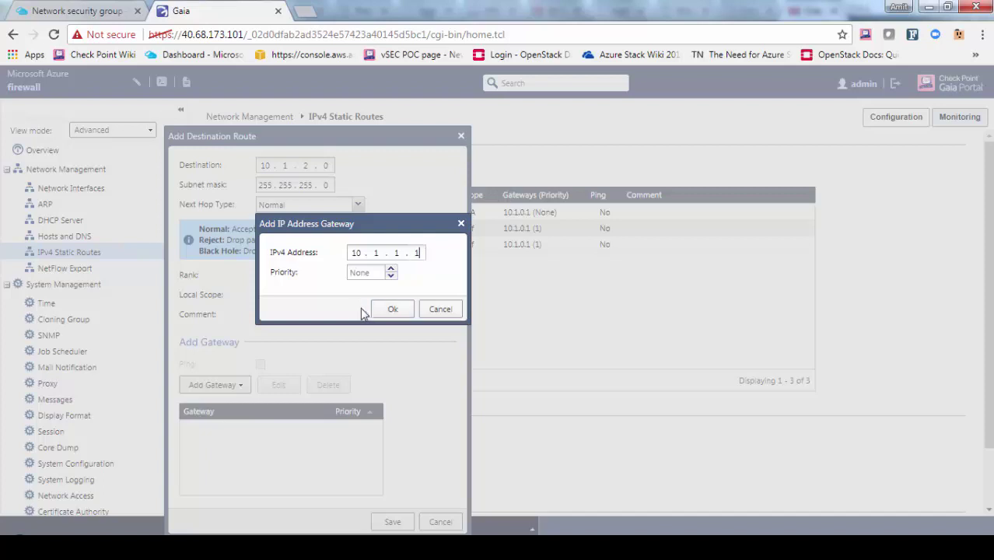
pyautogui.click(390, 311)
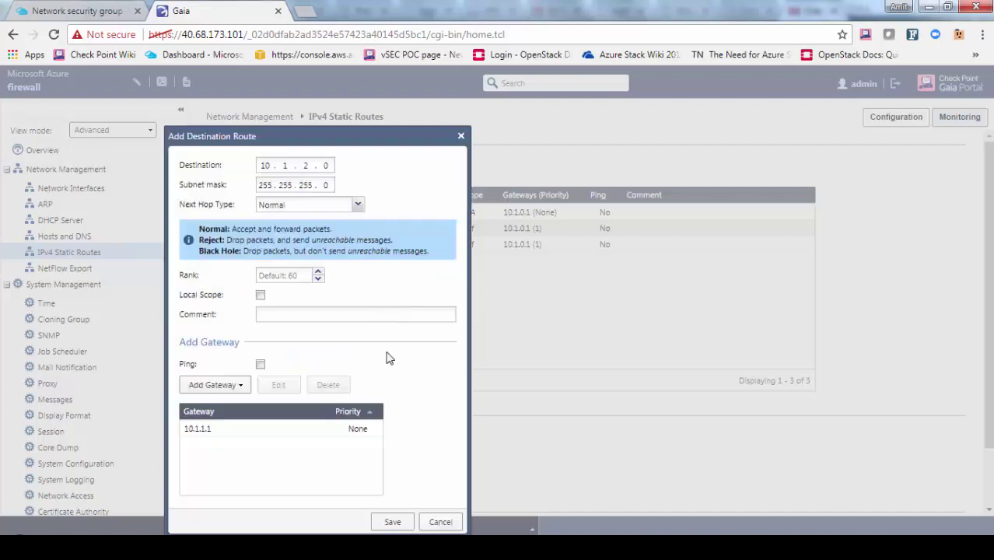
pyautogui.click(387, 523)
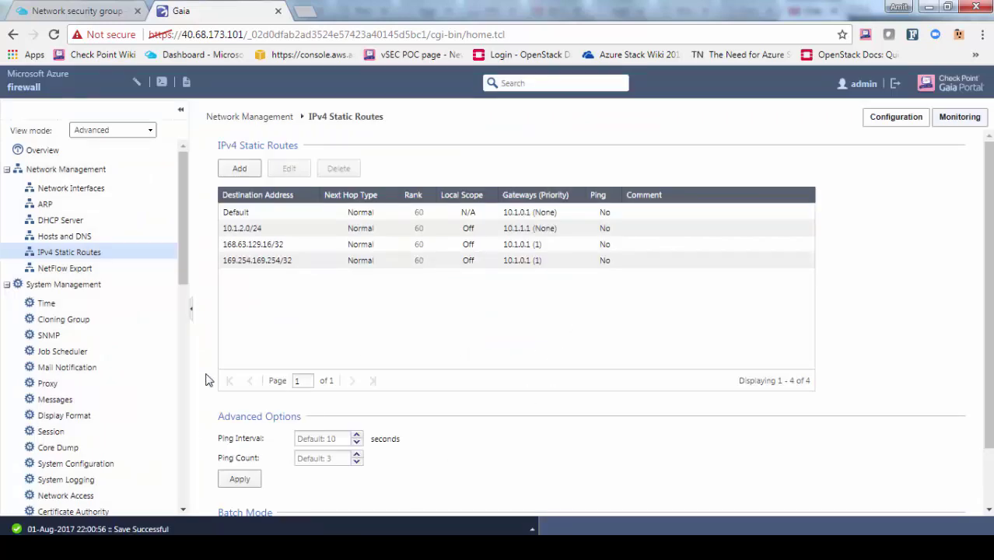
pyautogui.click(14, 535)
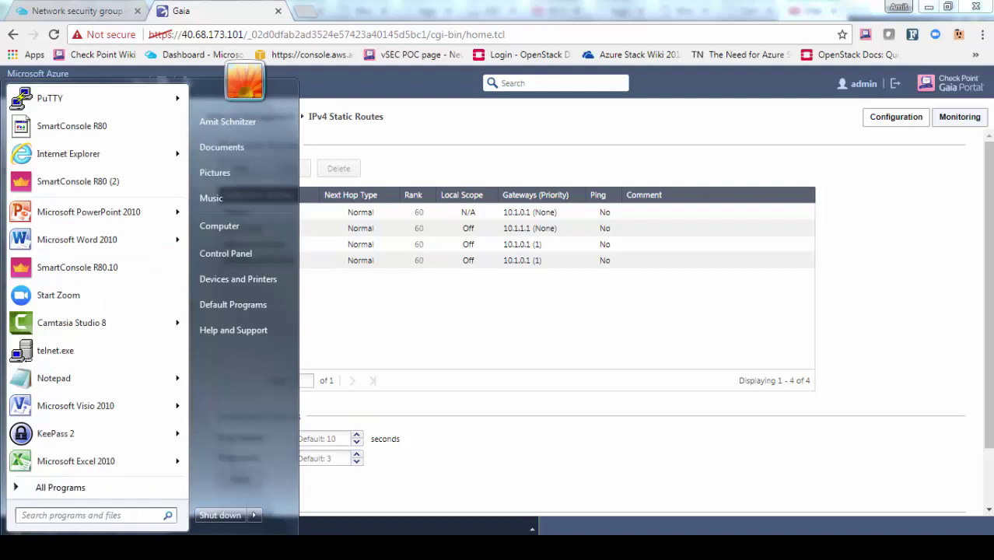
# Launch SmartConsole R80.10 and log in to server 40.68.173.101, accepting its fingerprint
pyautogui.click(65, 268)
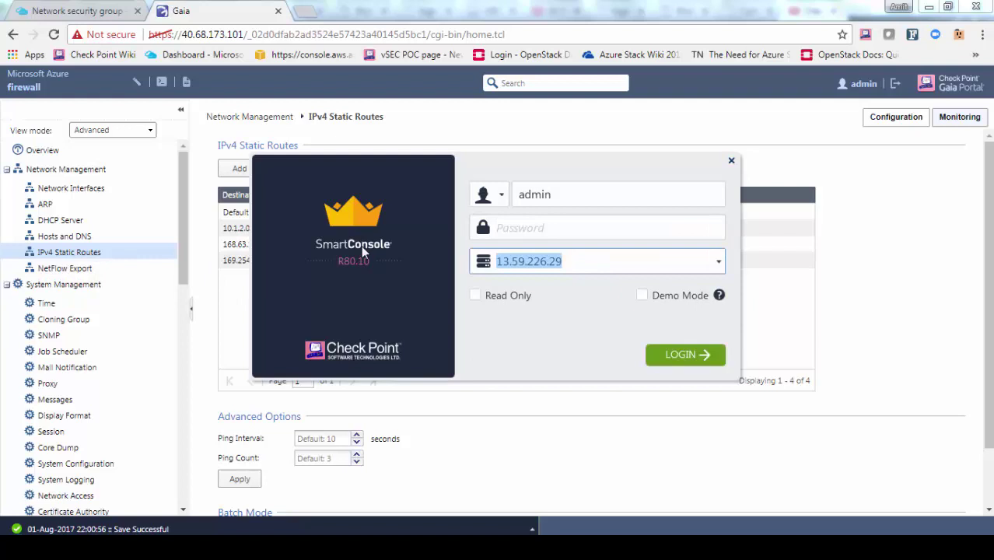
pyautogui.hotkey('ctrl', 'v')
pyautogui.click(537, 235)
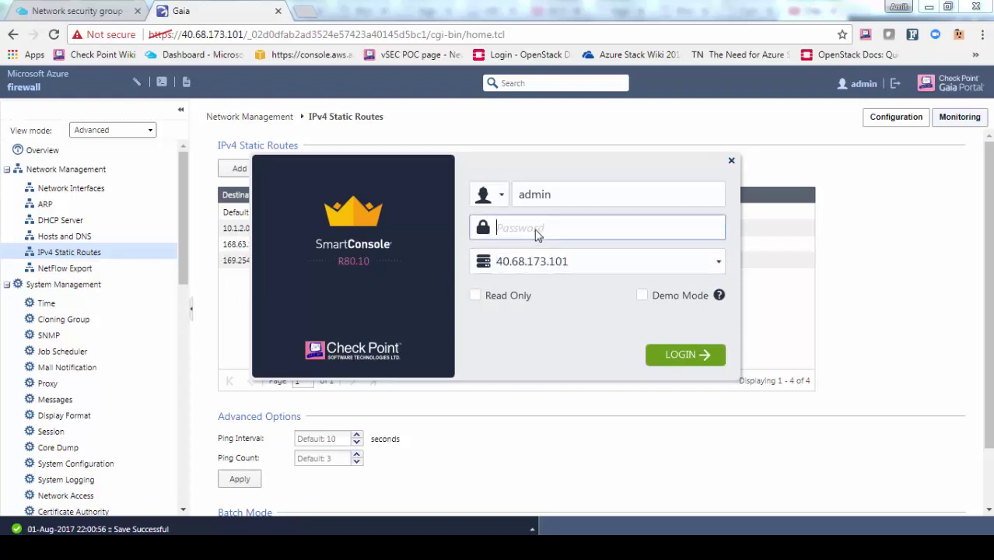
pyautogui.write('••••')
pyautogui.press('Return')
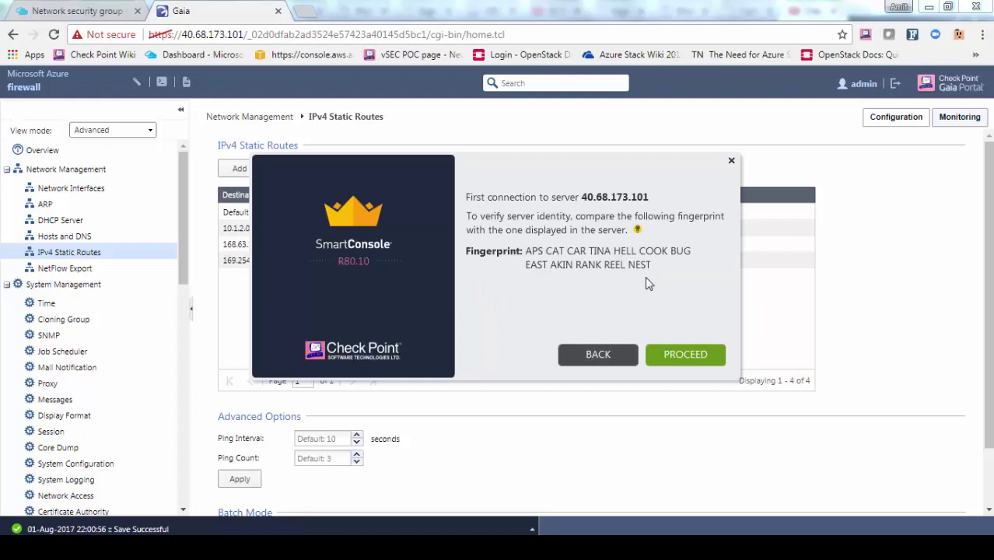
pyautogui.click(679, 356)
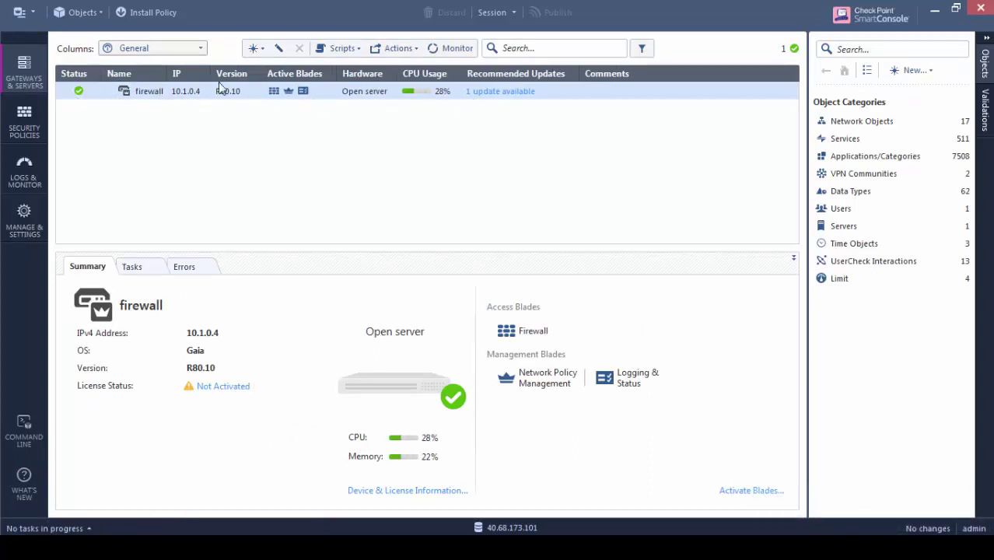
# Set the Cleanup rule's Track to Log in the Access Control policy
pyautogui.click(23, 131)
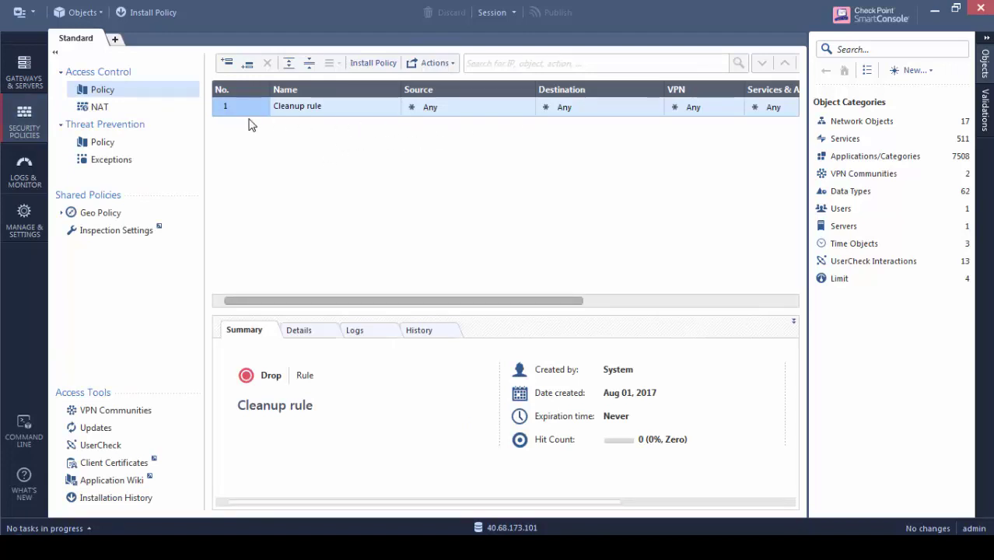
pyautogui.moveTo(426, 300); pyautogui.dragTo(595, 276)
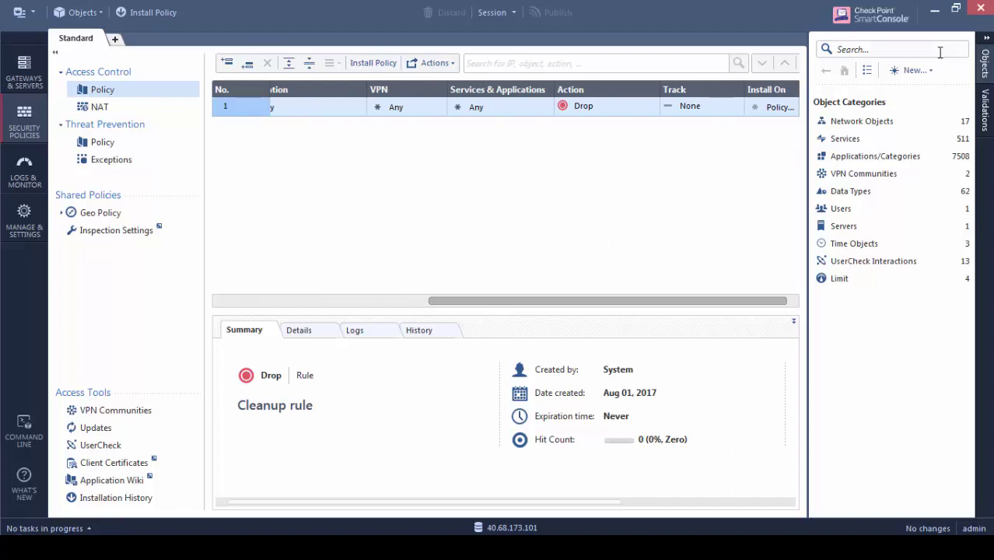
pyautogui.click(986, 38)
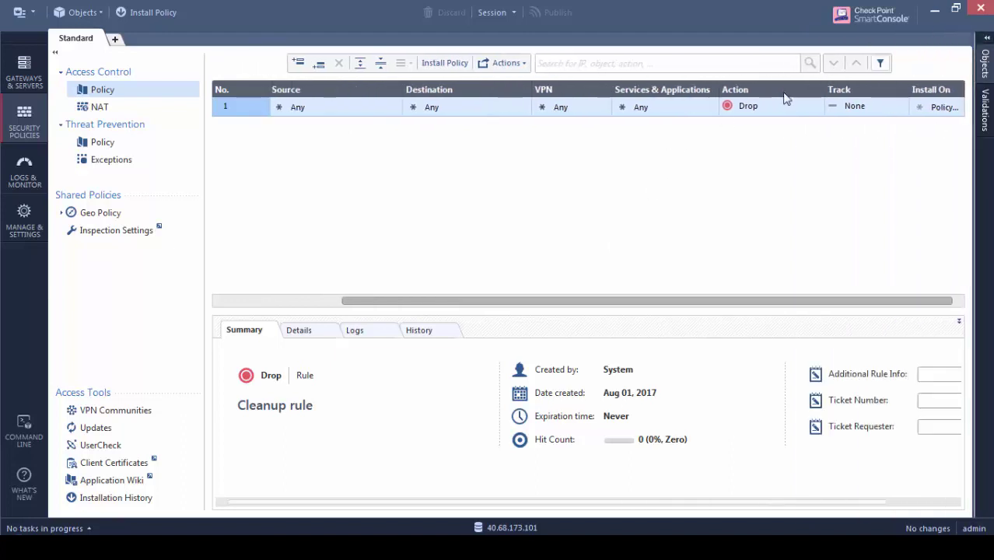
pyautogui.click(861, 110)
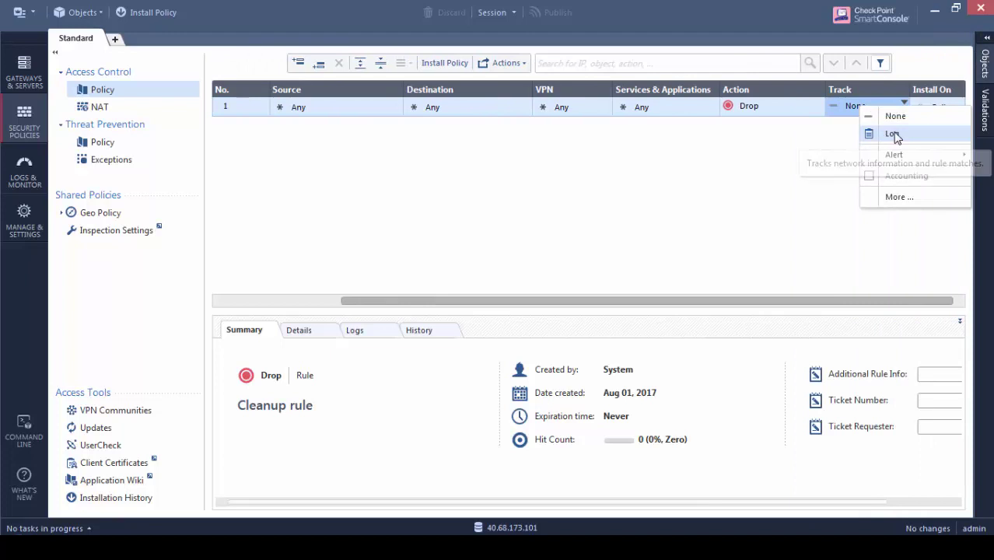
pyautogui.click(893, 135)
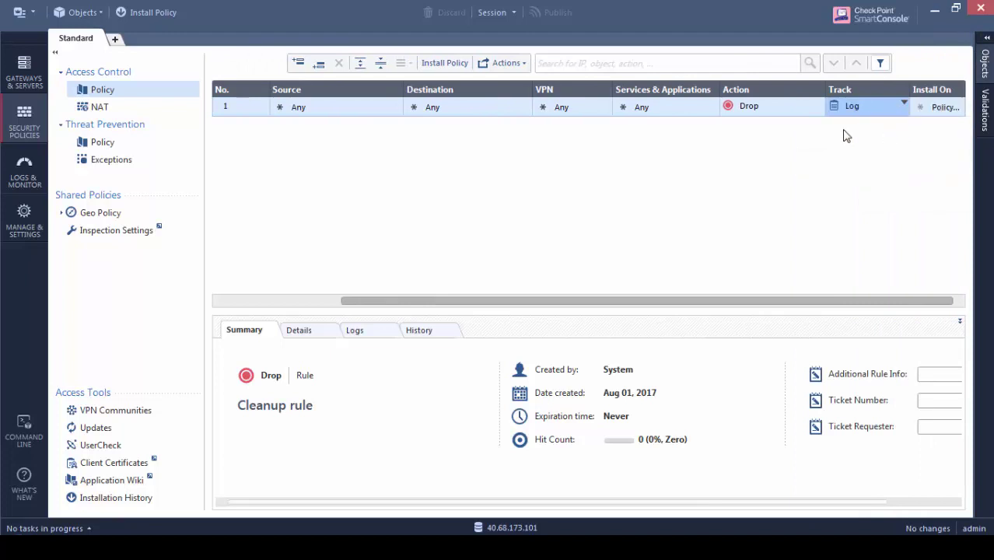
# Insert a new rule above Cleanup with the firewall as its destination
pyautogui.rightClick(240, 113)
pyautogui.click(354, 119)
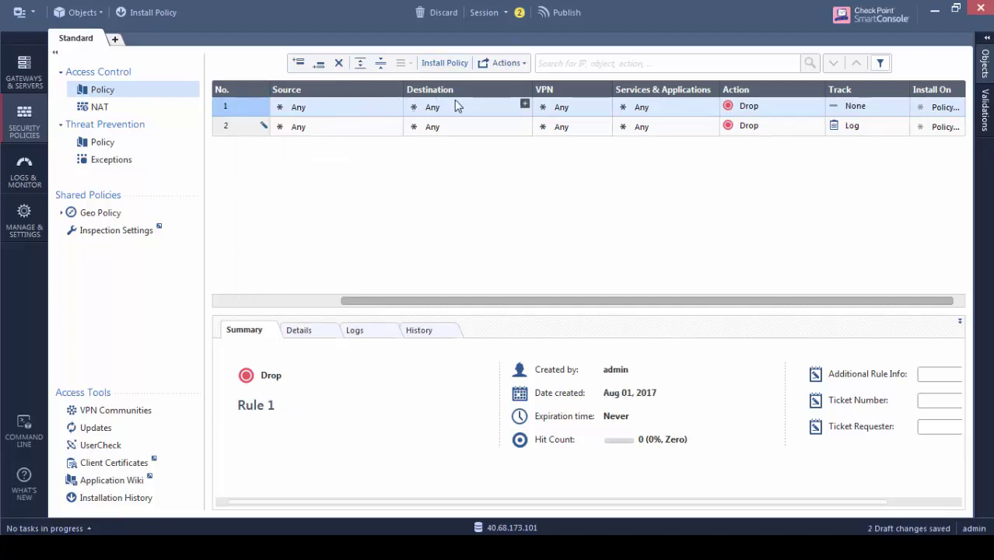
pyautogui.click(523, 106)
pyautogui.click(524, 105)
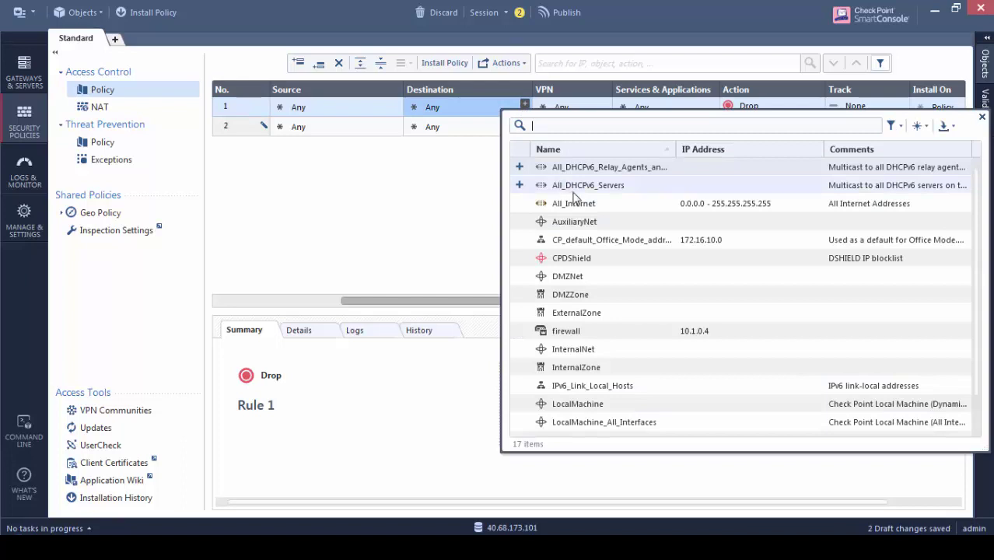
pyautogui.click(519, 331)
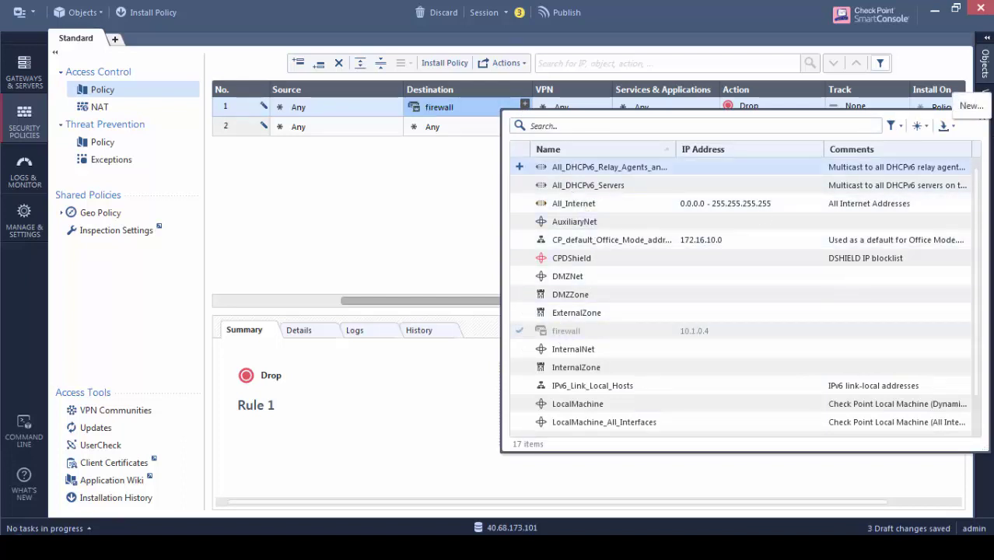
pyautogui.click(981, 117)
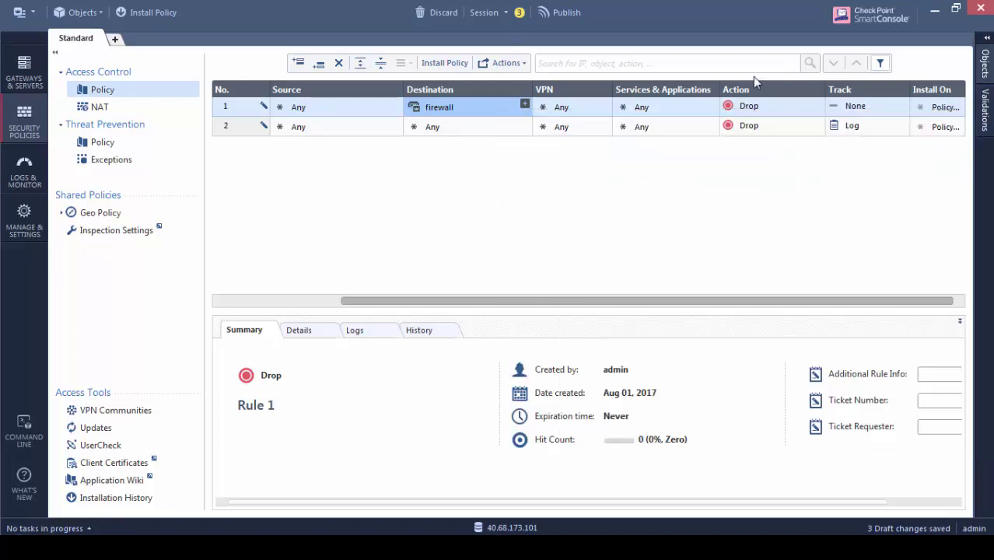
# Give rule 1 services http and https, action Accept, and Track Log
pyautogui.click(710, 104)
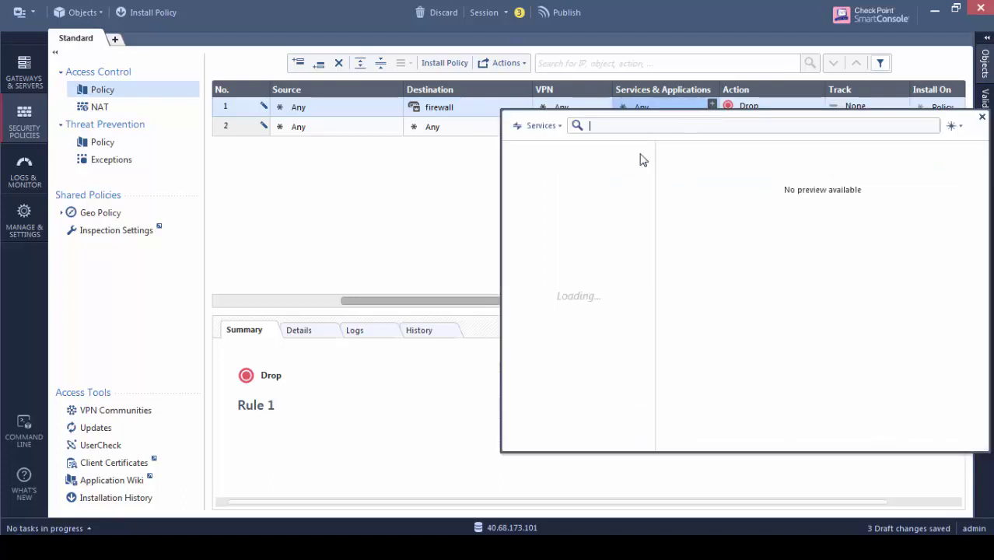
pyautogui.write('http')
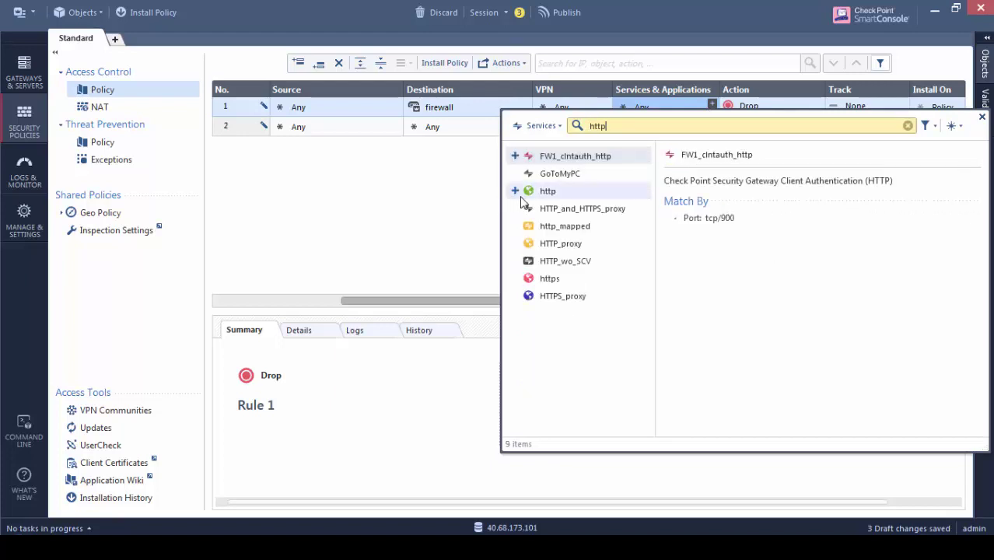
pyautogui.click(515, 191)
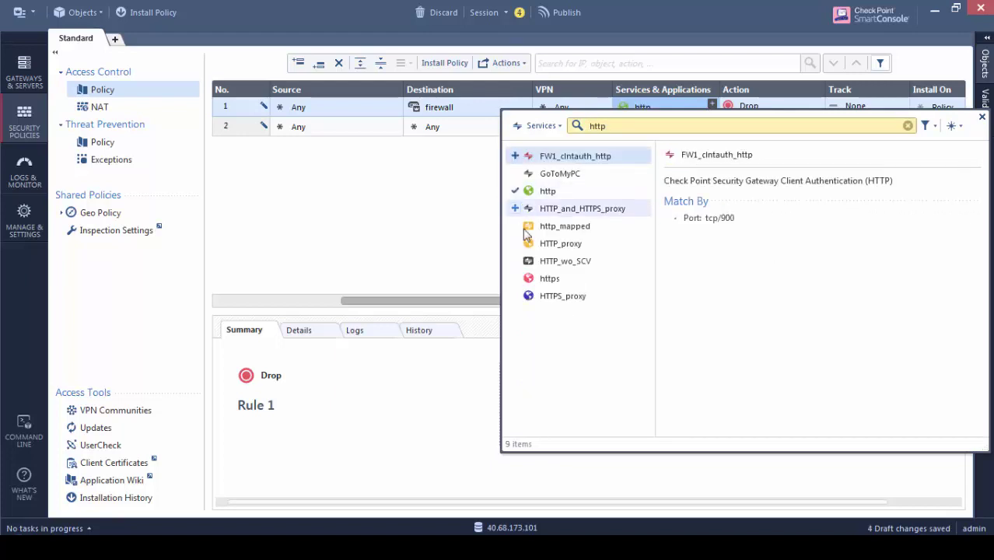
pyautogui.click(514, 279)
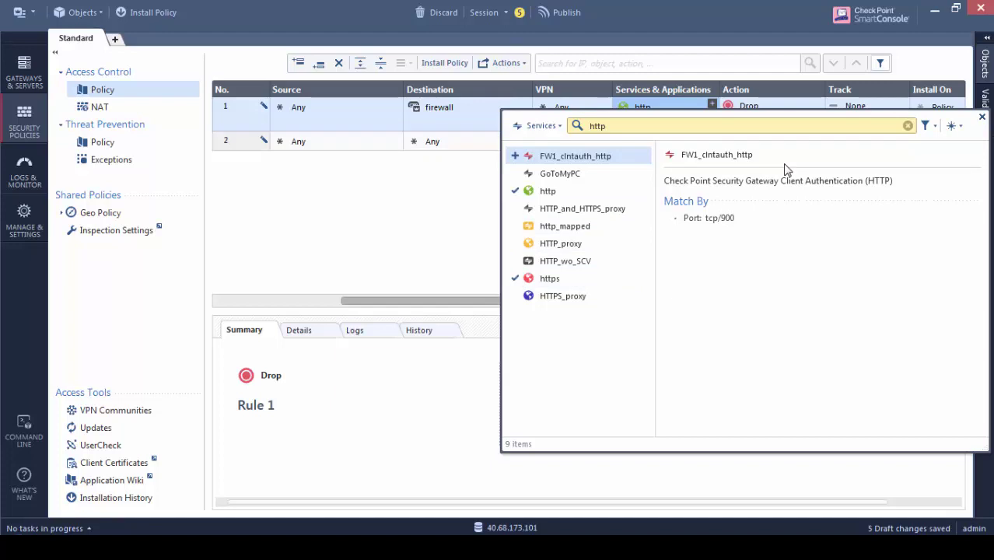
pyautogui.click(982, 119)
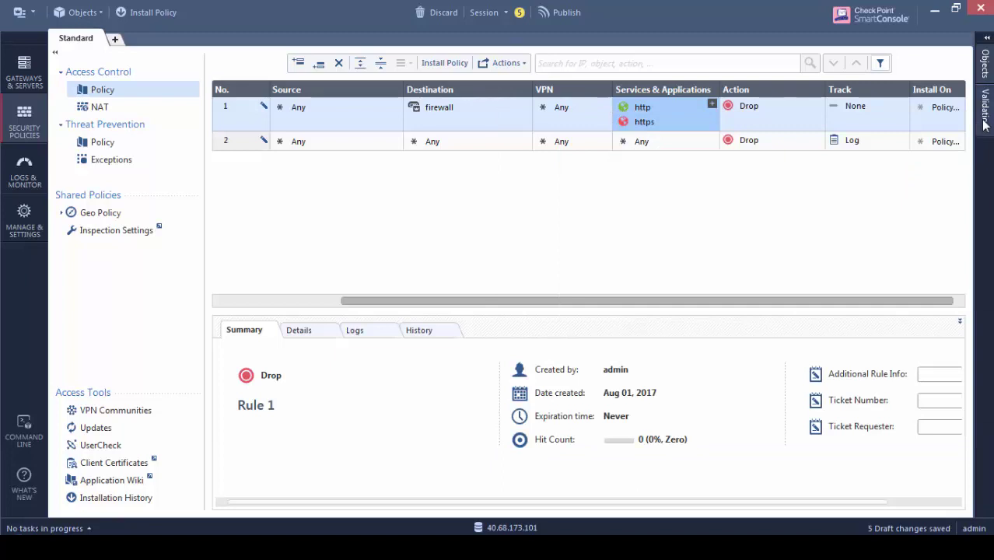
pyautogui.click(755, 111)
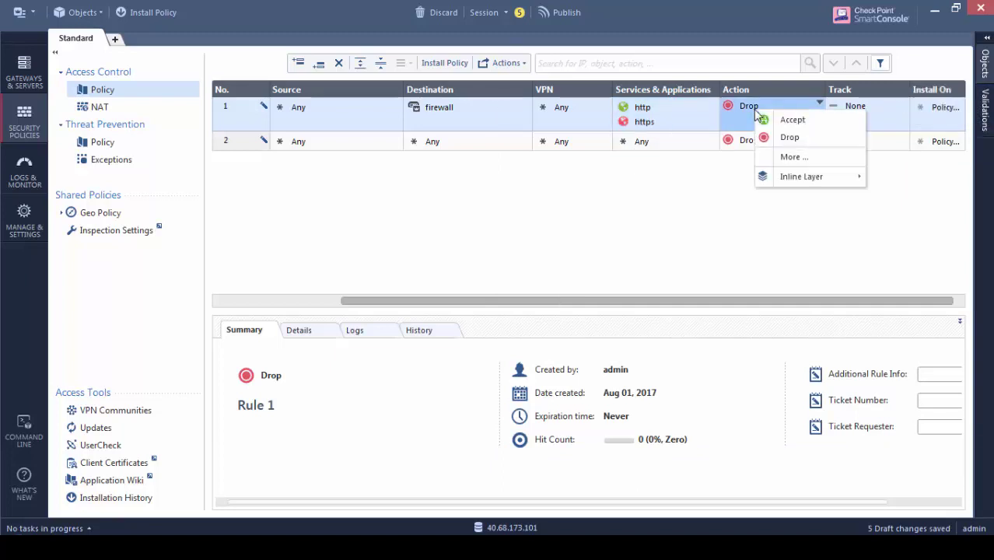
pyautogui.click(790, 118)
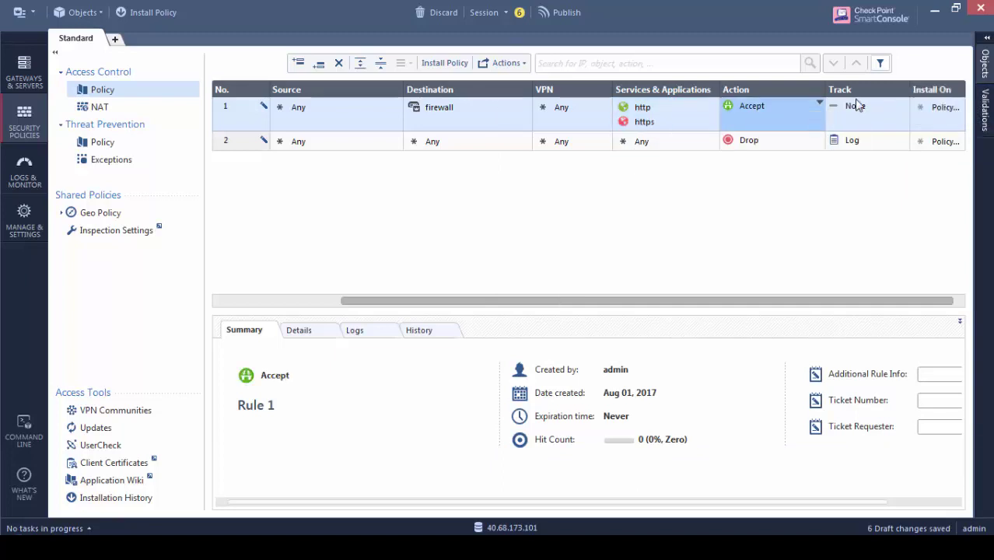
pyautogui.click(863, 119)
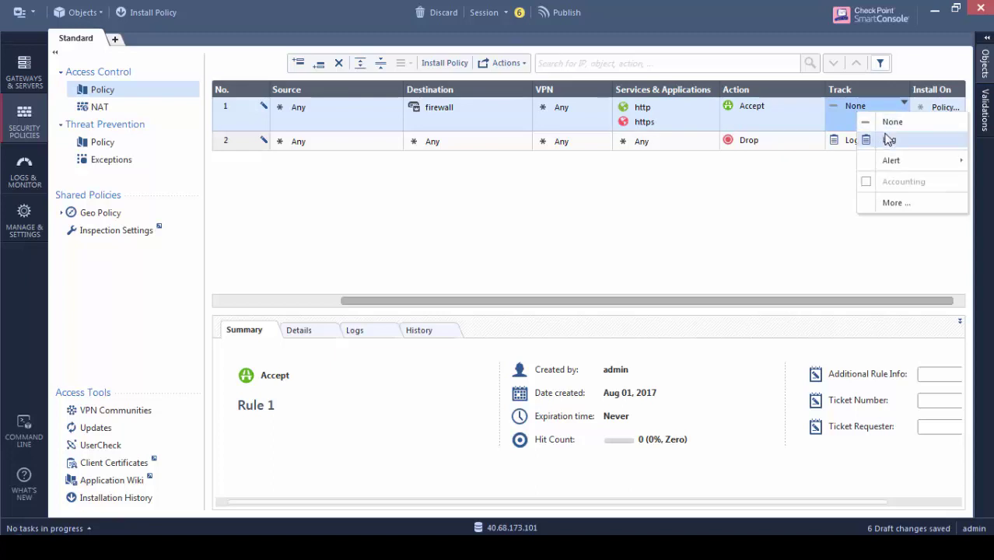
pyautogui.click(888, 139)
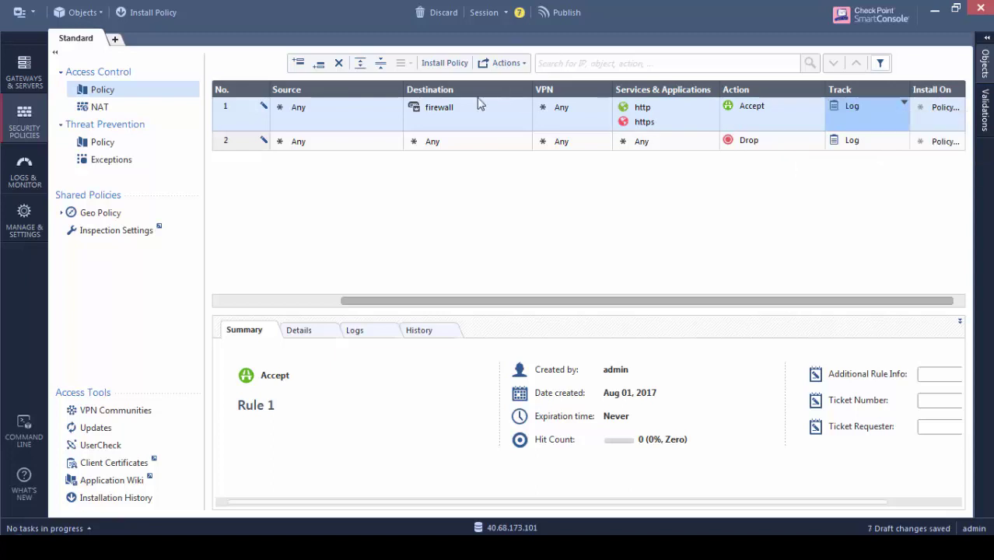
# Insert a new NAT rule at the top with the firewall as its original destination
pyautogui.click(99, 108)
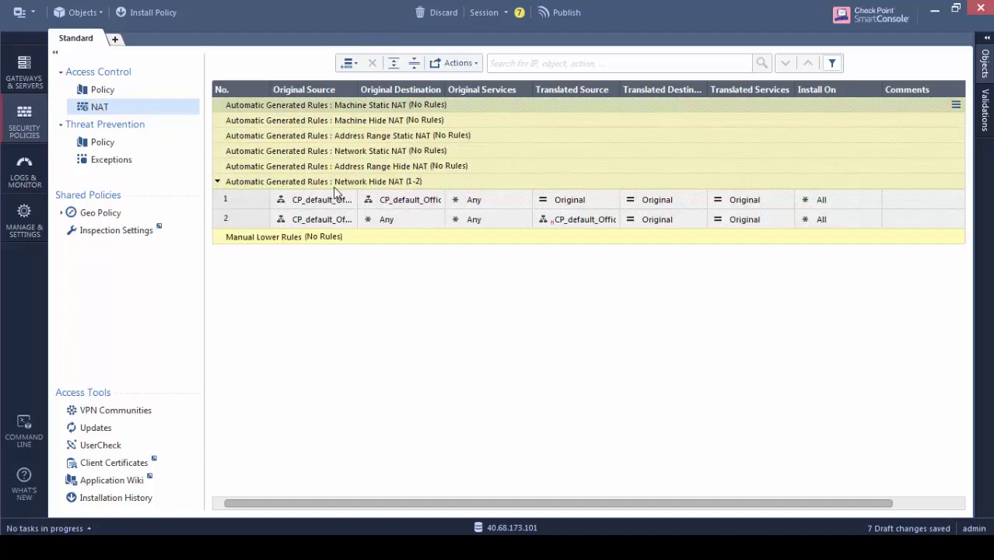
pyautogui.click(349, 63)
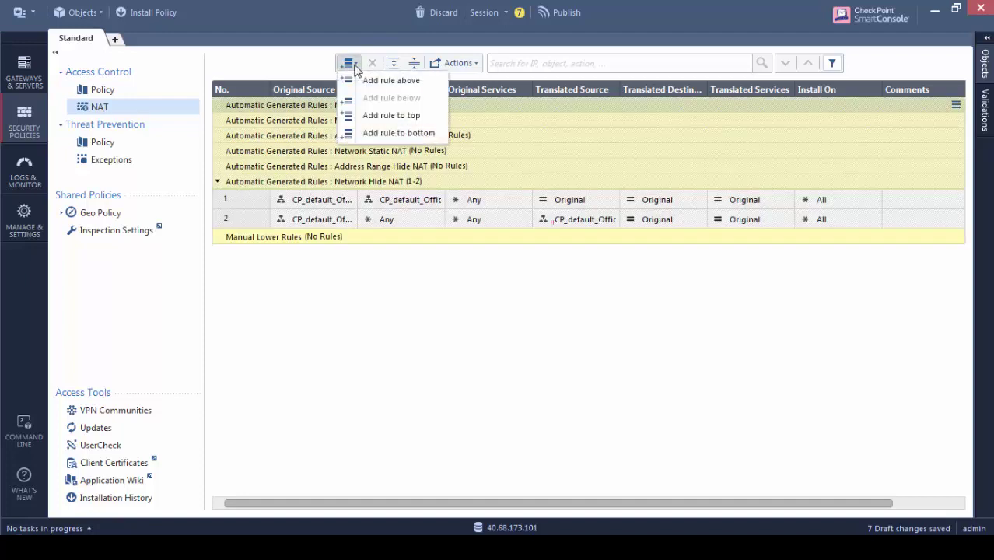
pyautogui.click(392, 81)
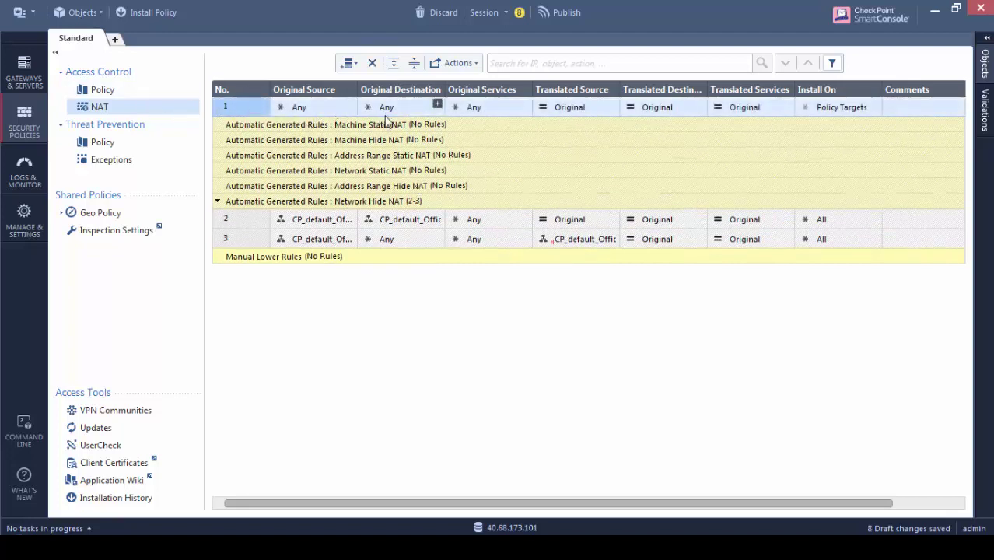
pyautogui.click(438, 104)
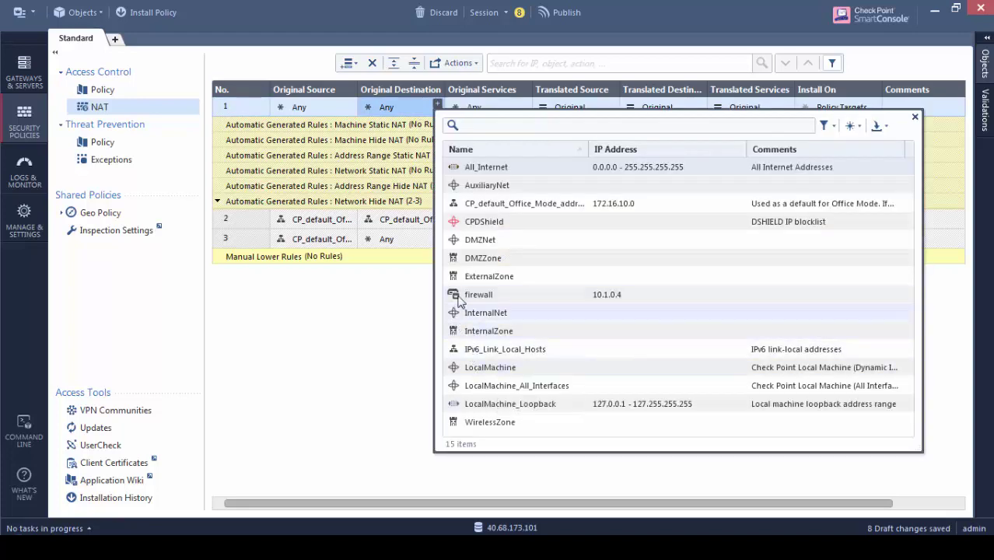
pyautogui.click(474, 295)
# Set rule 1's original service to http and start a new object for its translated destination
pyautogui.click(525, 104)
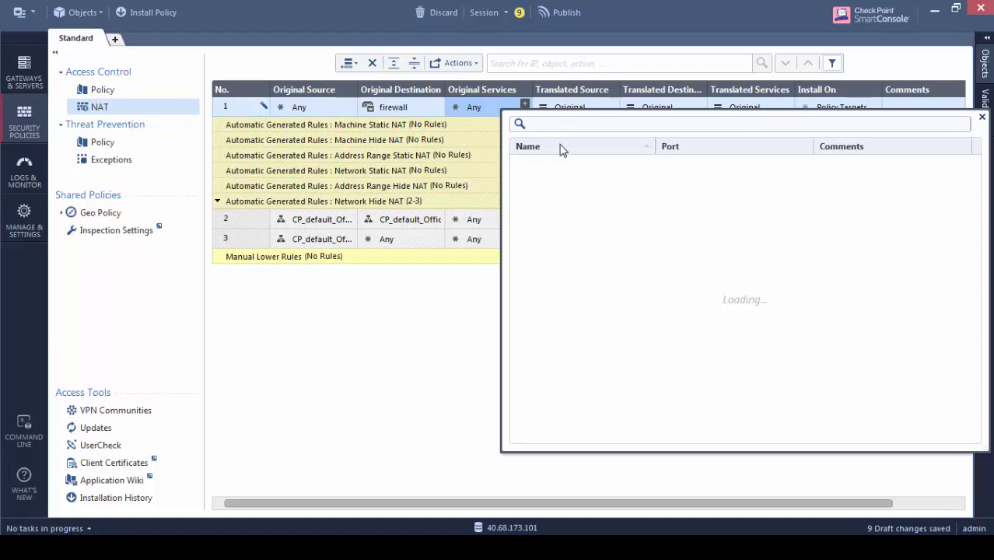
pyautogui.write('http')
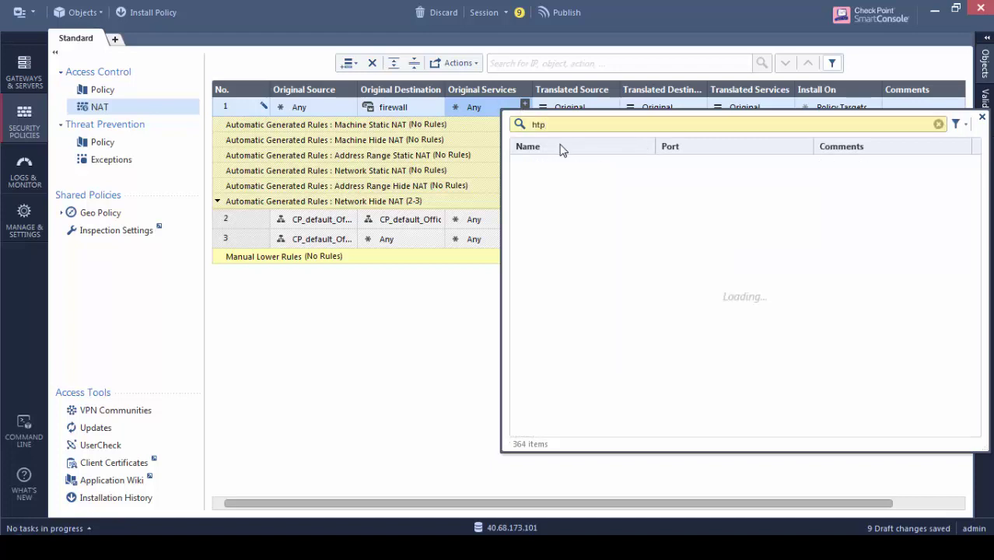
pyautogui.press('BackSpace')
pyautogui.write('tp')
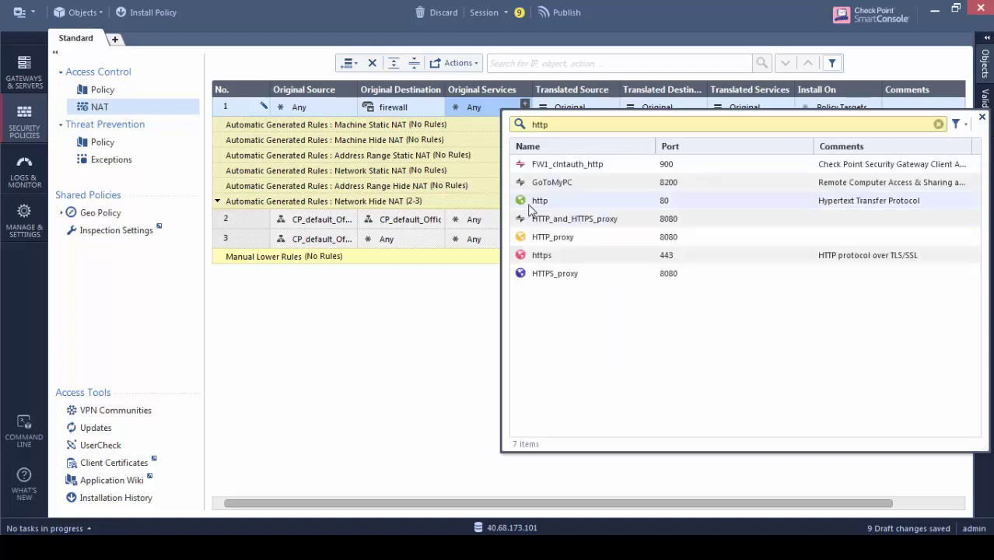
pyautogui.click(526, 200)
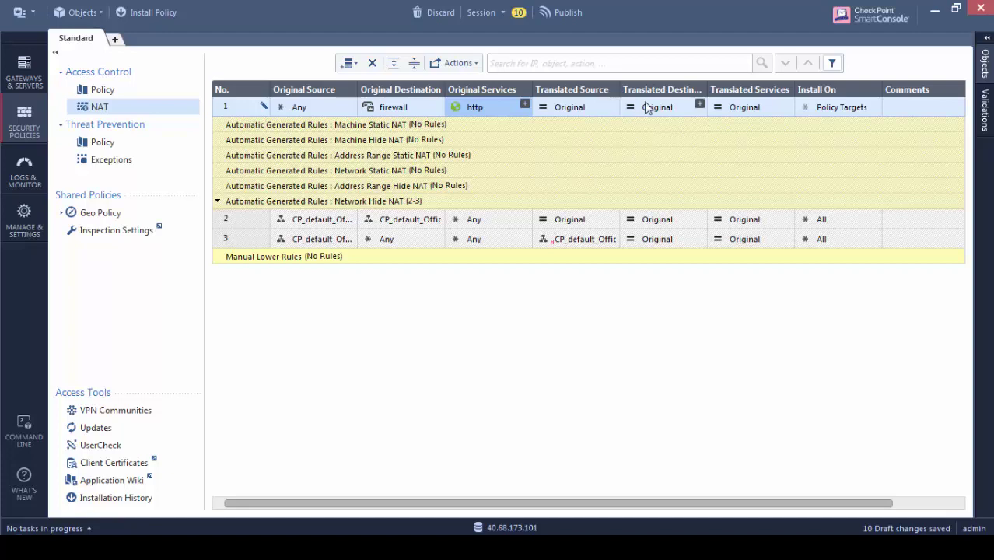
pyautogui.click(699, 105)
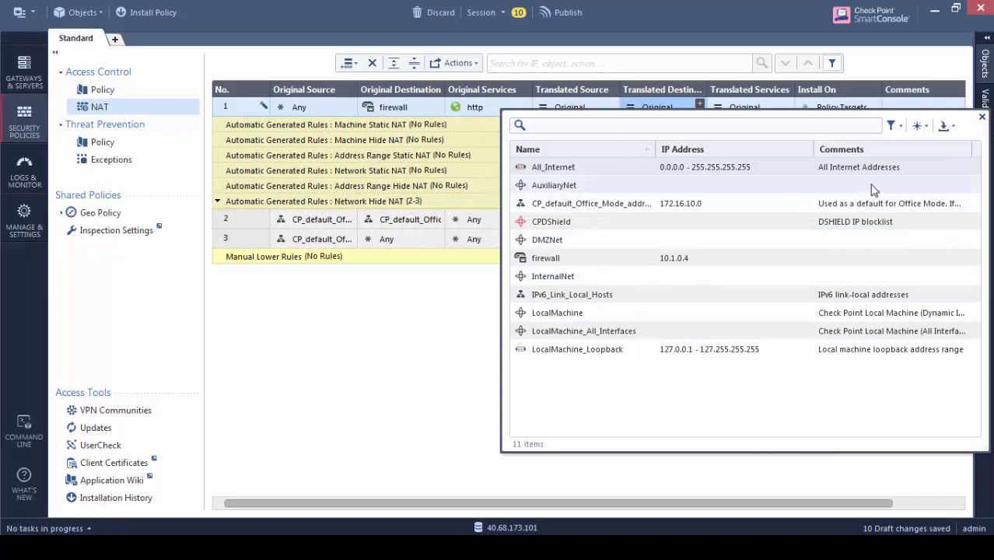
pyautogui.click(920, 127)
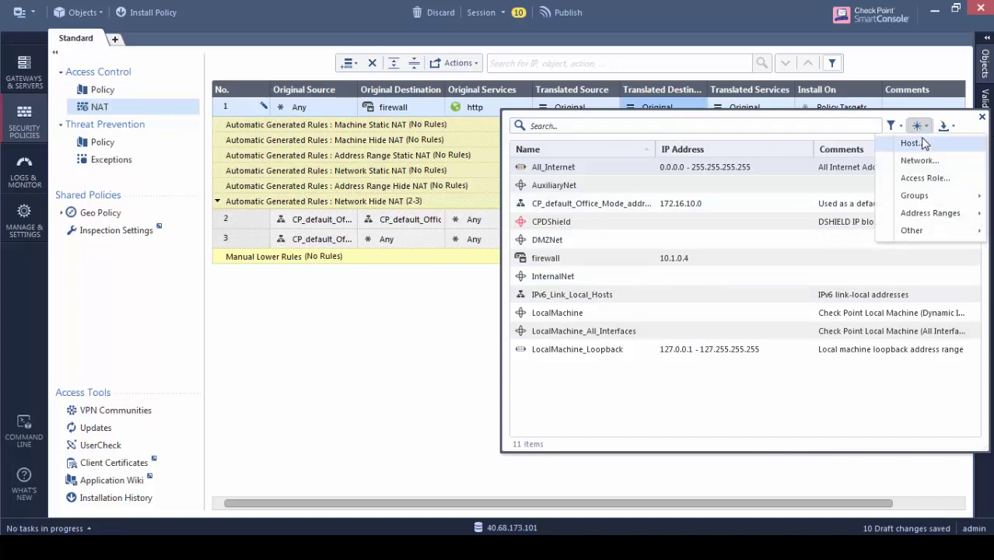
# Create host Webserver at 10.1.2.4 as rule 1's translated destination, then return to Access Control Policy
pyautogui.click(923, 143)
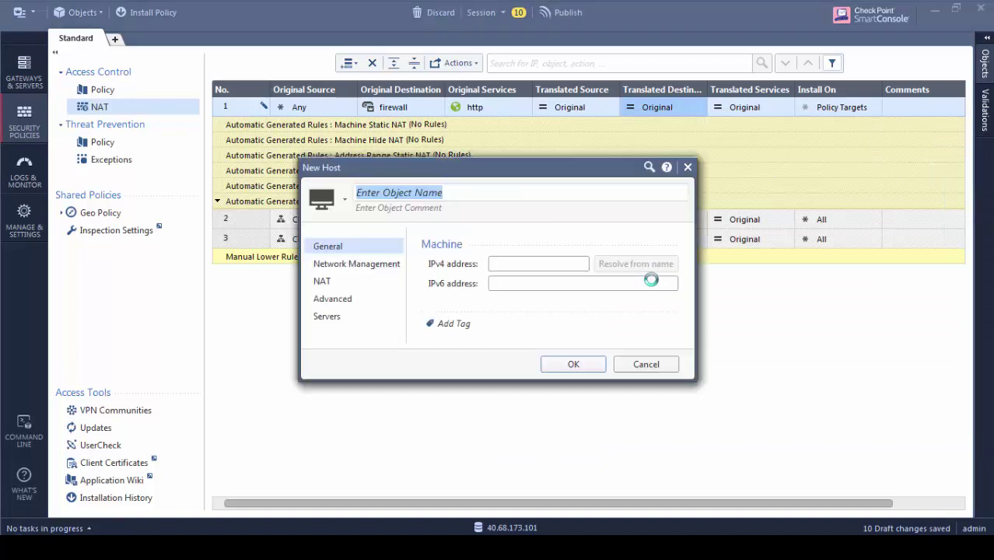
pyautogui.write('Webserver')
pyautogui.press('Tab')
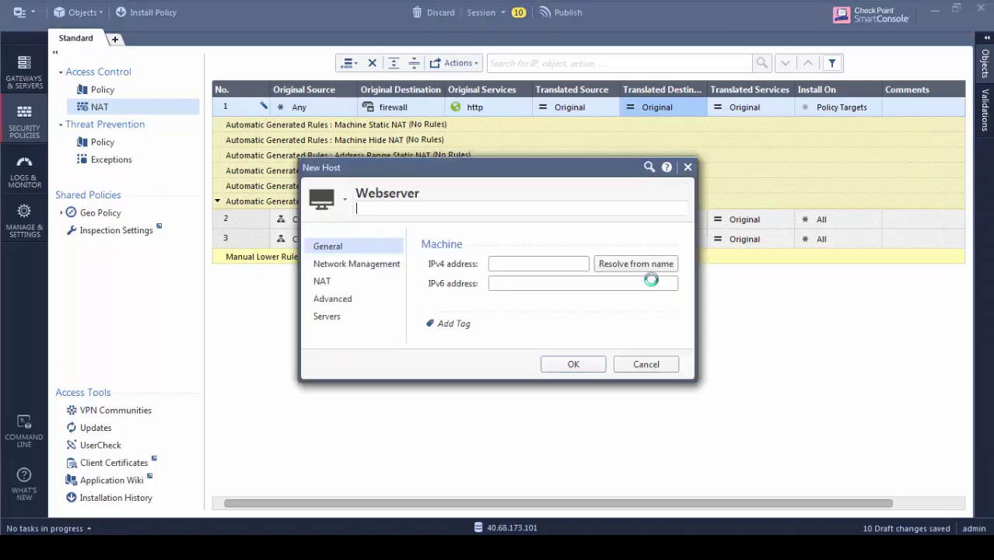
pyautogui.press('Tab')
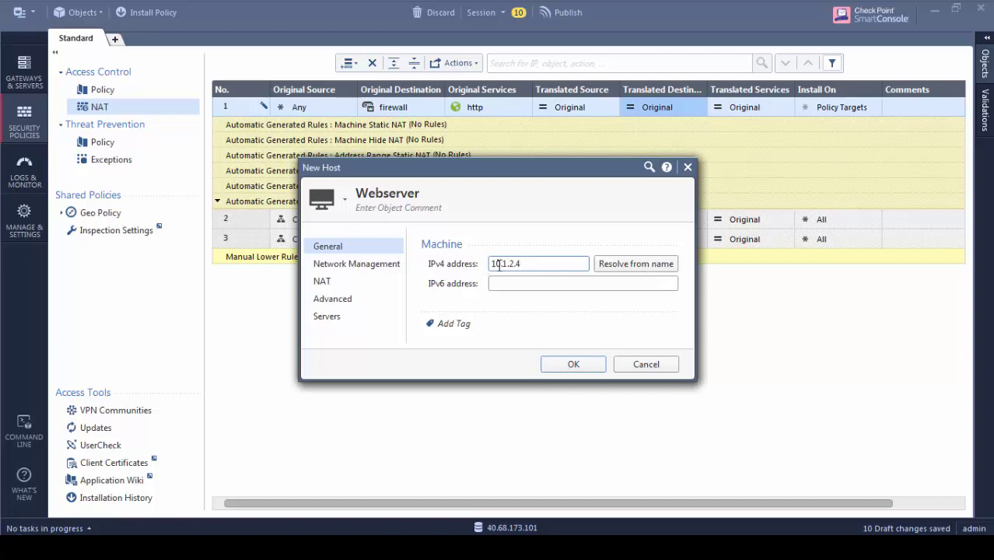
pyautogui.click(539, 269)
pyautogui.click(550, 368)
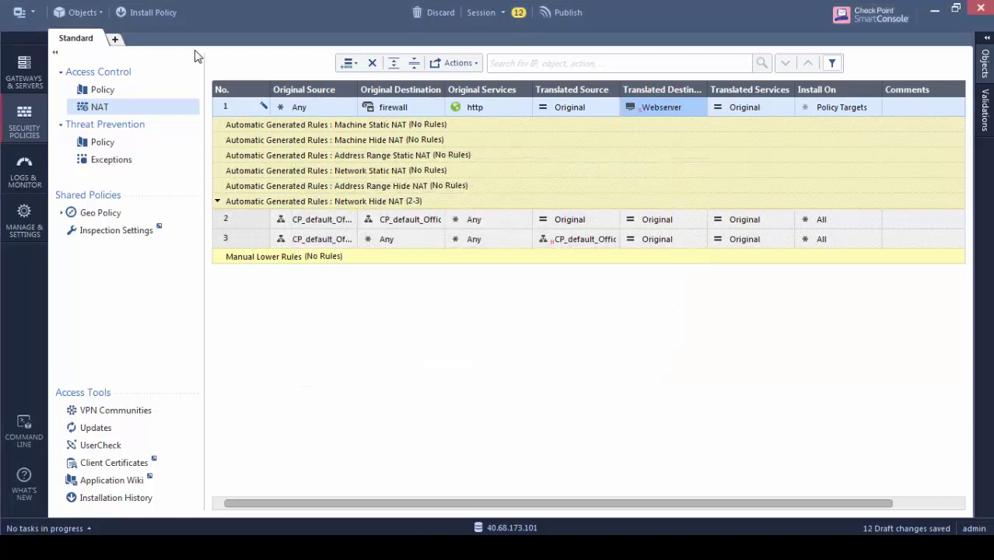
pyautogui.click(102, 90)
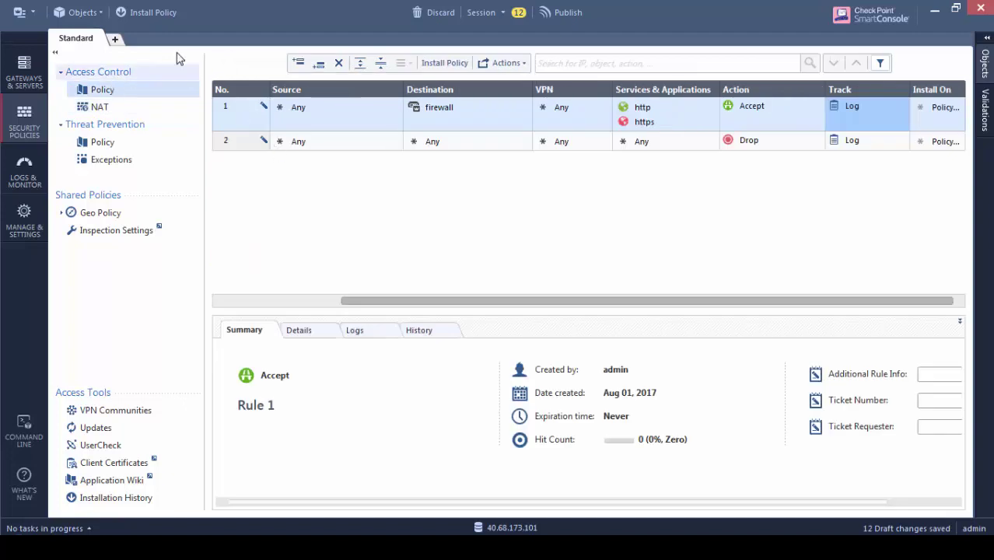
# Publish & Install the Standard policy on the gateway and confirm success in Recent Tasks
pyautogui.click(156, 19)
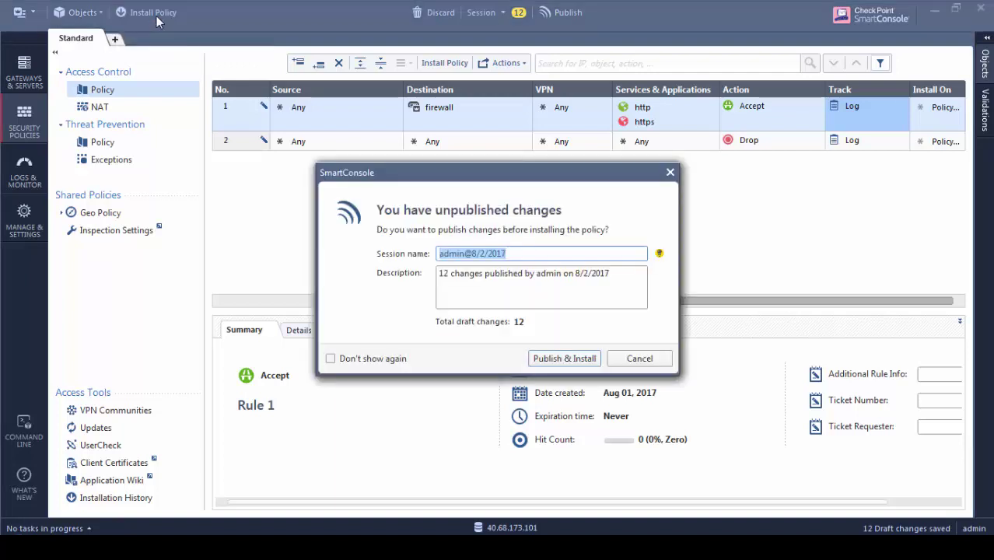
pyautogui.click(559, 365)
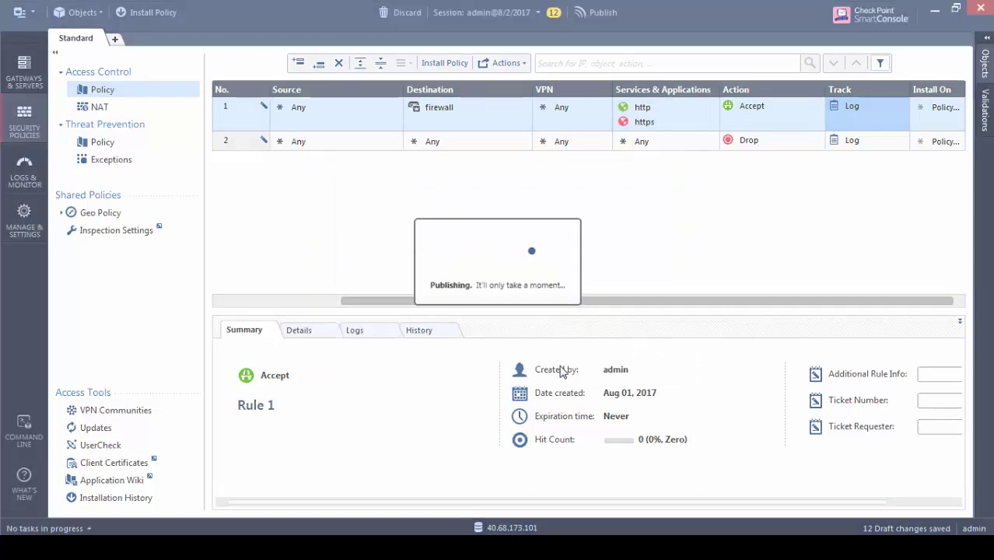
pyautogui.click(736, 477)
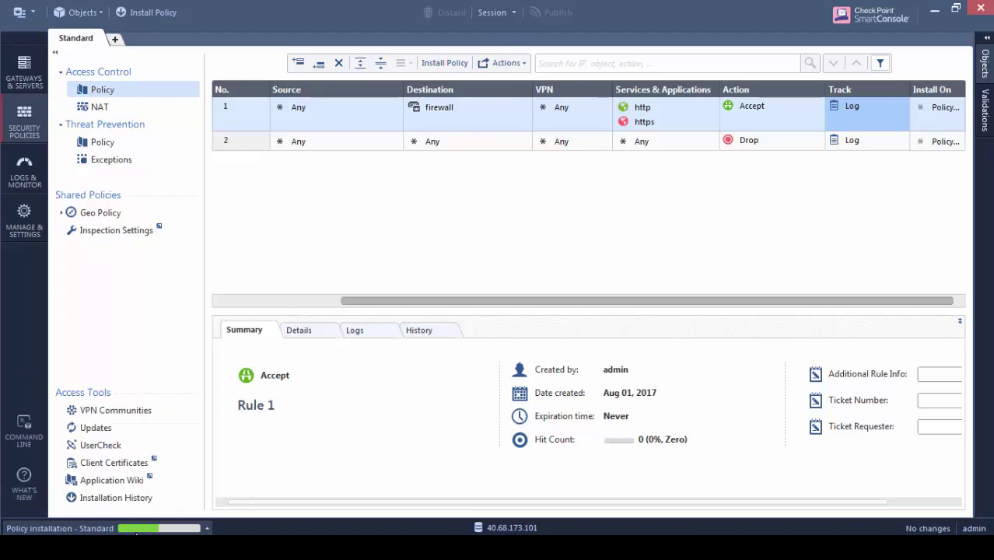
pyautogui.click(206, 528)
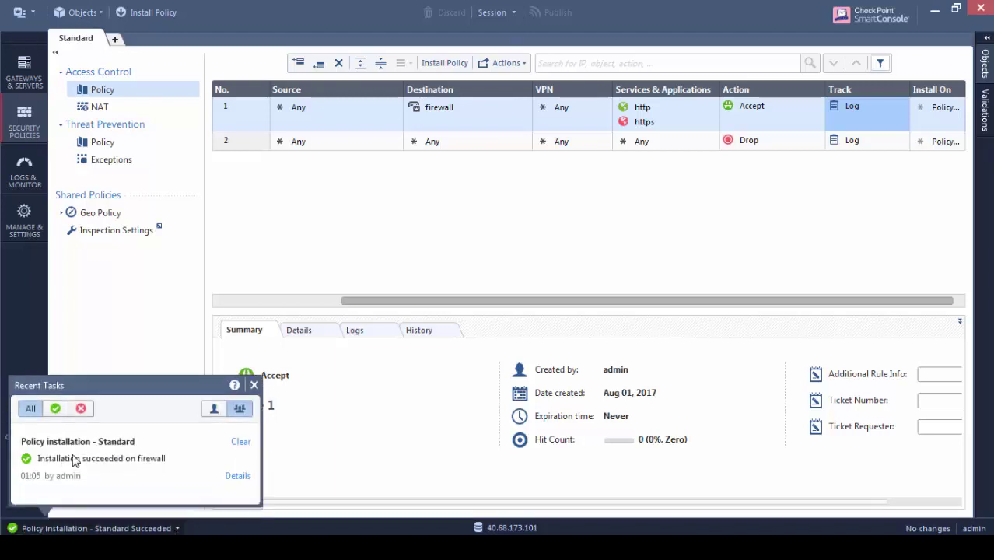
pyautogui.click(254, 385)
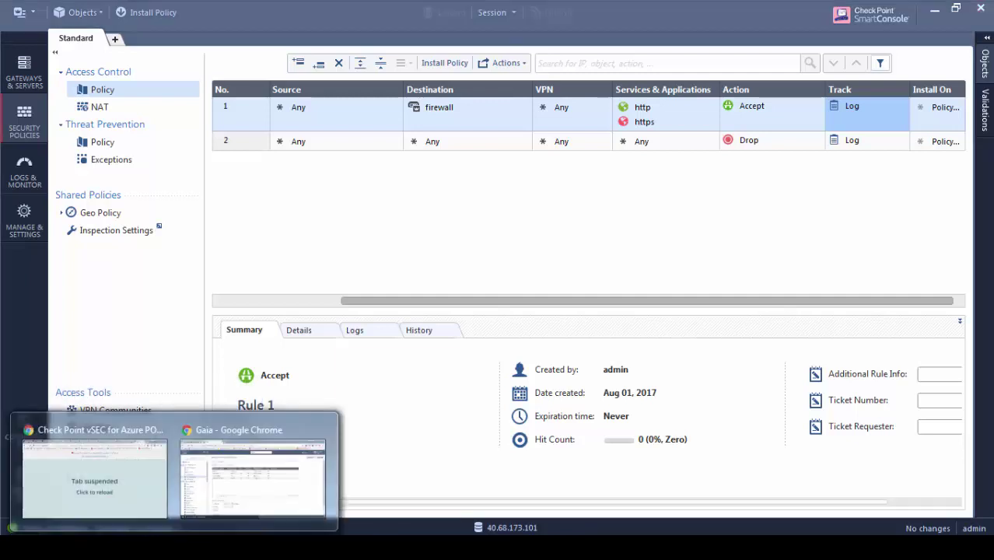
pyautogui.click(232, 486)
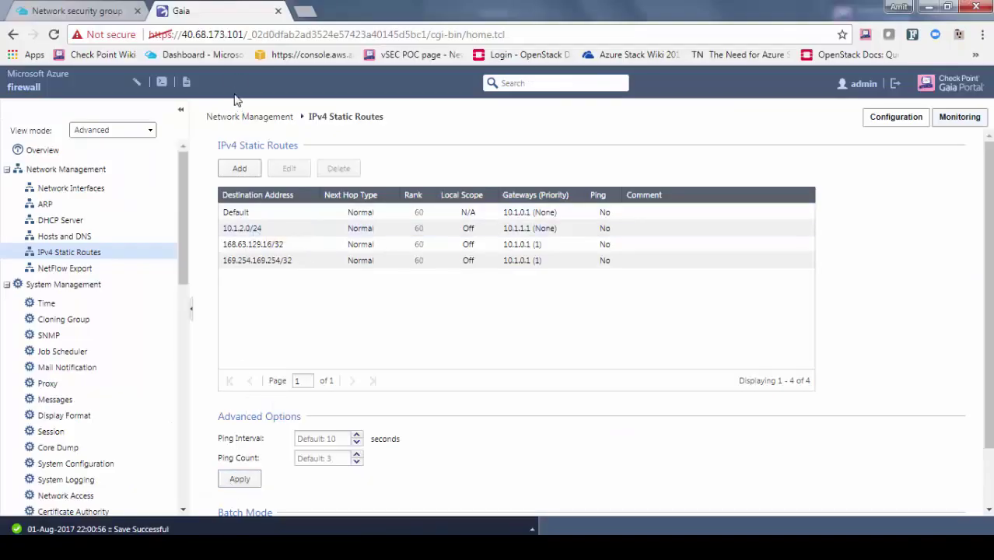
pyautogui.click(304, 11)
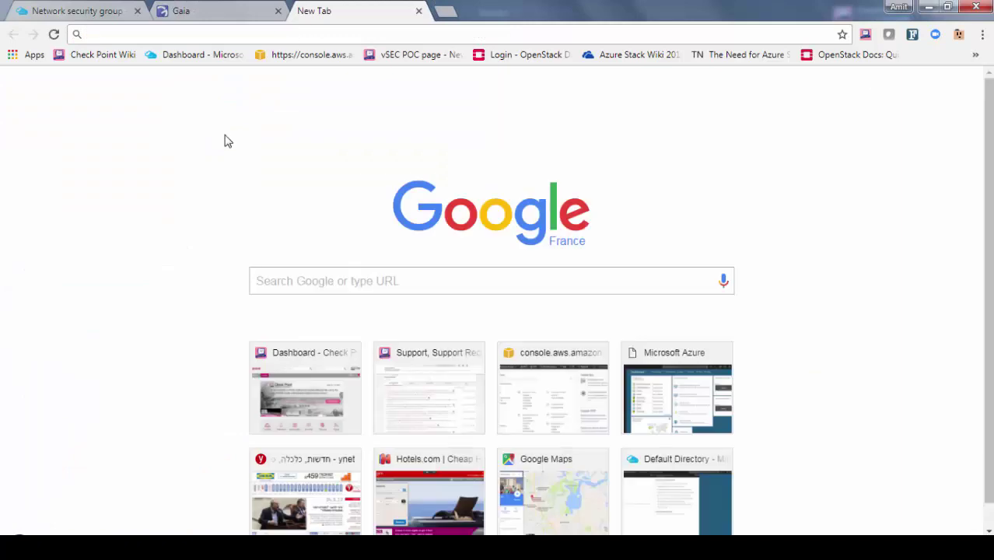
pyautogui.write('http')
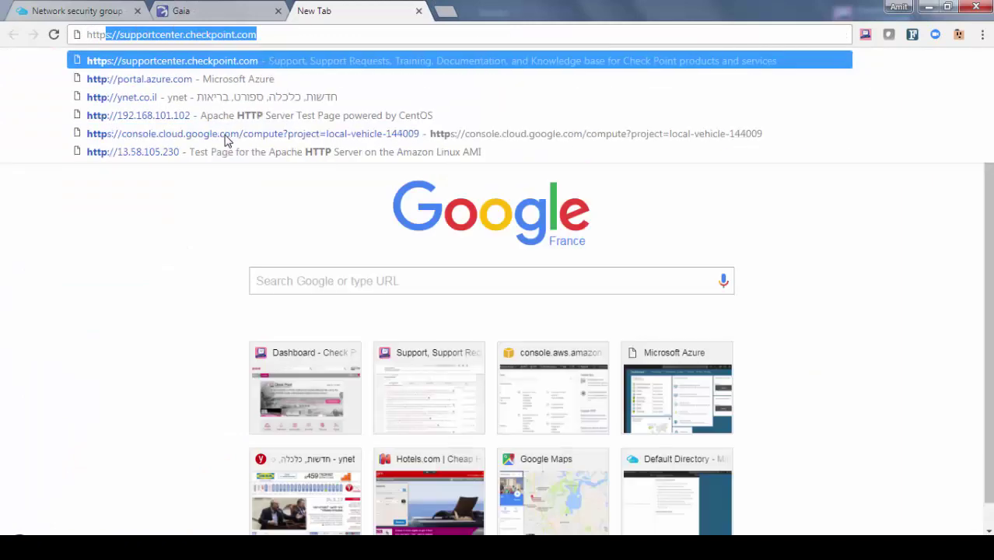
pyautogui.write('://40.68.173.101')
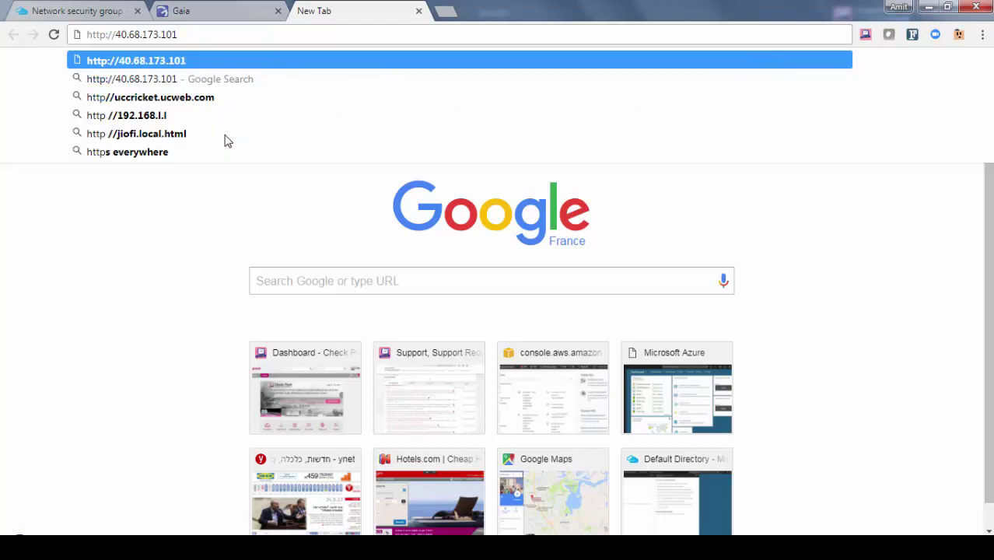
pyautogui.press('Return')
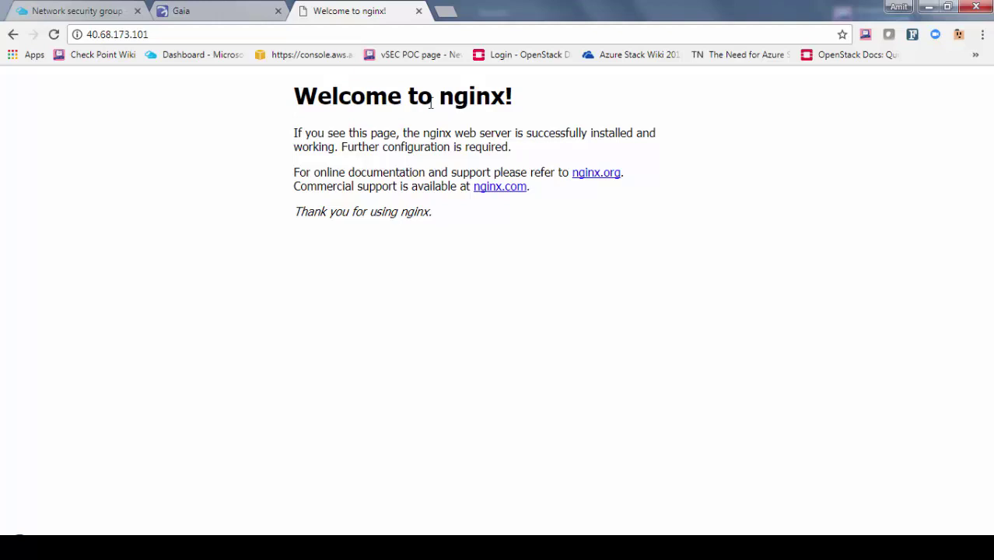
pyautogui.moveTo(440, 95); pyautogui.dragTo(513, 98)
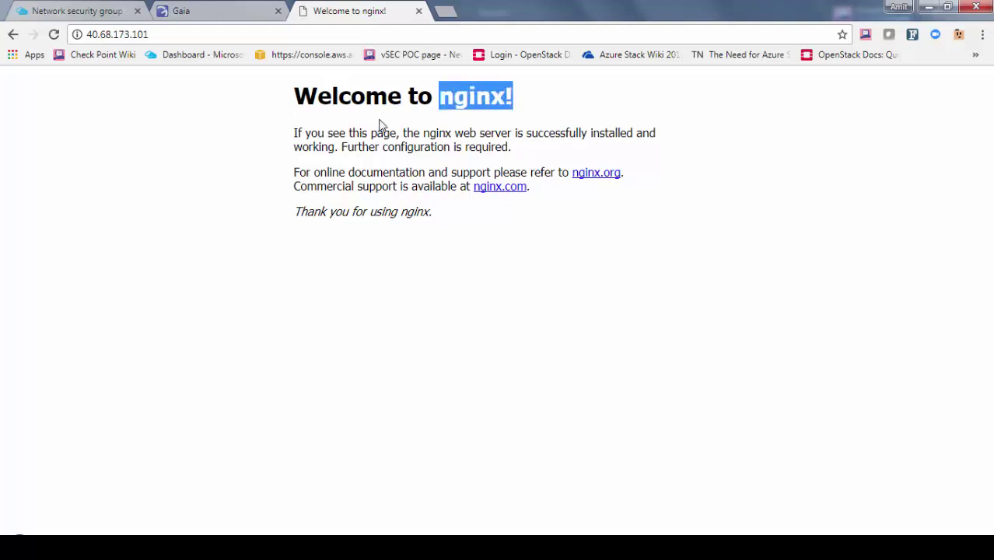
# Filter SmartConsole's Logs & Monitor view on http to see accepted TCP/80 traffic to the firewall
pyautogui.click(313, 548)
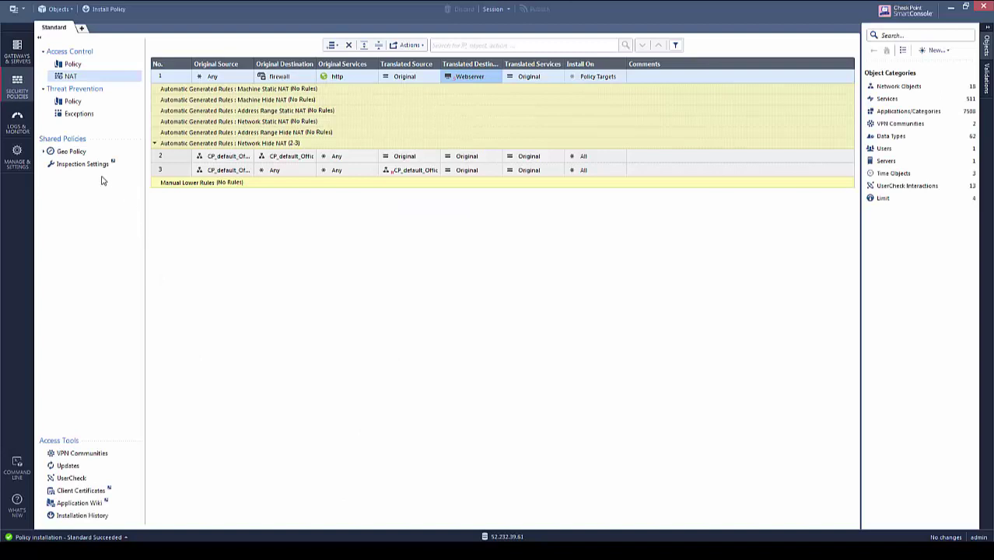
pyautogui.click(16, 123)
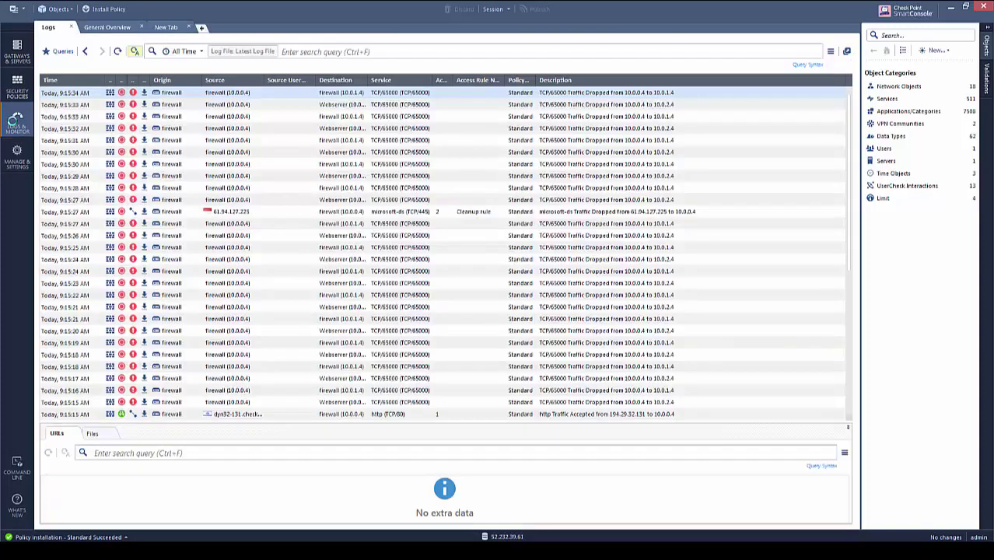
pyautogui.click(354, 53)
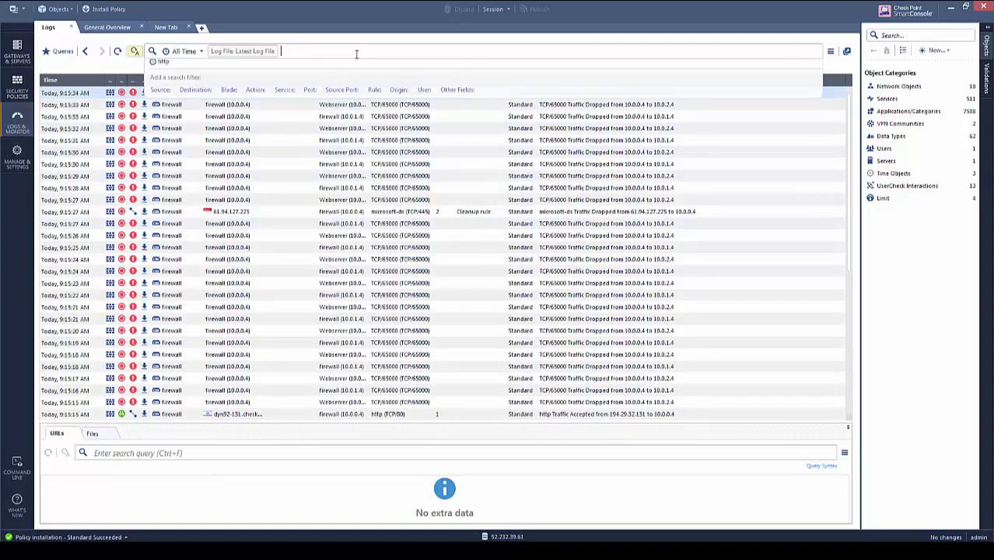
pyautogui.write('http')
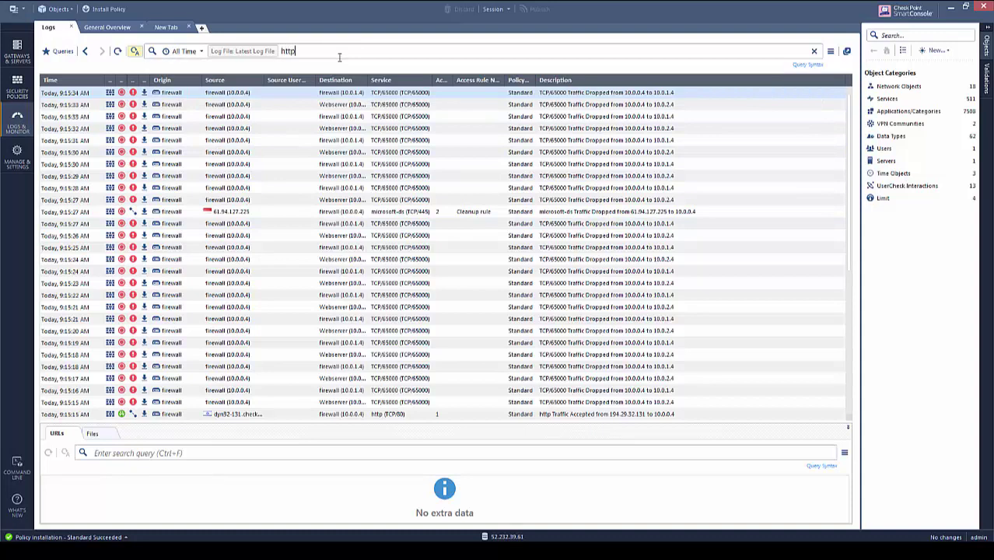
pyautogui.press('Return')
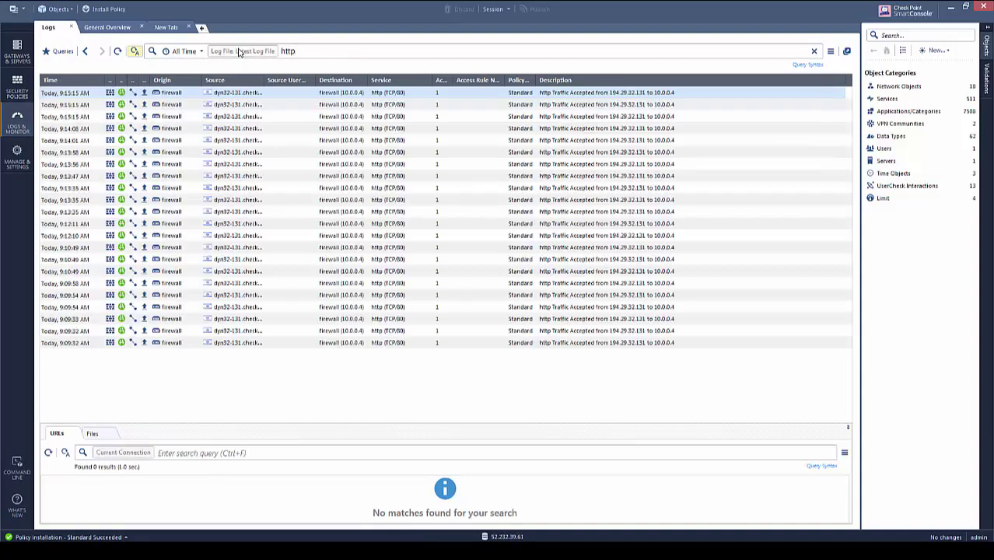
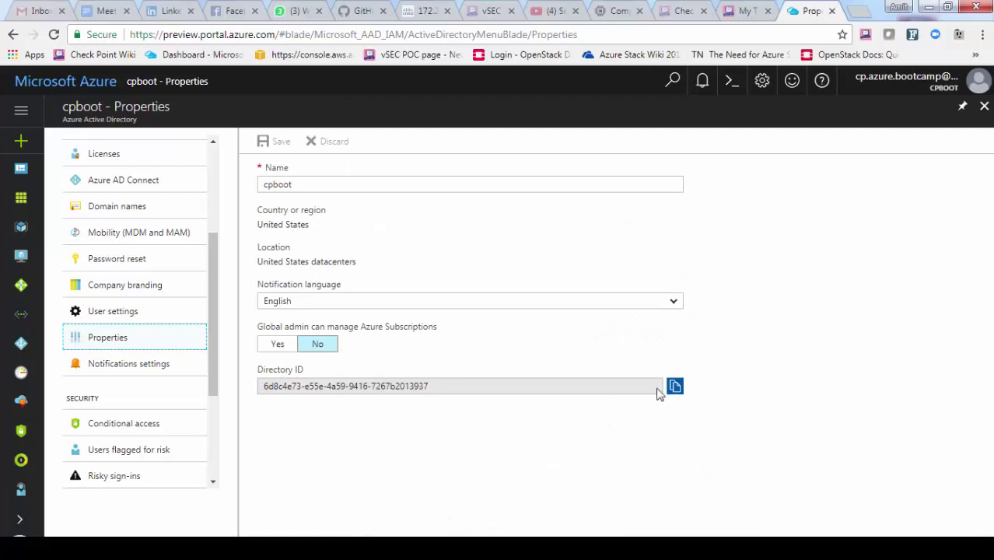
# Copy the Directory ID into Notepad under a 'Directory ID' label
pyautogui.click(674, 386)
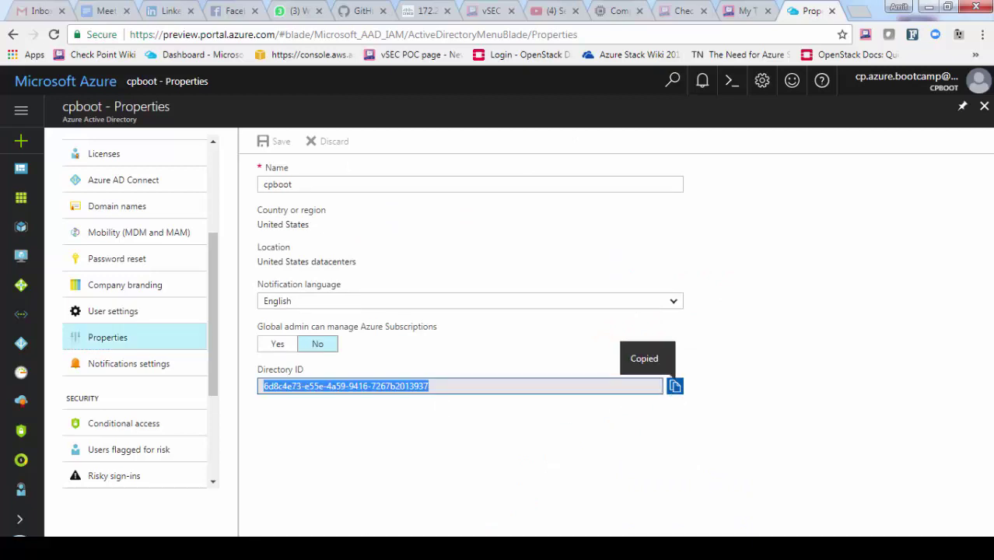
pyautogui.click(336, 549)
pyautogui.write('D')
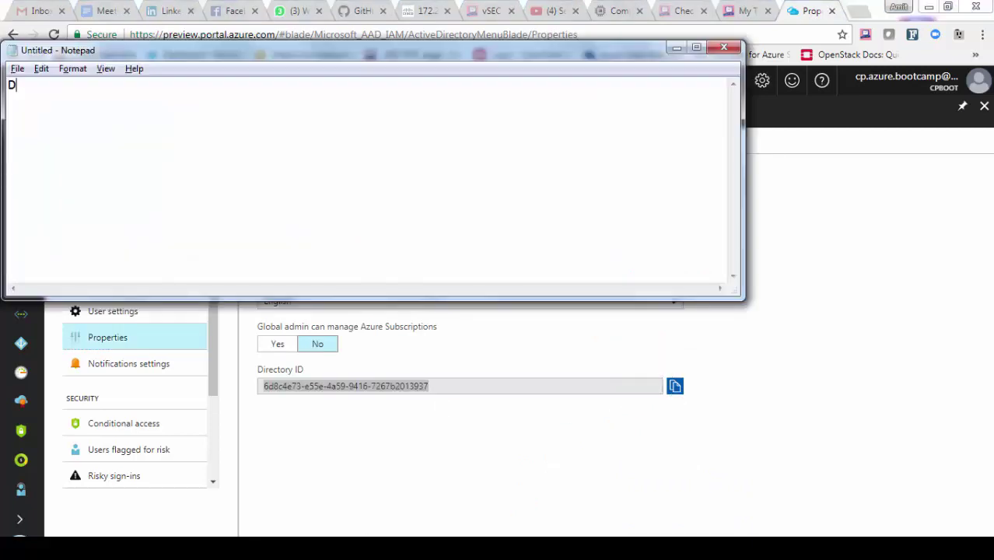
pyautogui.write('irectory ID')
pyautogui.hotkey('ctrl', 'v')
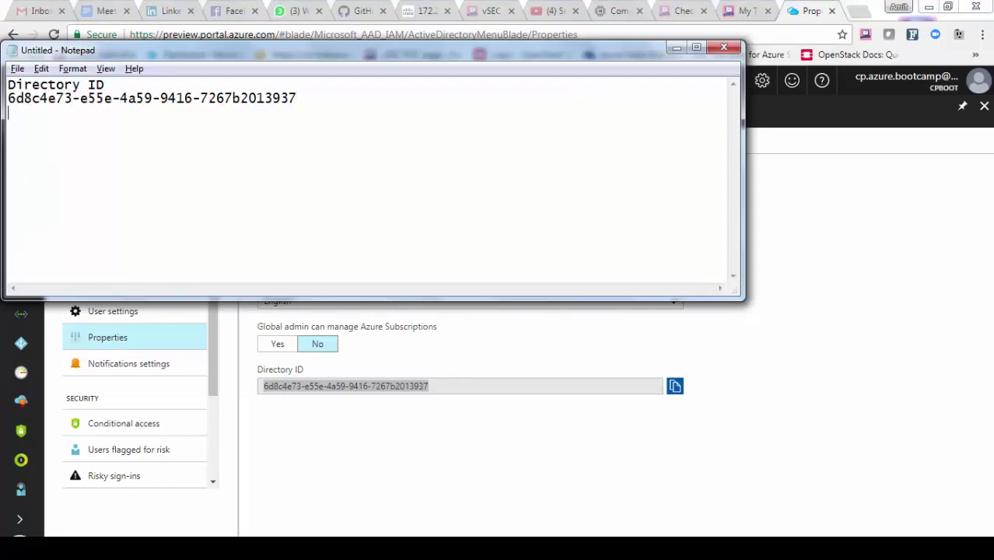
# Return to the portal and open the directory's App registrations page
pyautogui.hotkey('alt', 'Tab')
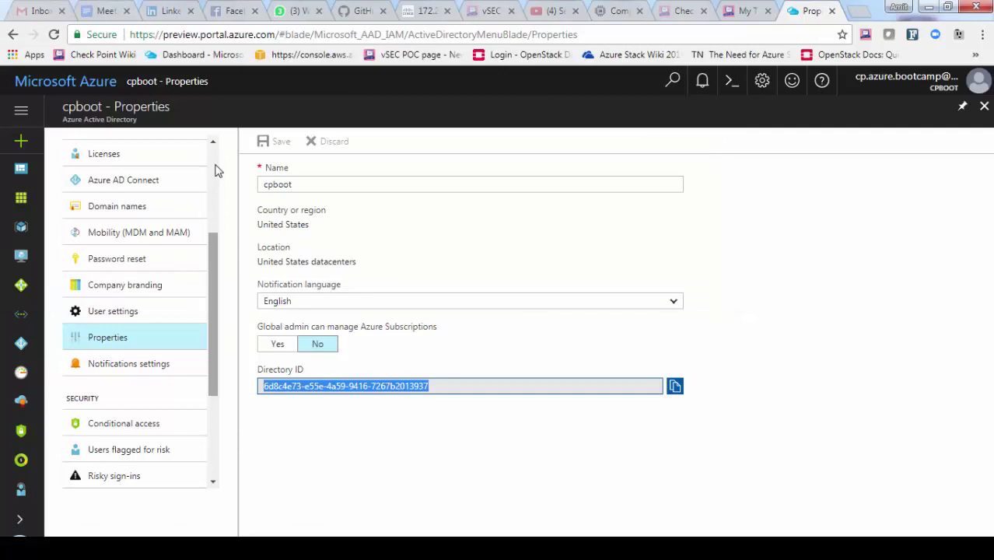
pyautogui.scroll(3, 214, 171)
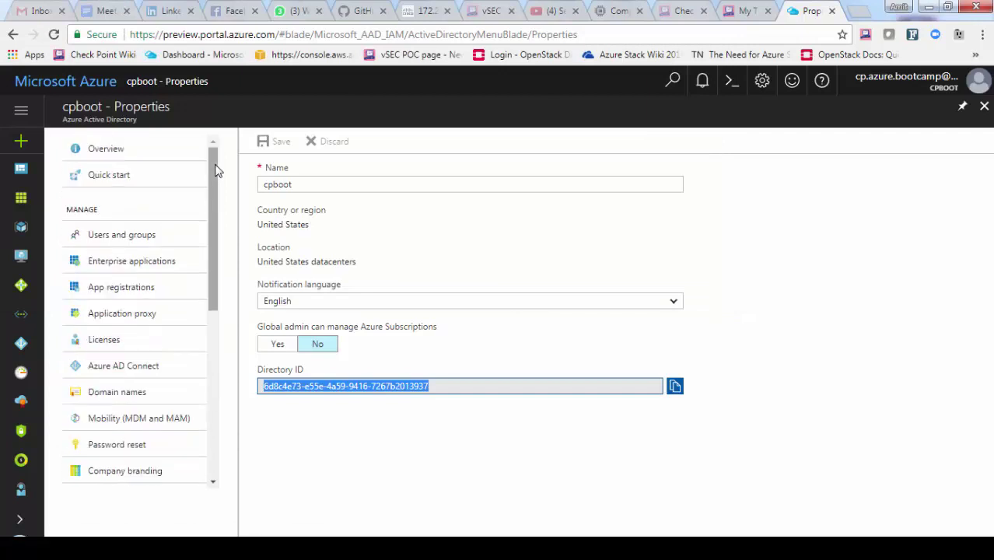
pyautogui.click(117, 294)
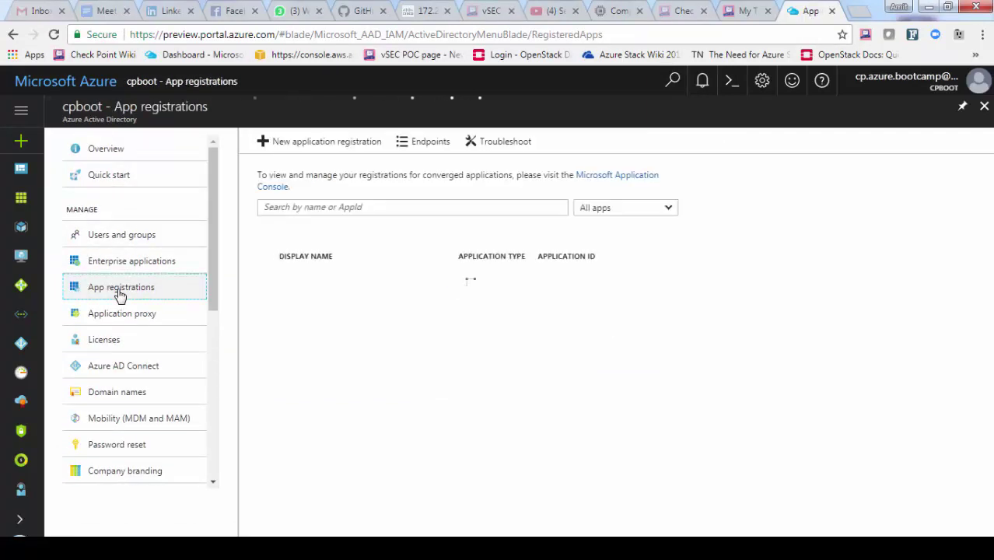
pyautogui.click(314, 145)
pyautogui.click(178, 162)
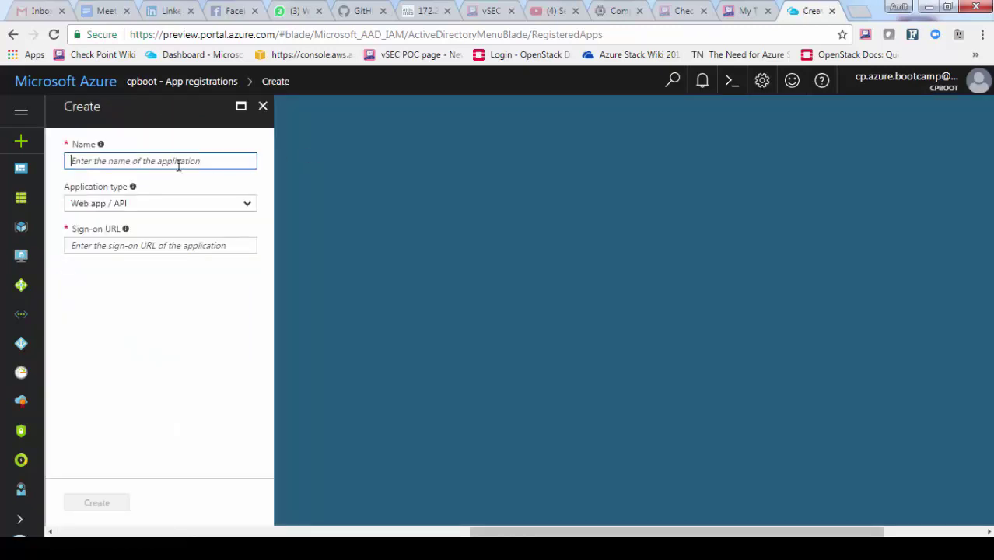
pyautogui.write('CheckPoinmt')
pyautogui.press('BackSpace')
pyautogui.press('BackSpace')
pyautogui.write('t')
pyautogui.press('Tab')
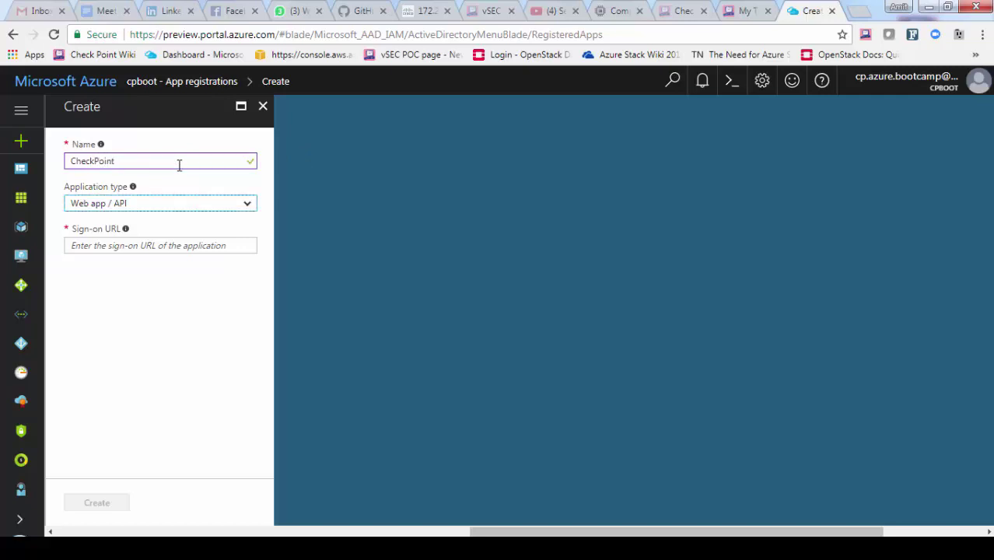
pyautogui.press('Tab')
pyautogui.write('https://')
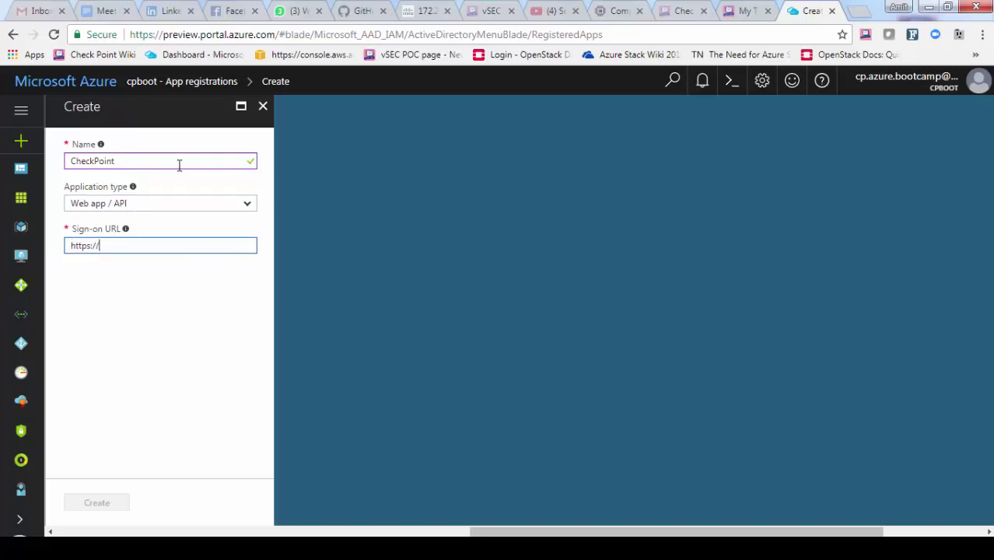
pyautogui.write('localhost/vsec-controller')
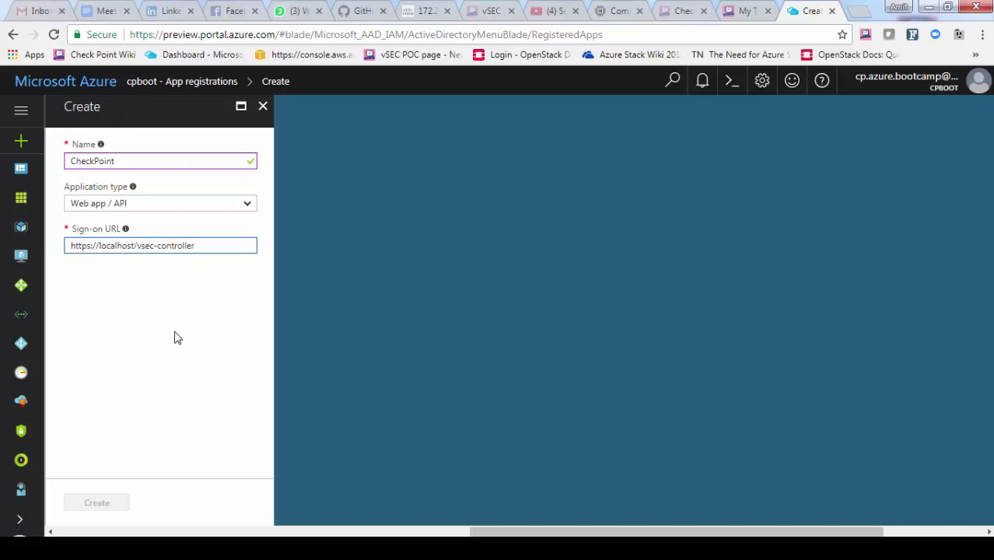
pyautogui.click(93, 506)
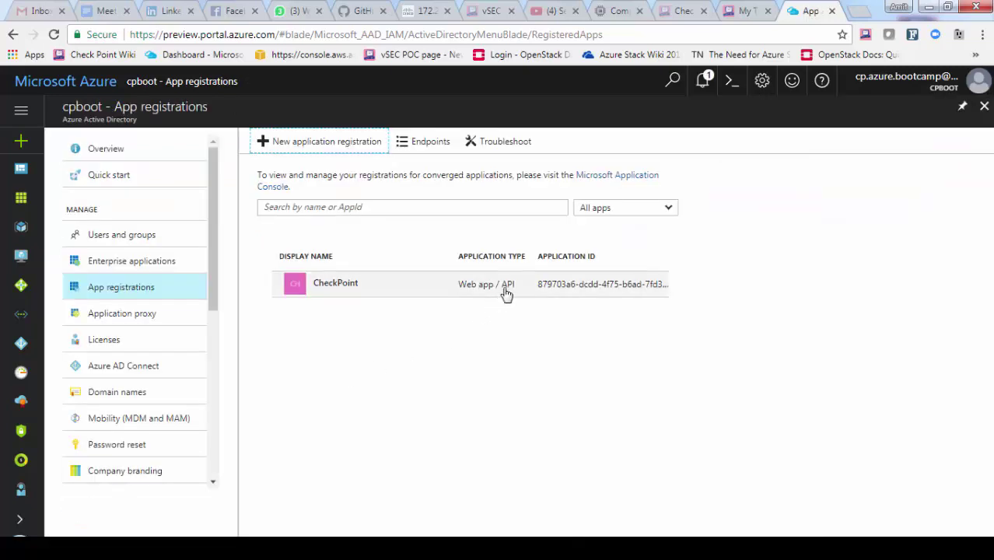
# Record CheckPoint's Application ID in Notepad under 'Application ID', then open its Keys page
pyautogui.click(338, 295)
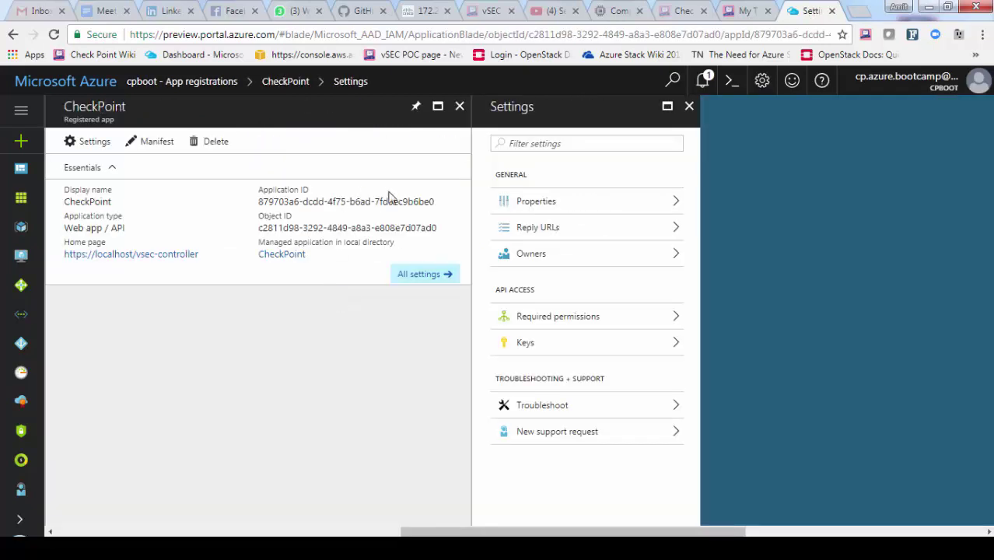
pyautogui.click(434, 203)
pyautogui.click(294, 545)
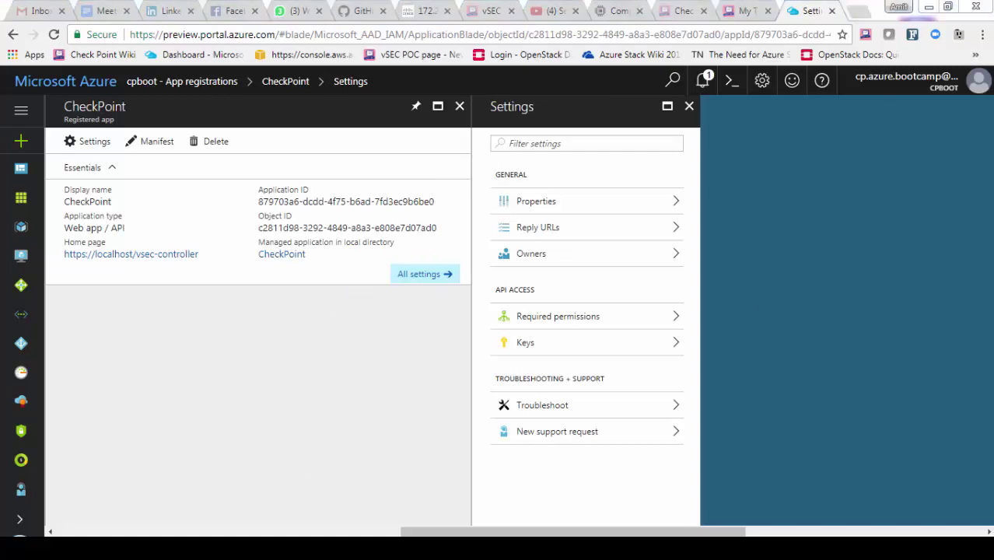
pyautogui.write('Applic')
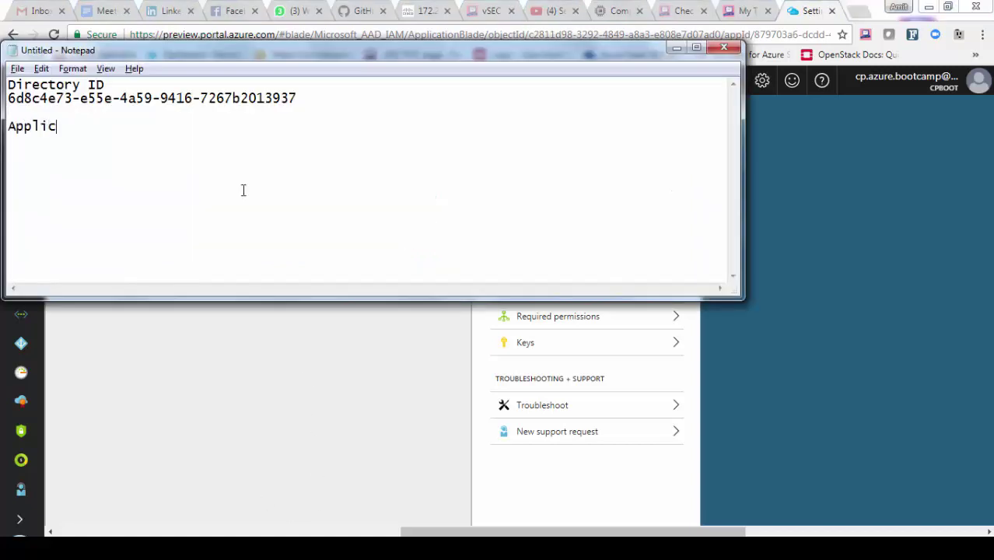
pyautogui.write('ation ID')
pyautogui.click(215, 354)
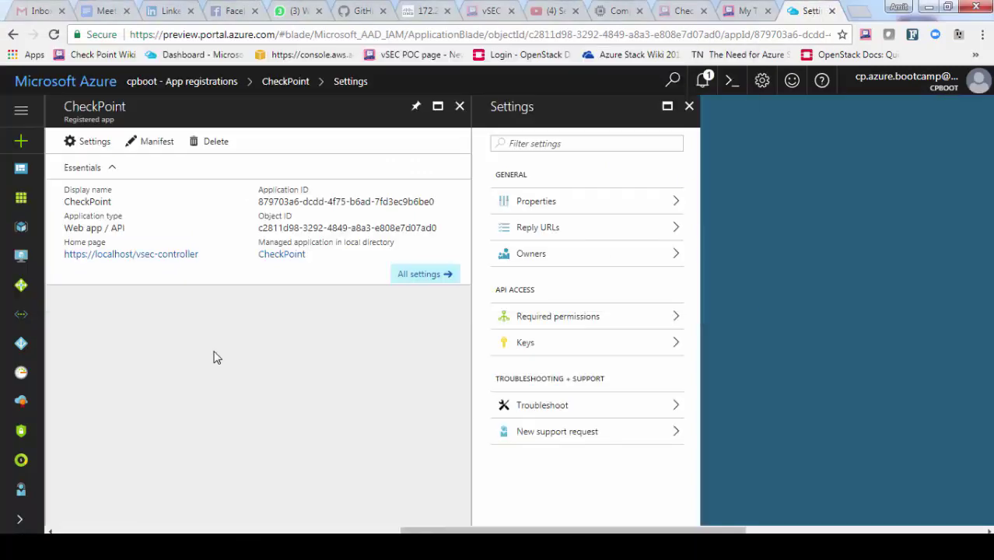
pyautogui.click(540, 350)
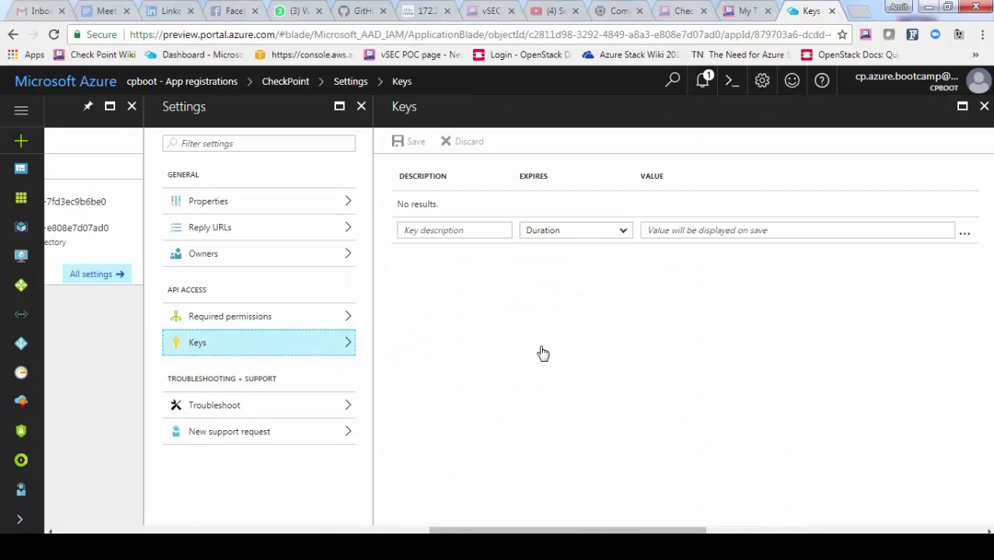
# Save a new key 'vsec-controller' for CheckPoint, set to never expire
pyautogui.click(450, 234)
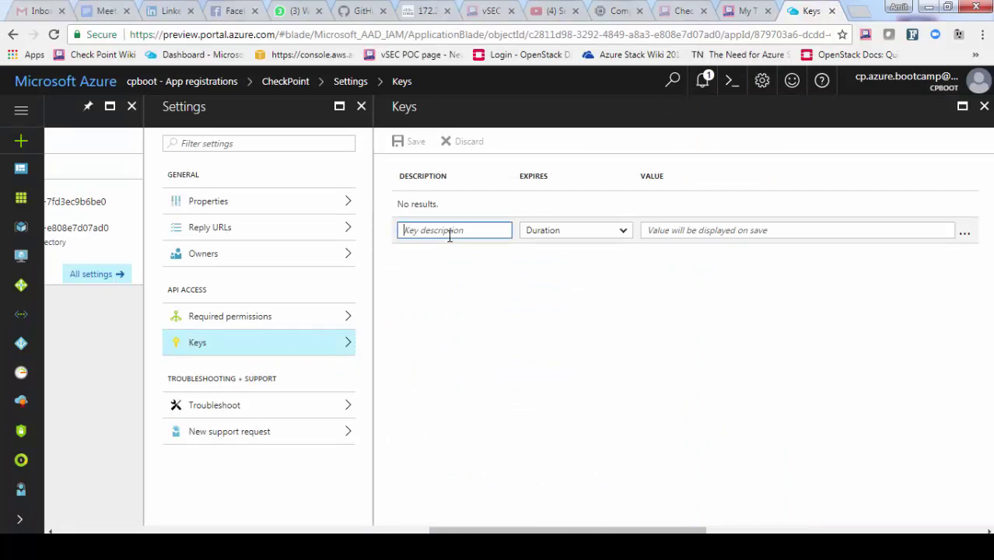
pyautogui.write('vsec-controller')
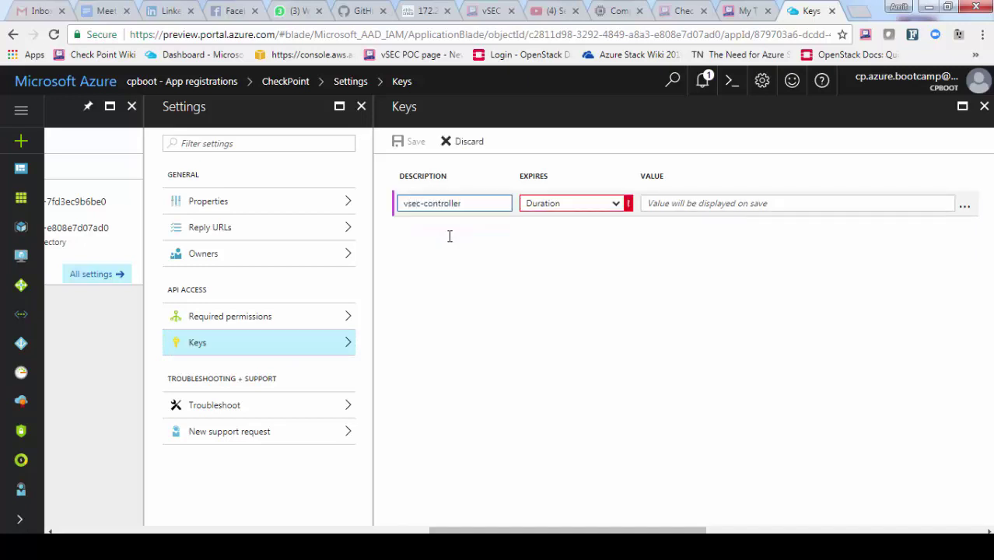
pyautogui.click(607, 206)
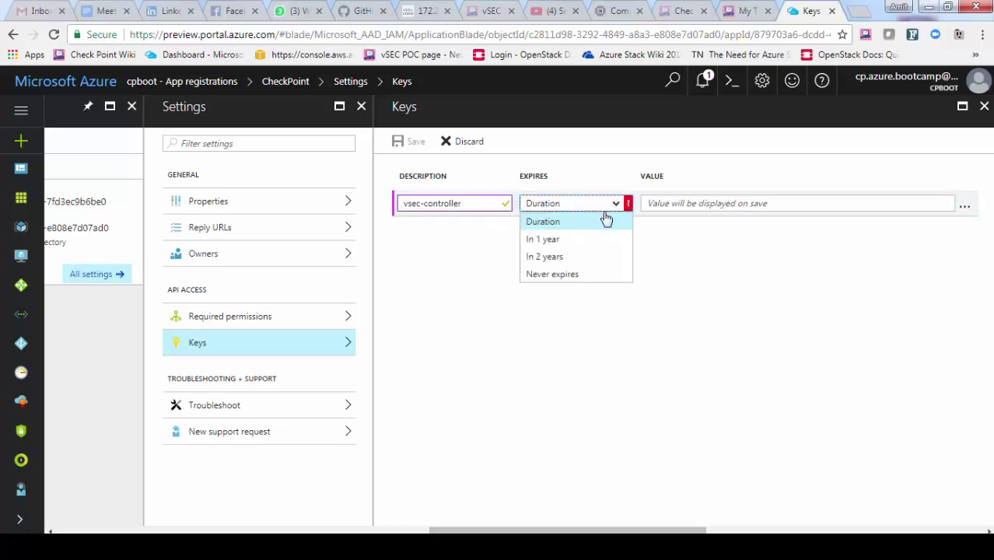
pyautogui.click(562, 274)
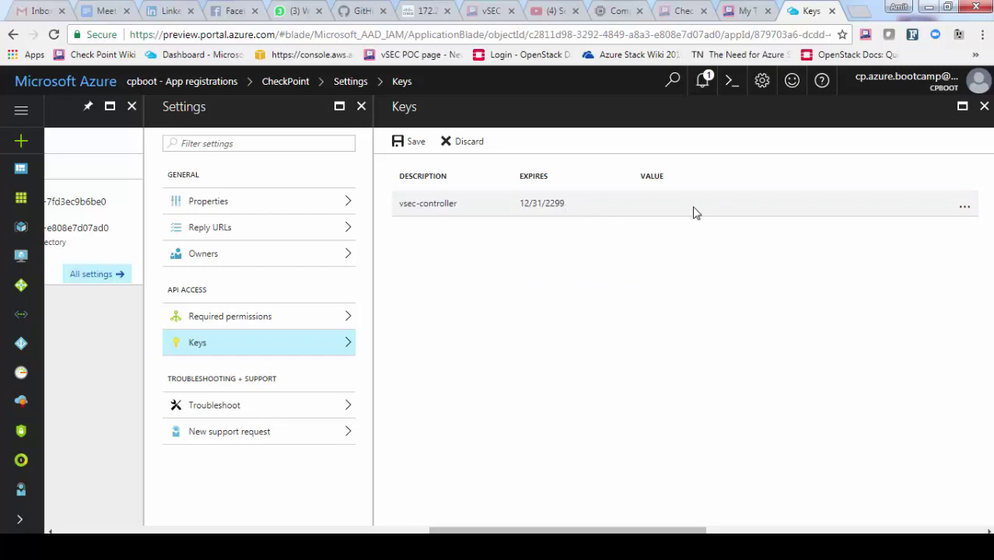
pyautogui.click(410, 147)
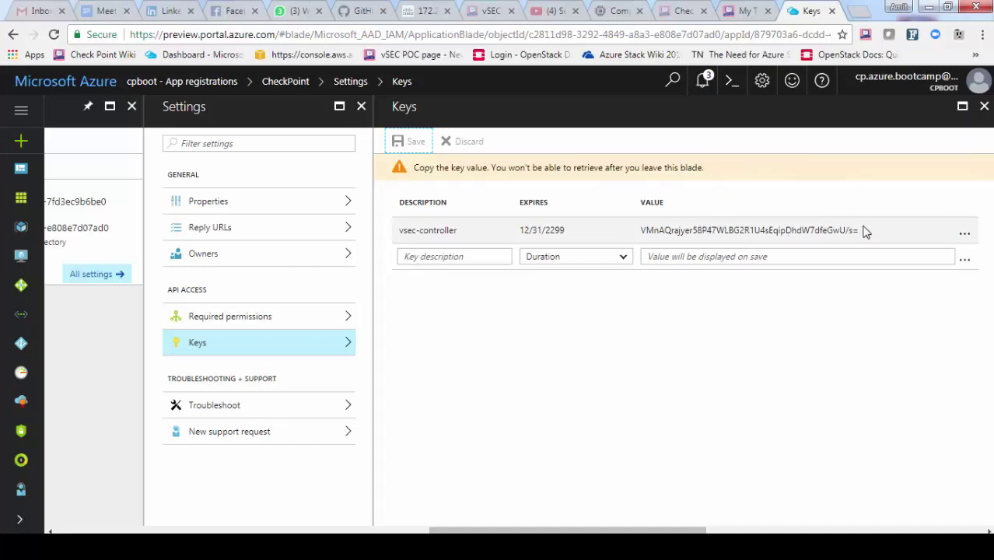
# Record the generated key value in Notepad under 'Secret Key'
pyautogui.moveTo(858, 230); pyautogui.dragTo(641, 239)
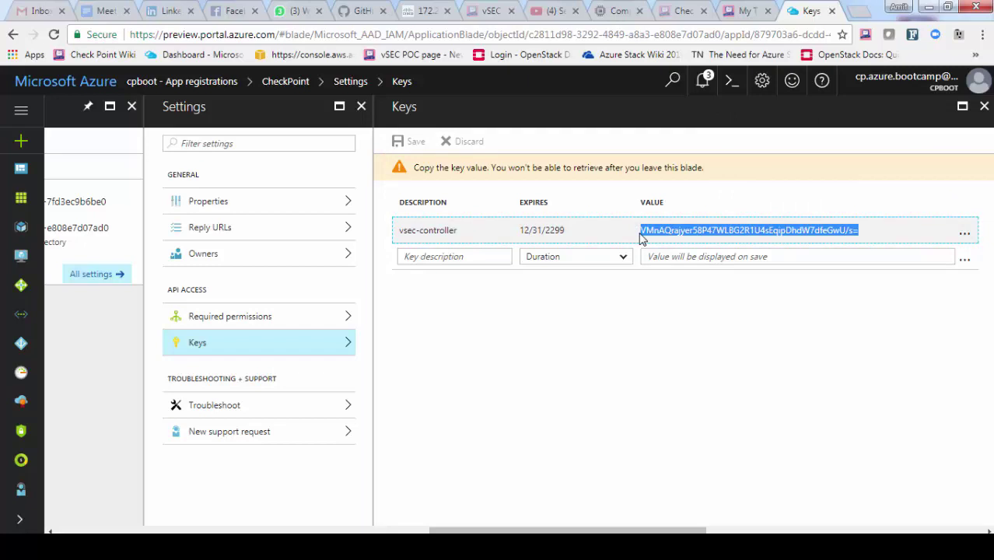
pyautogui.hotkey('alt', 'Tab')
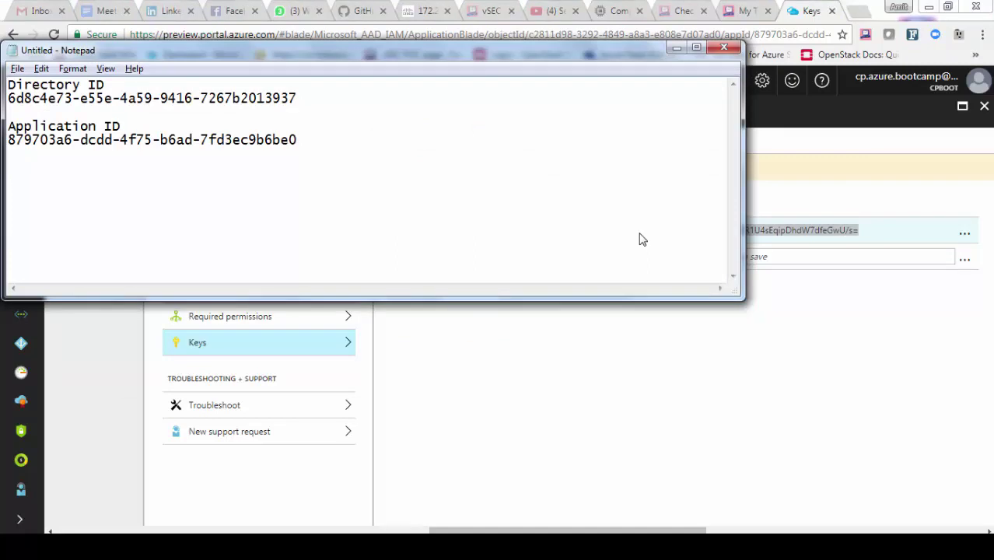
pyautogui.write('Secret Key')
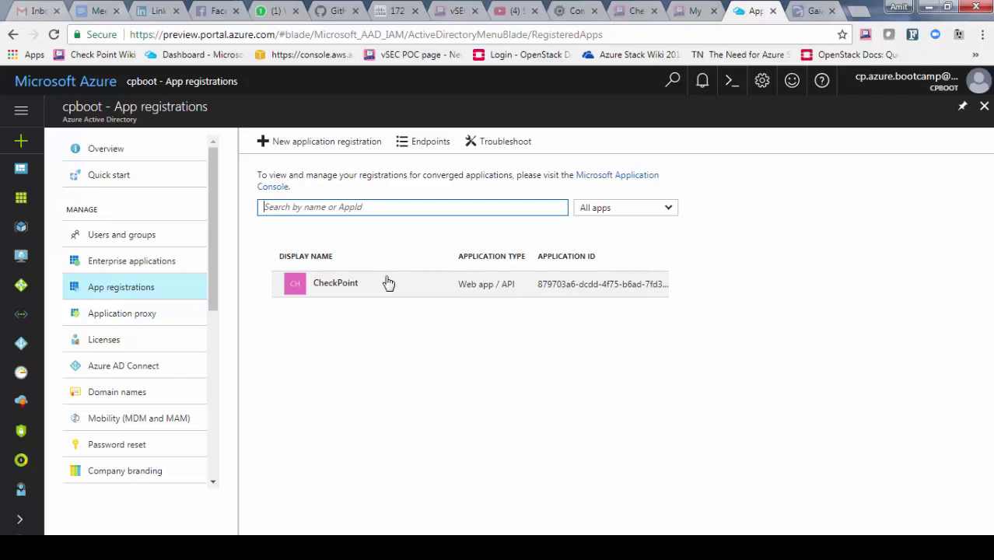
# In my-rg's Access control (IAM), assign the Reader role to the CheckPoint app and save
pyautogui.click(21, 228)
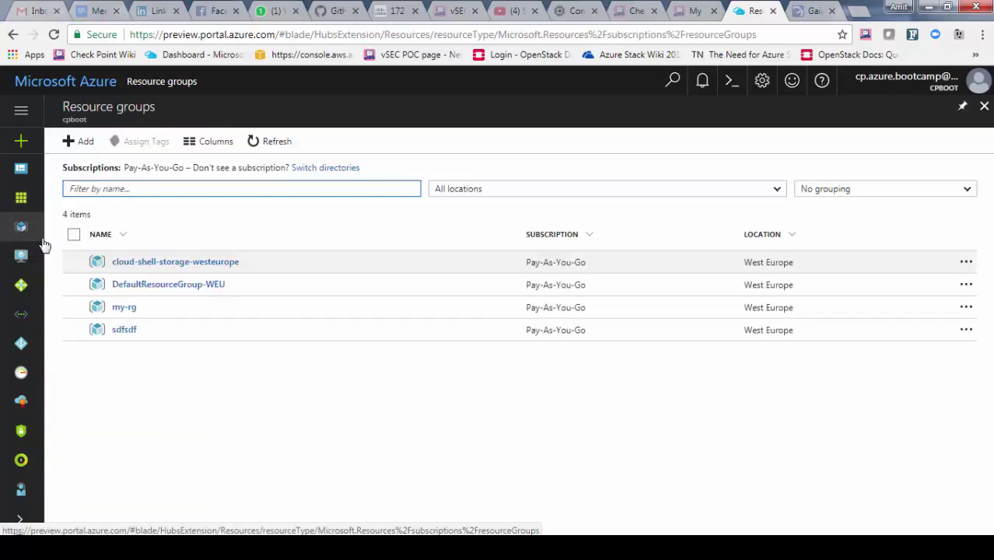
pyautogui.click(124, 308)
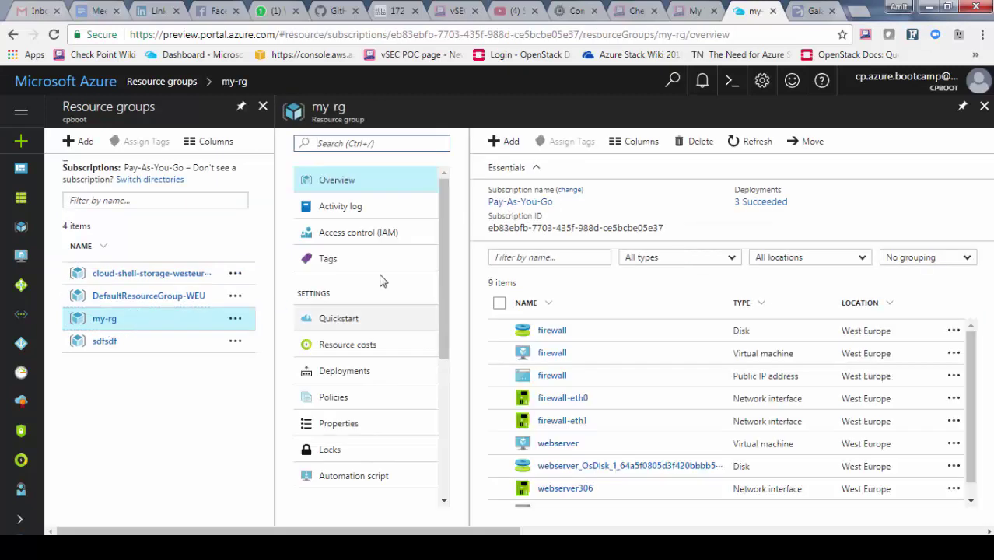
pyautogui.click(339, 242)
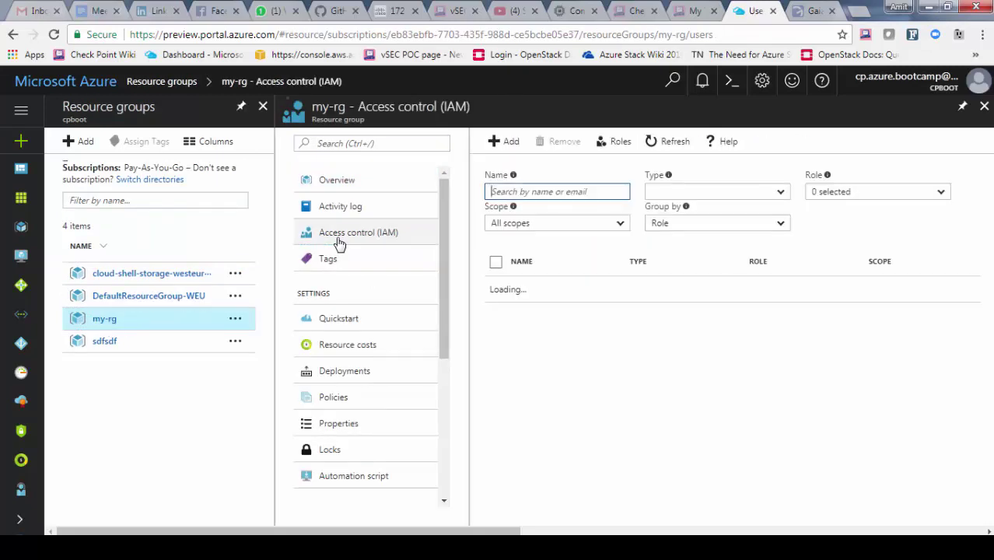
pyautogui.click(507, 142)
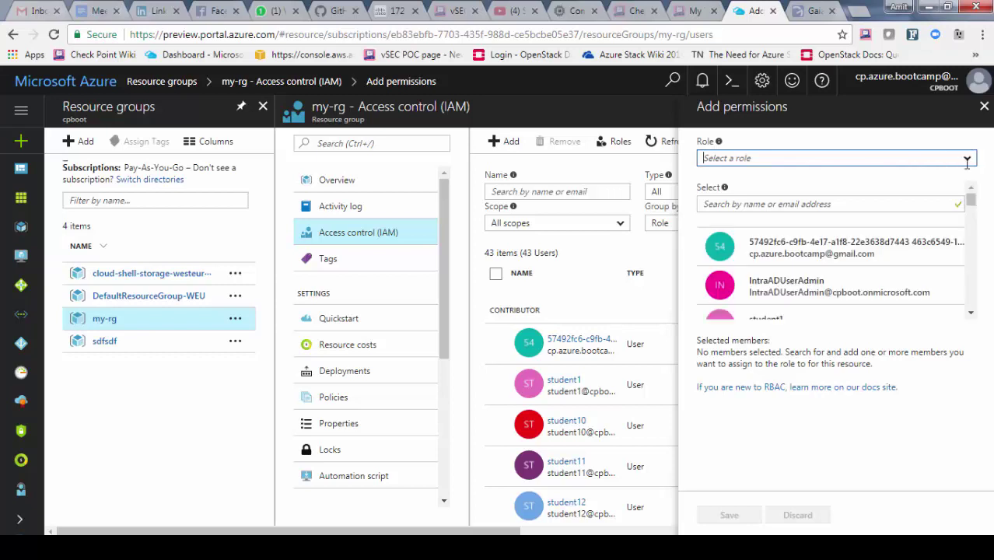
pyautogui.click(965, 160)
pyautogui.click(716, 217)
pyautogui.click(733, 203)
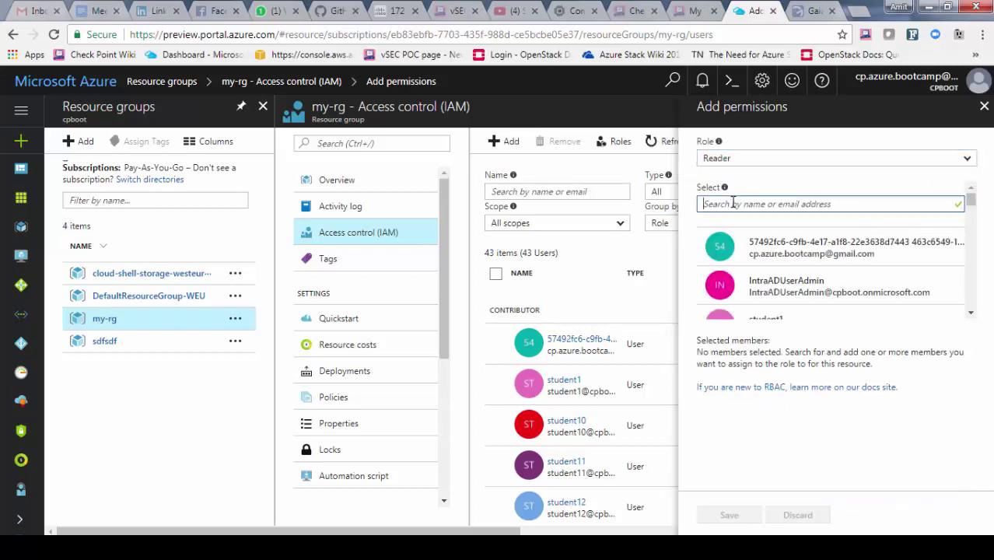
pyautogui.write('check')
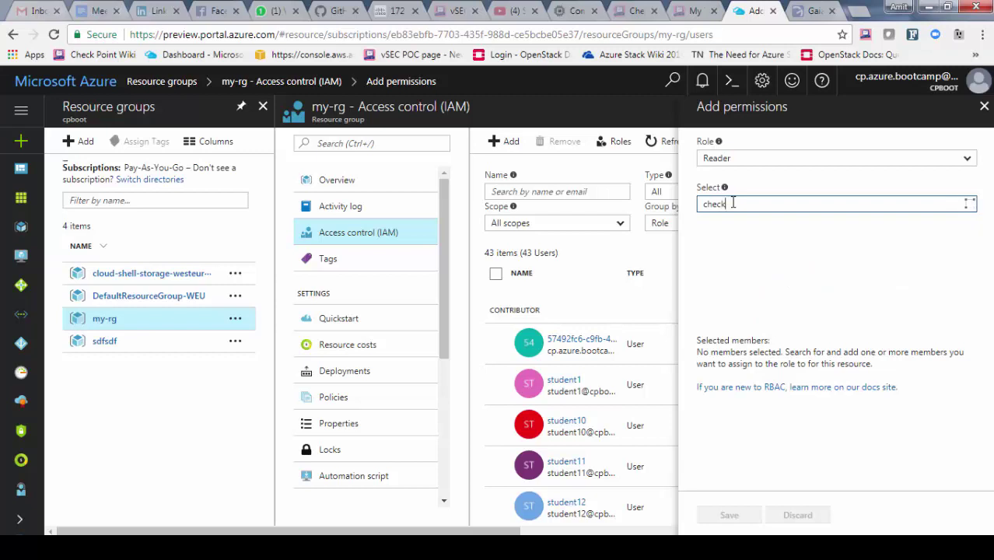
pyautogui.click(753, 251)
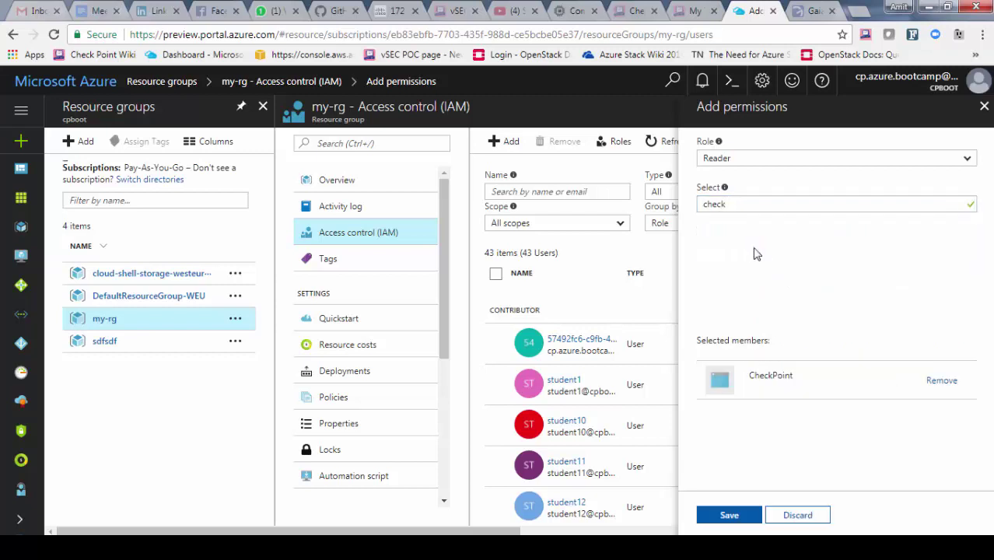
pyautogui.click(727, 513)
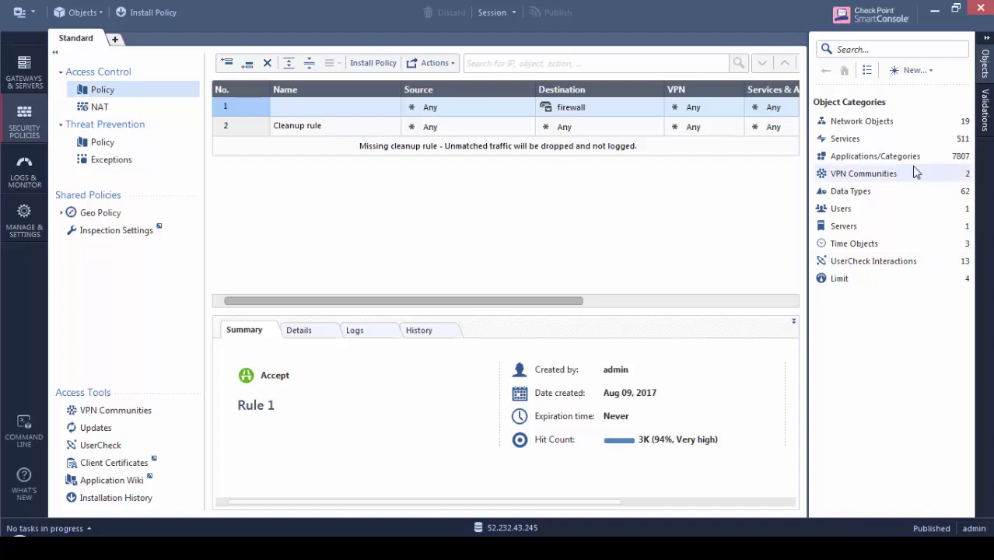
# Create a new Data Center Azure server object named azure-controller
pyautogui.click(929, 70)
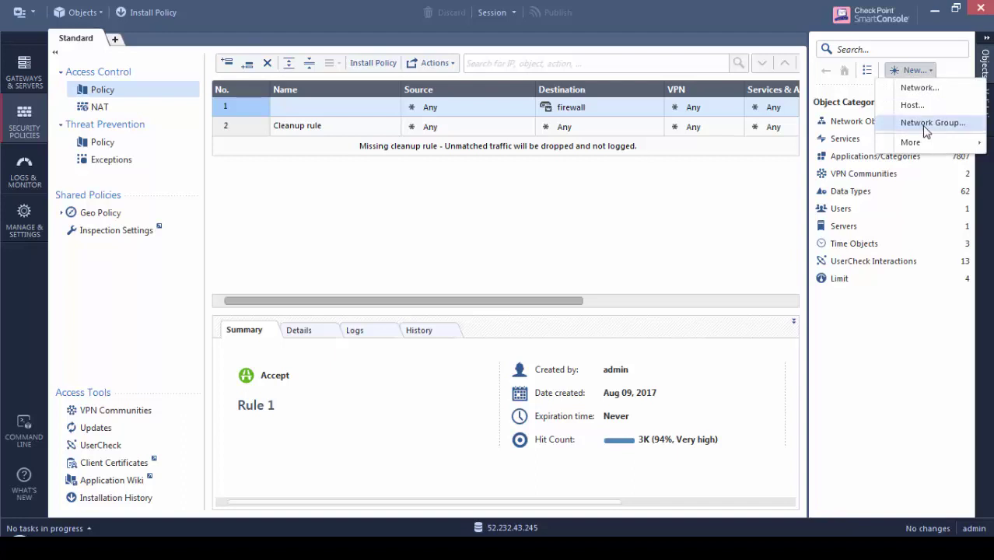
pyautogui.moveTo(915, 144)
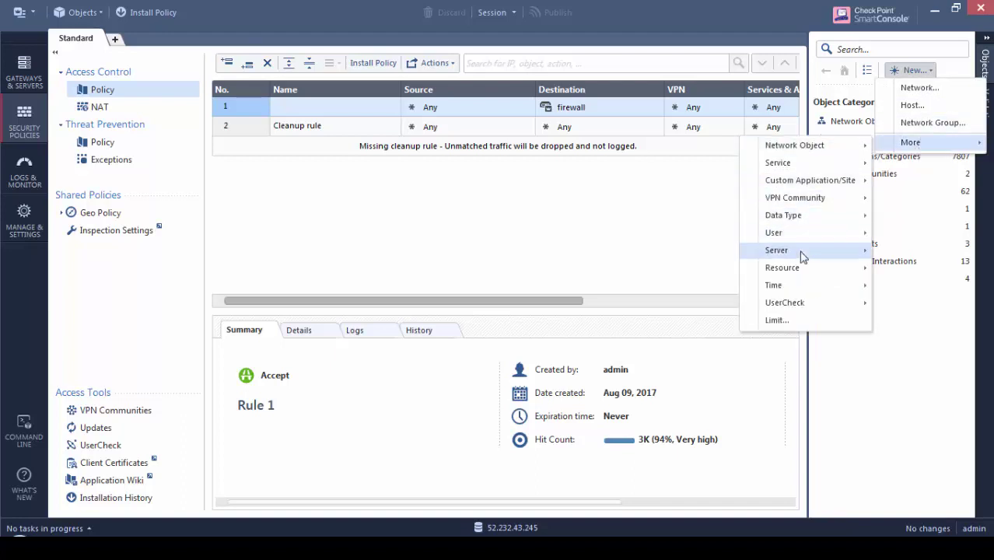
pyautogui.moveTo(801, 255)
pyautogui.moveTo(695, 261)
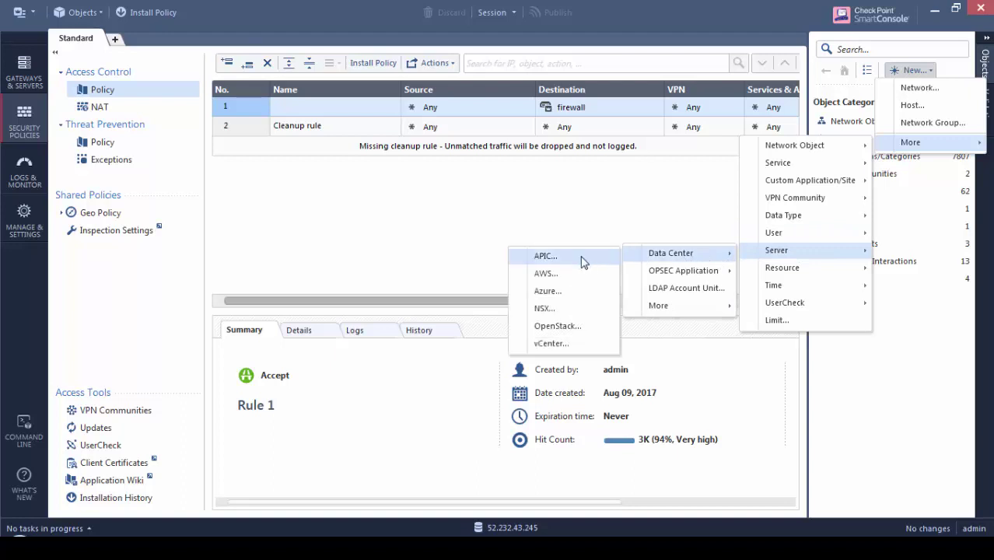
pyautogui.click(576, 300)
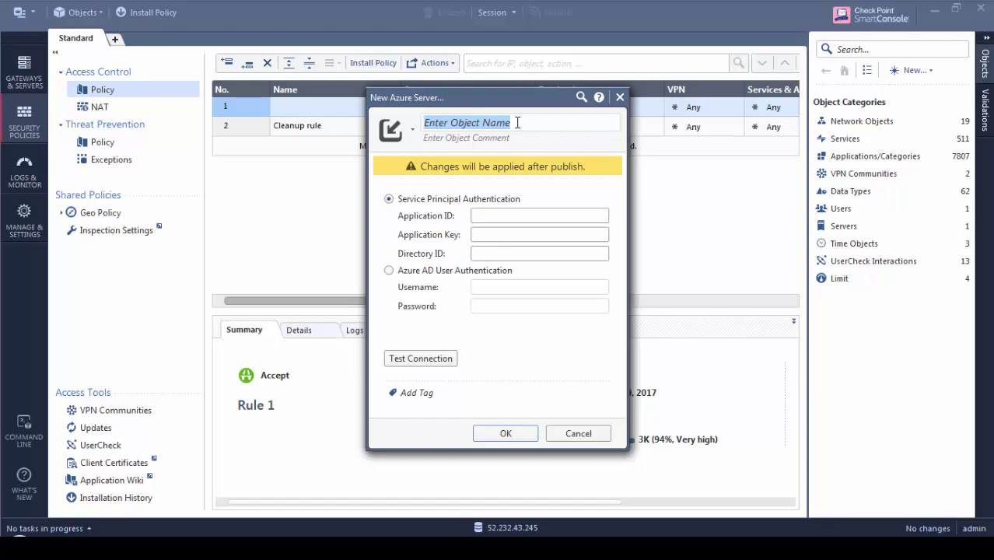
pyautogui.write('azure-cont')
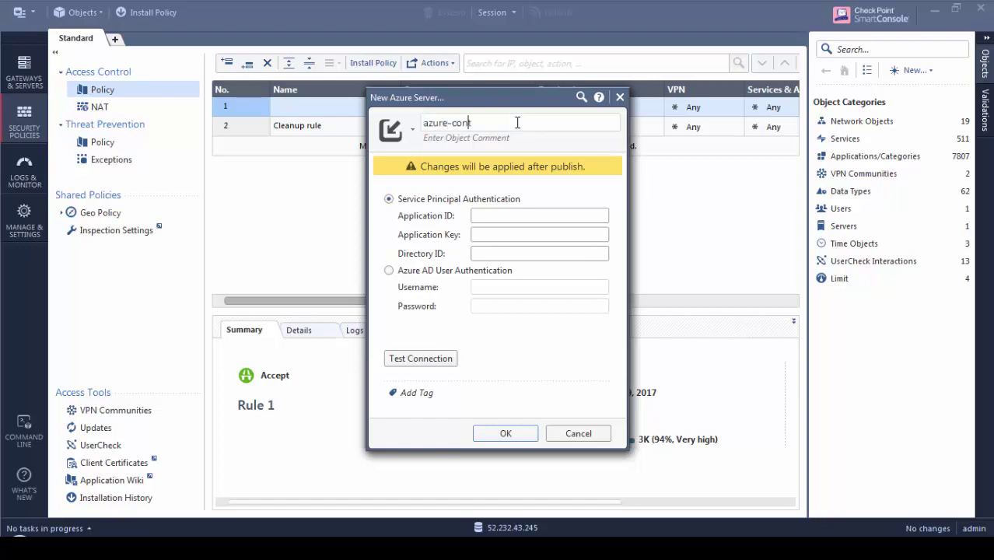
pyautogui.write('roller')
pyautogui.click(482, 216)
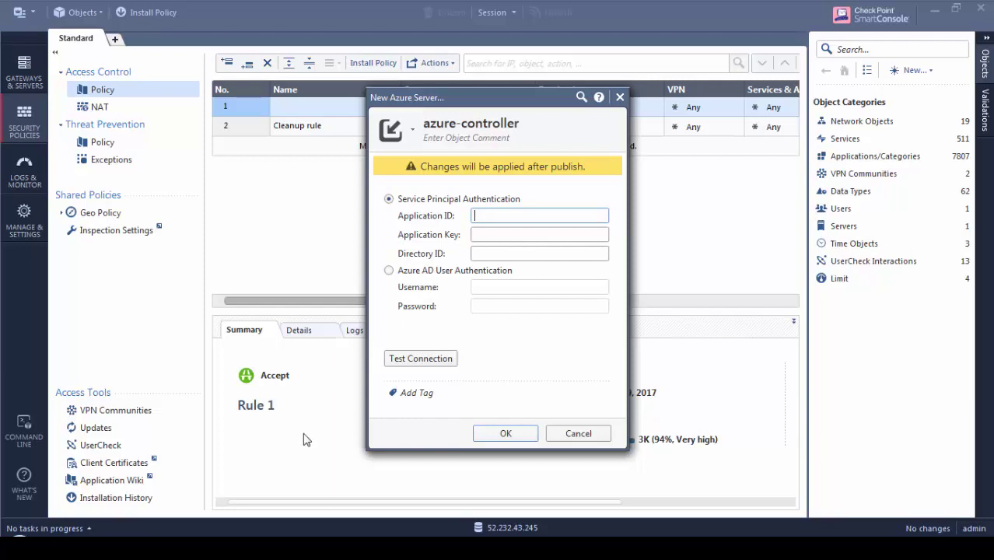
# Paste the Application ID from Notepad into the azure-controller object
pyautogui.hotkey('alt', 'Tab')
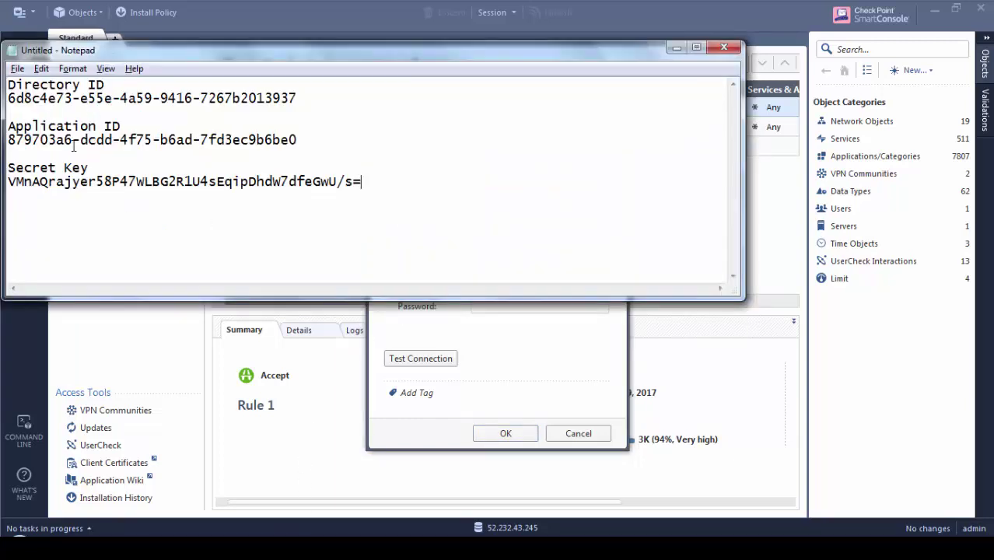
pyautogui.moveTo(297, 140); pyautogui.dragTo(7, 140)
pyautogui.hotkey('ctrl', 'c')
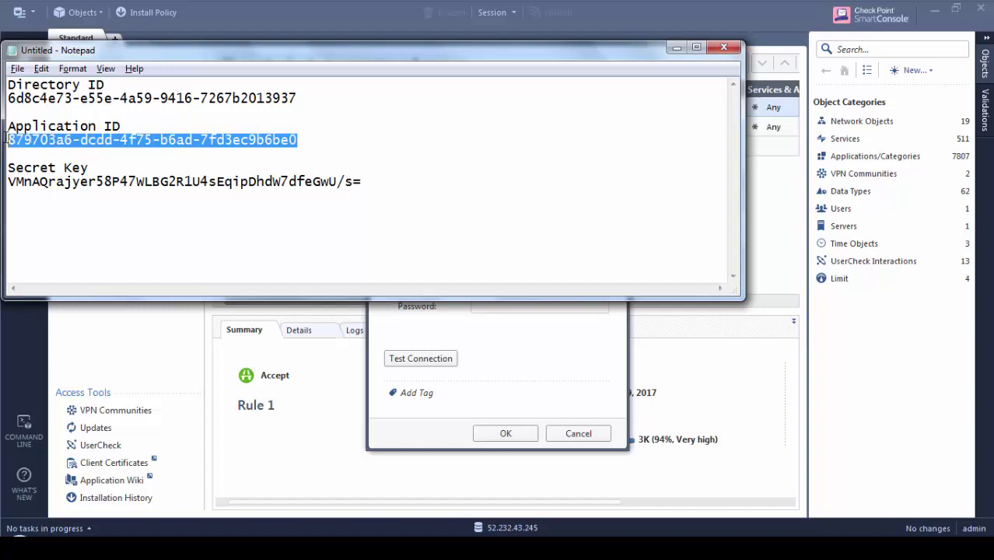
pyautogui.hotkey('alt', 'Tab')
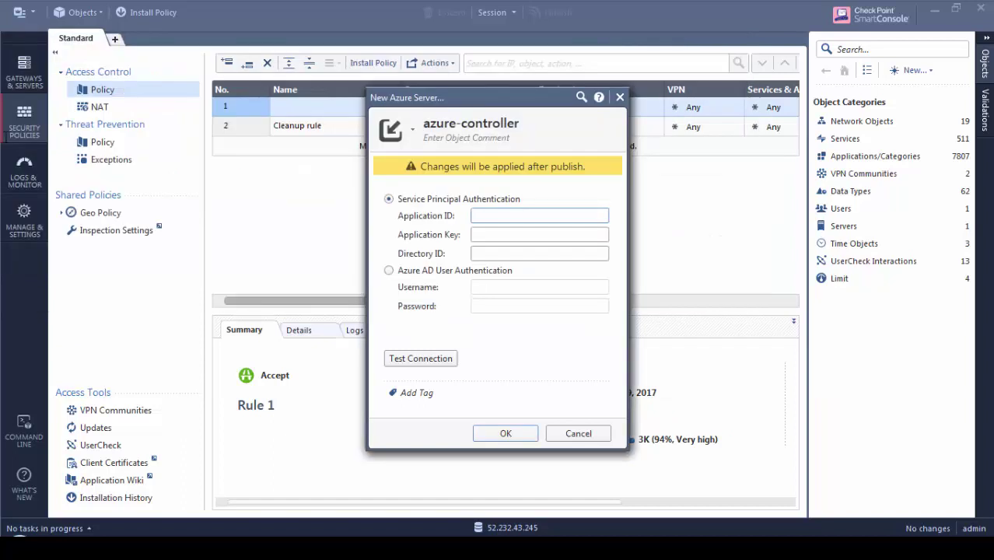
pyautogui.hotkey('ctrl', 'v')
pyautogui.click(539, 235)
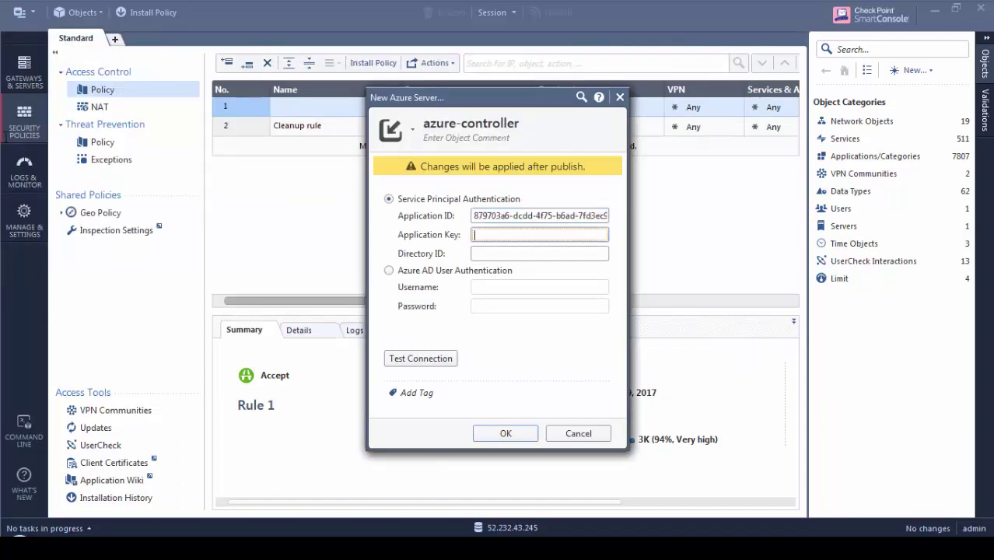
# Paste the secret key as Application Key and the Directory ID from Notepad
pyautogui.hotkey('alt', 'Tab')
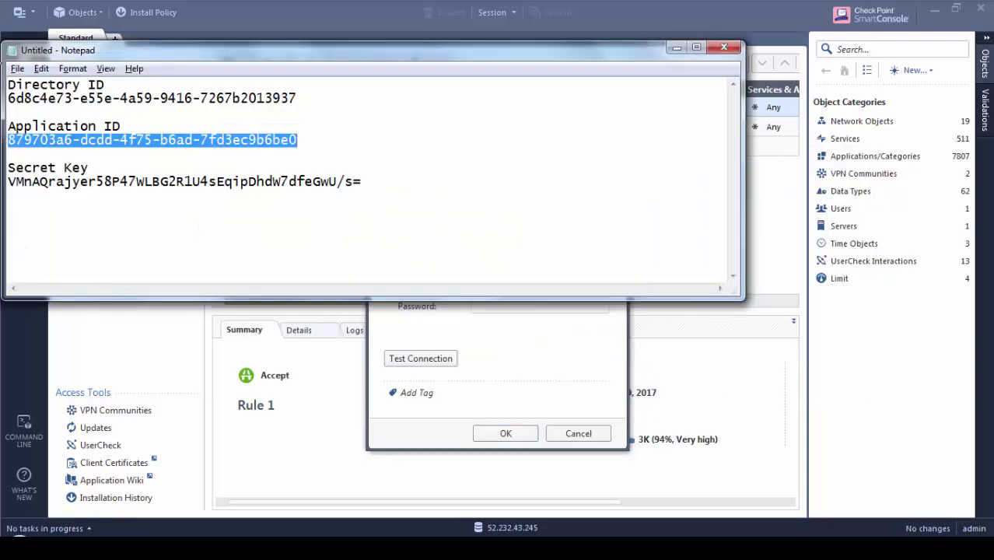
pyautogui.moveTo(10, 183); pyautogui.dragTo(361, 181)
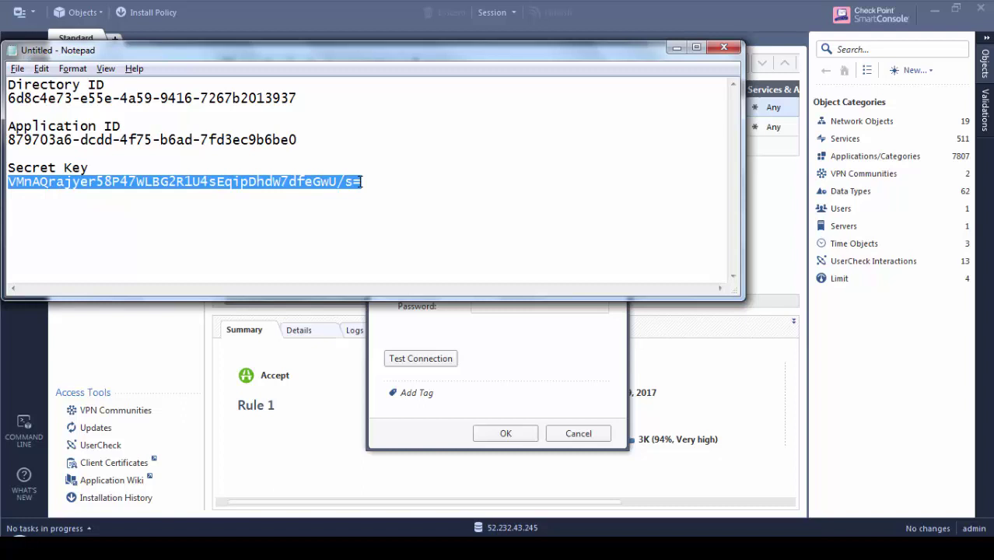
pyautogui.hotkey('alt', 'Tab')
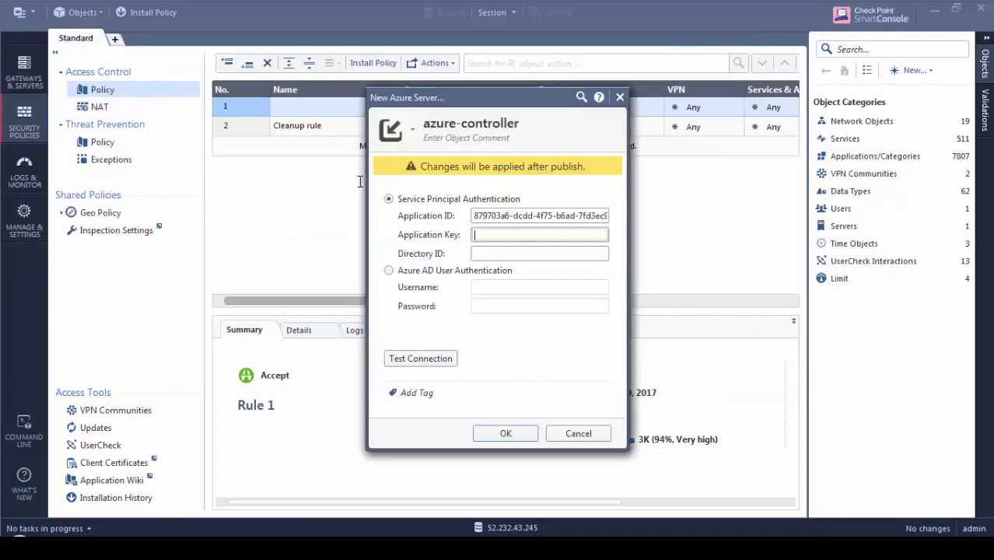
pyautogui.hotkey('ctrl', 'v')
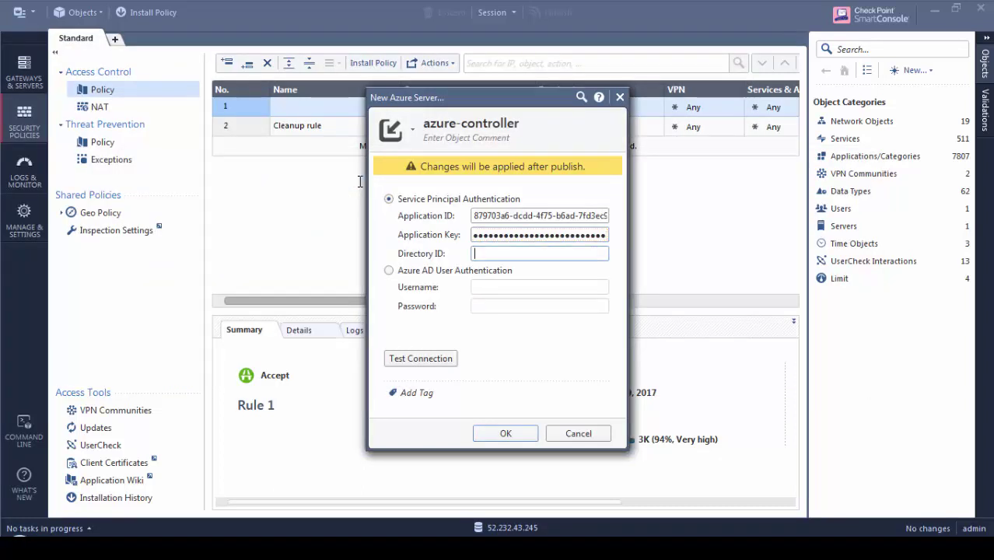
pyautogui.hotkey('alt', 'Tab')
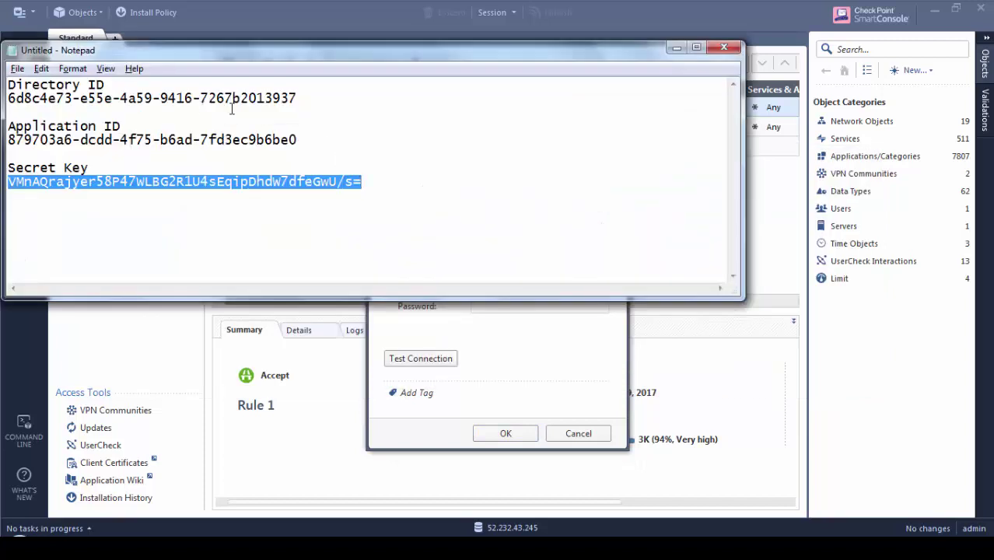
pyautogui.moveTo(297, 98); pyautogui.dragTo(8, 99)
pyautogui.hotkey('ctrl', 'c')
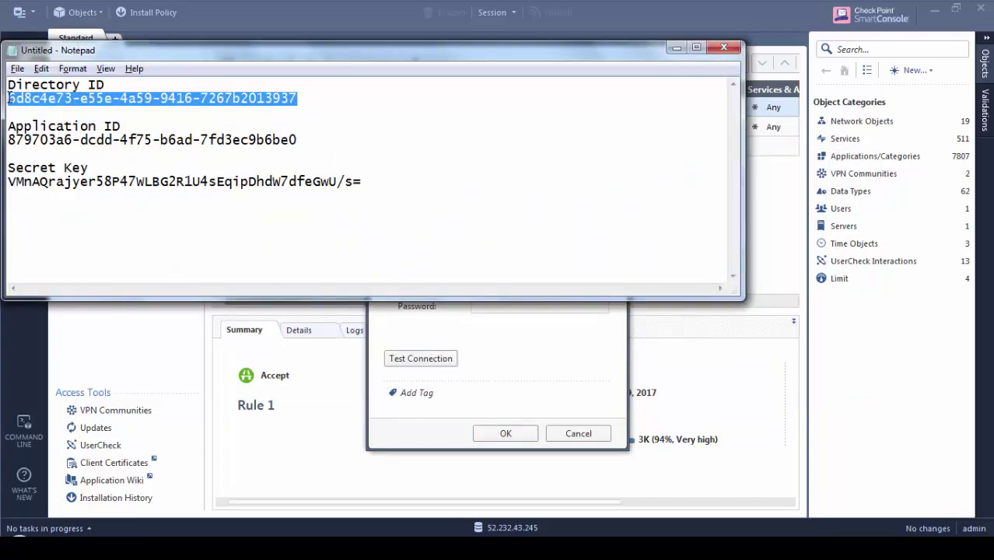
pyautogui.hotkey('alt', 'Tab')
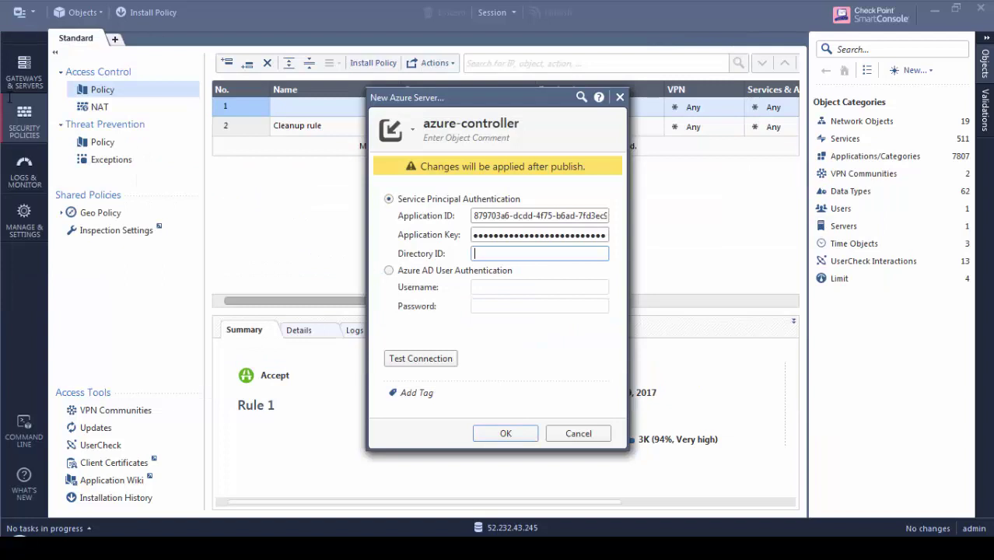
pyautogui.hotkey('ctrl', 'v')
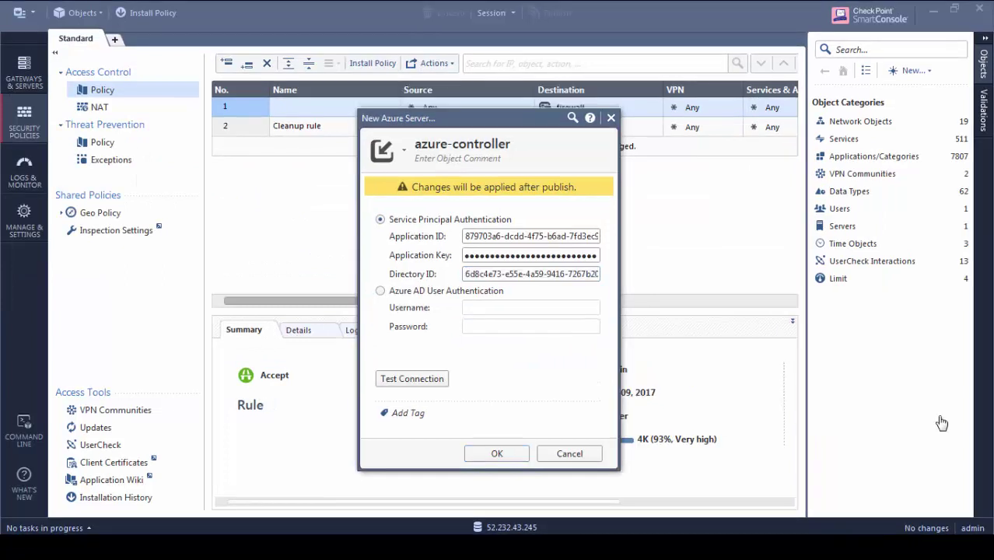
# Test the azure-controller connection, save the object, and publish the session
pyautogui.click(432, 379)
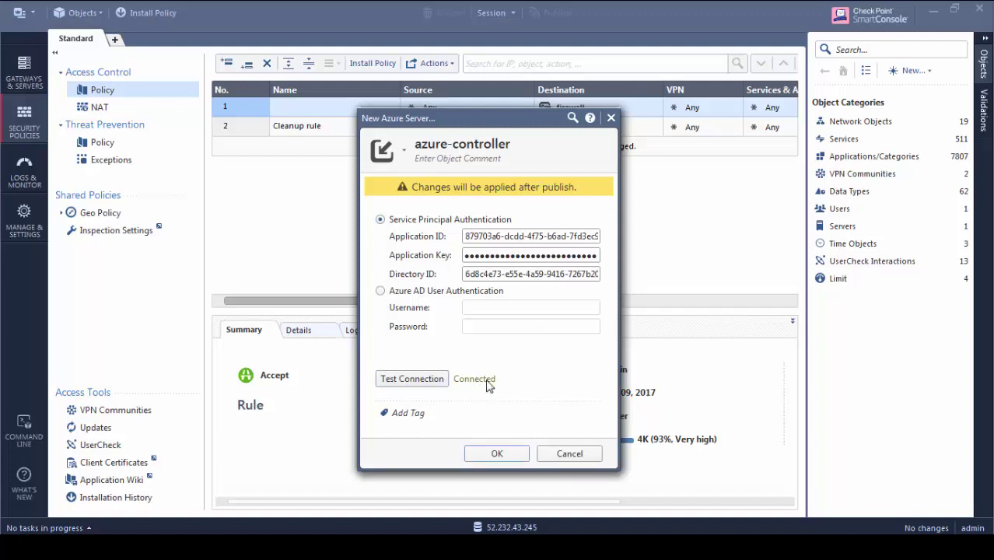
pyautogui.click(488, 456)
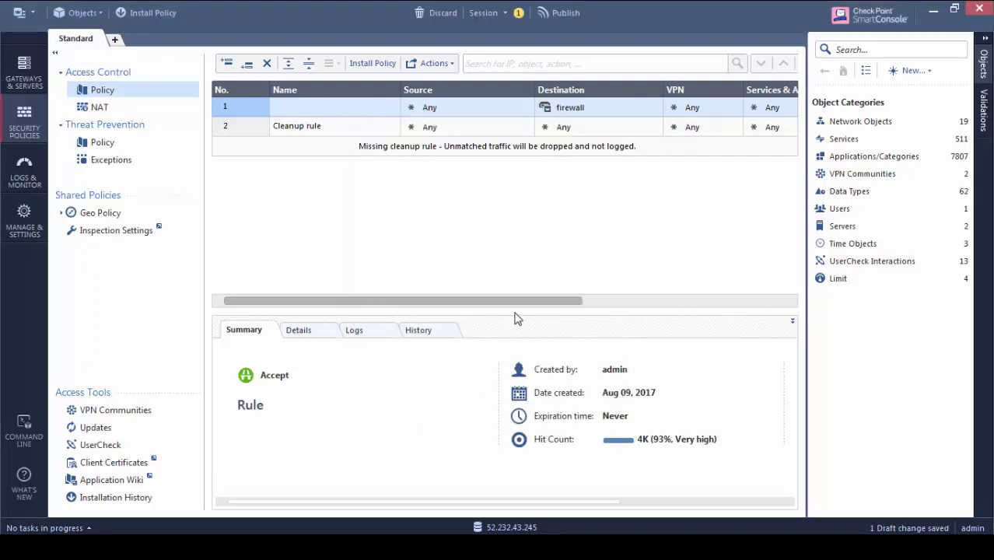
pyautogui.click(557, 16)
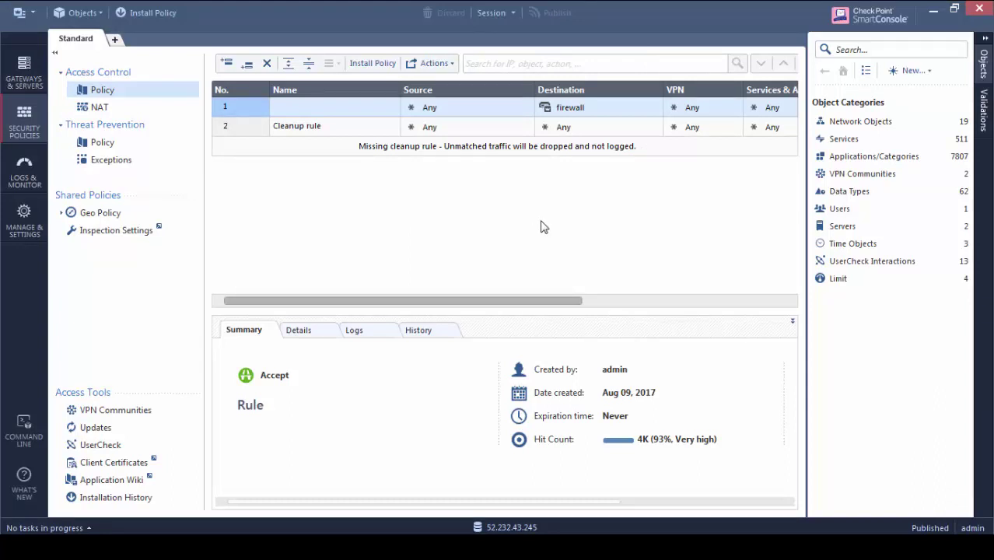
# Add a new top rule with destination webserver (my-rg) imported from azure-controller
pyautogui.click(227, 65)
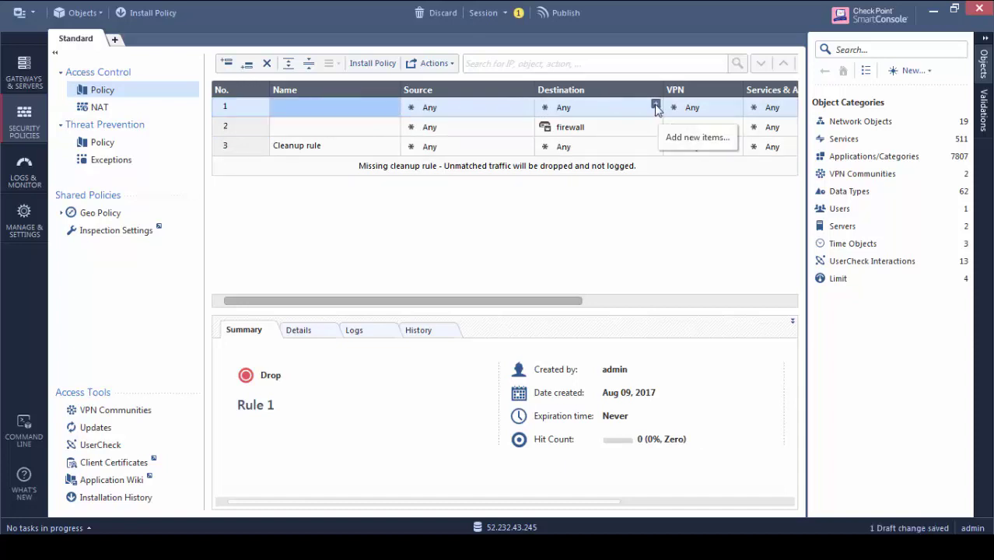
pyautogui.click(655, 105)
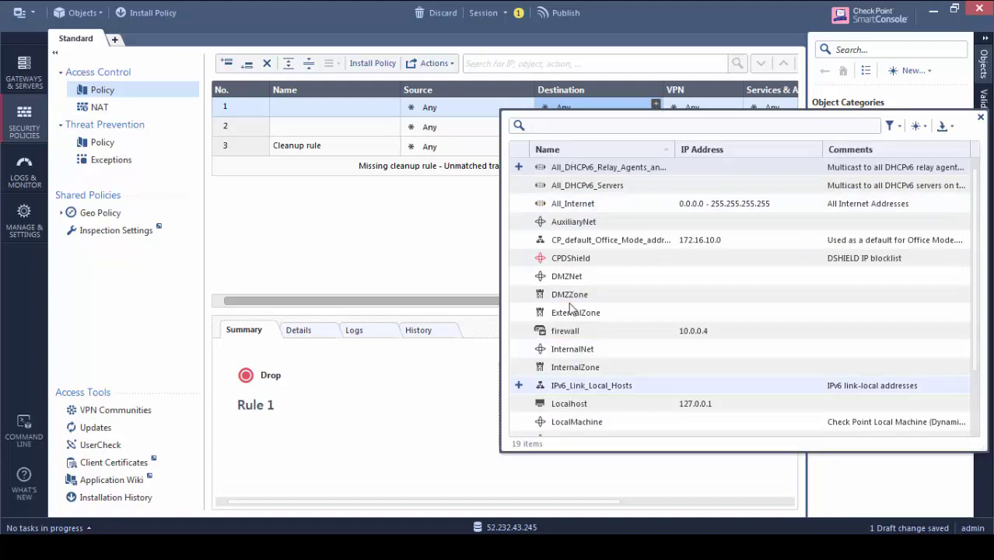
pyautogui.click(943, 129)
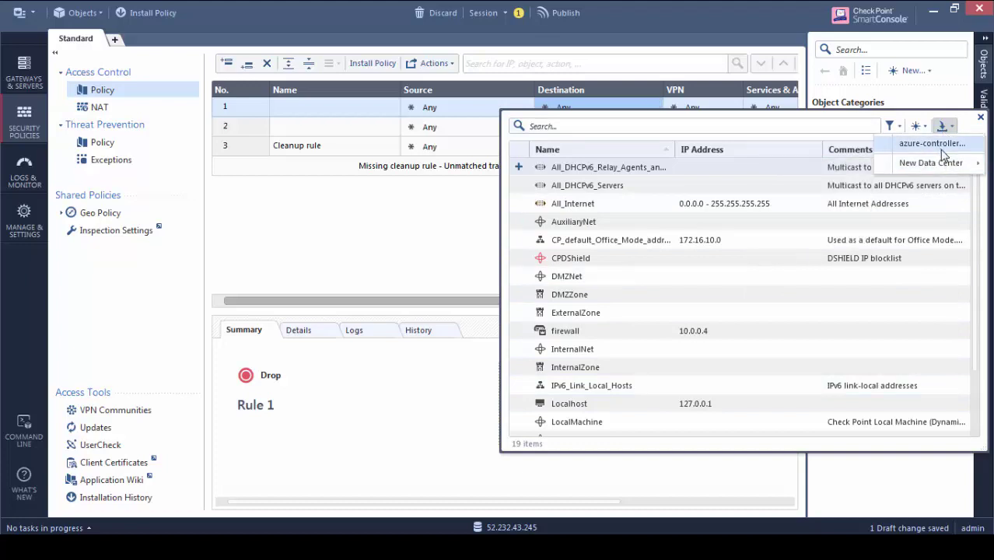
pyautogui.click(940, 146)
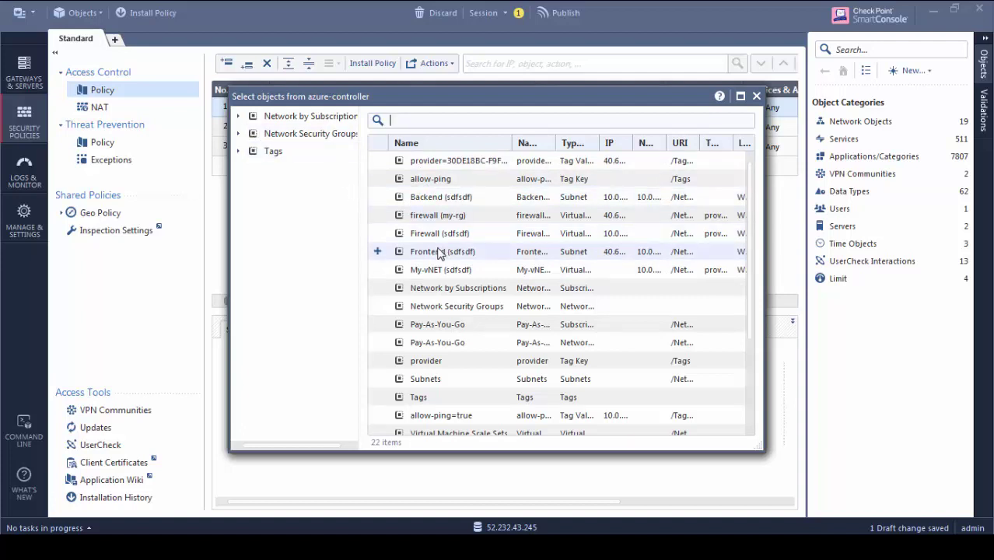
pyautogui.click(459, 122)
pyautogui.write('web')
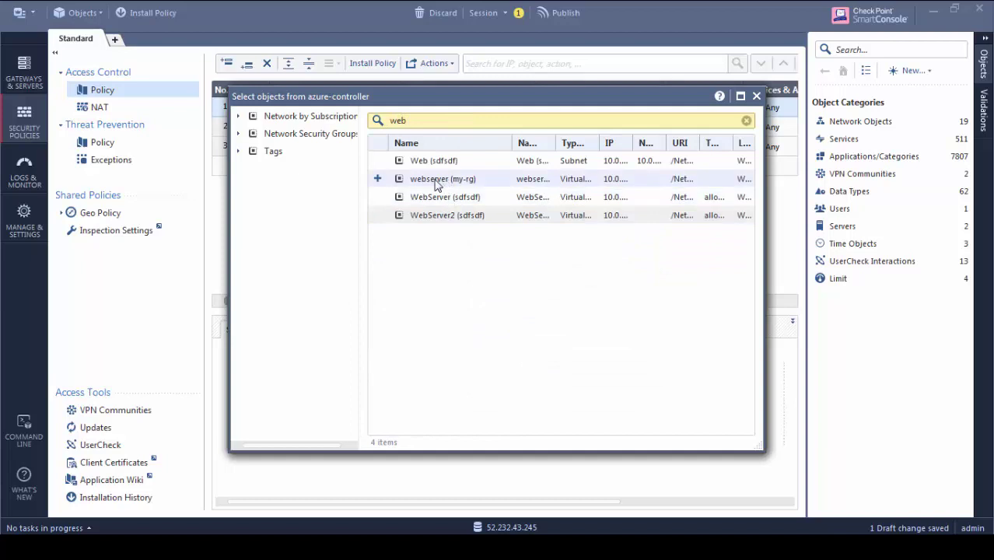
pyautogui.click(377, 181)
pyautogui.click(756, 97)
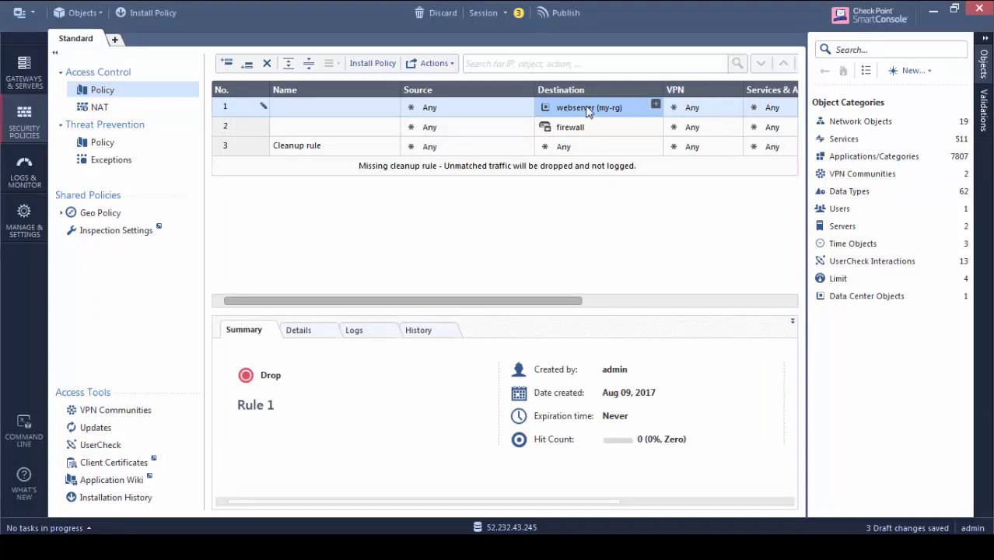
# Check the webserver (my-rg) details card for its IP 10.0.2.6, then close it
pyautogui.moveTo(589, 111)
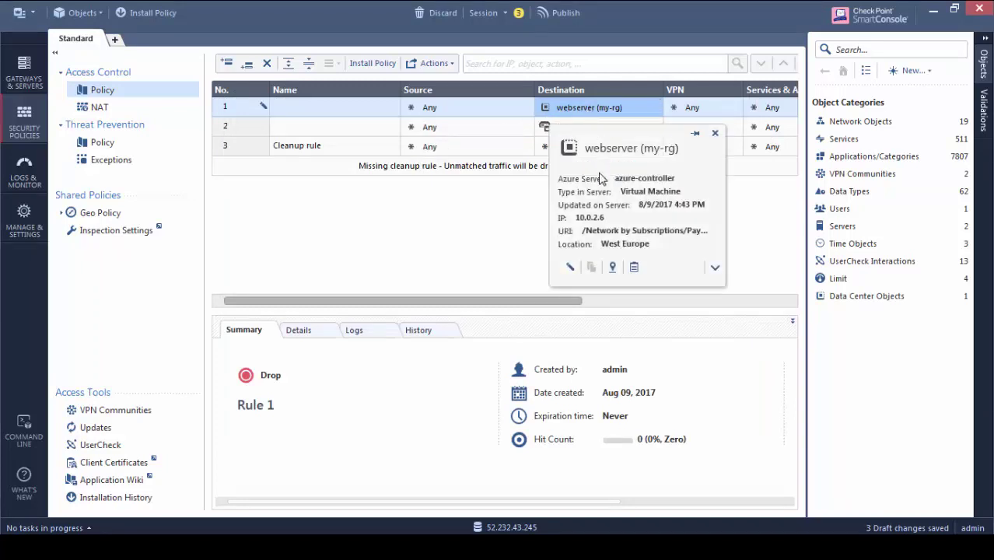
pyautogui.moveTo(605, 218); pyautogui.dragTo(511, 246)
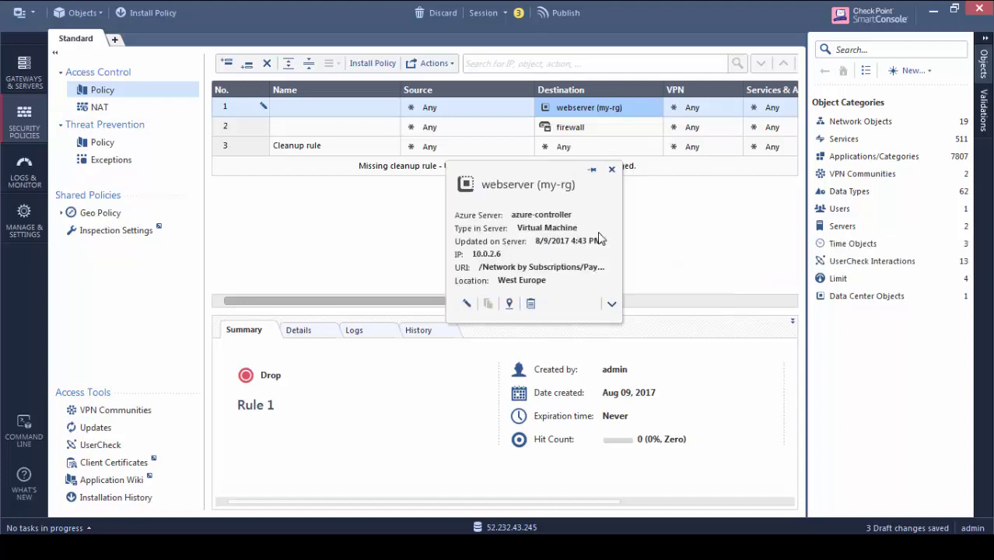
pyautogui.click(610, 169)
pyautogui.moveTo(568, 115)
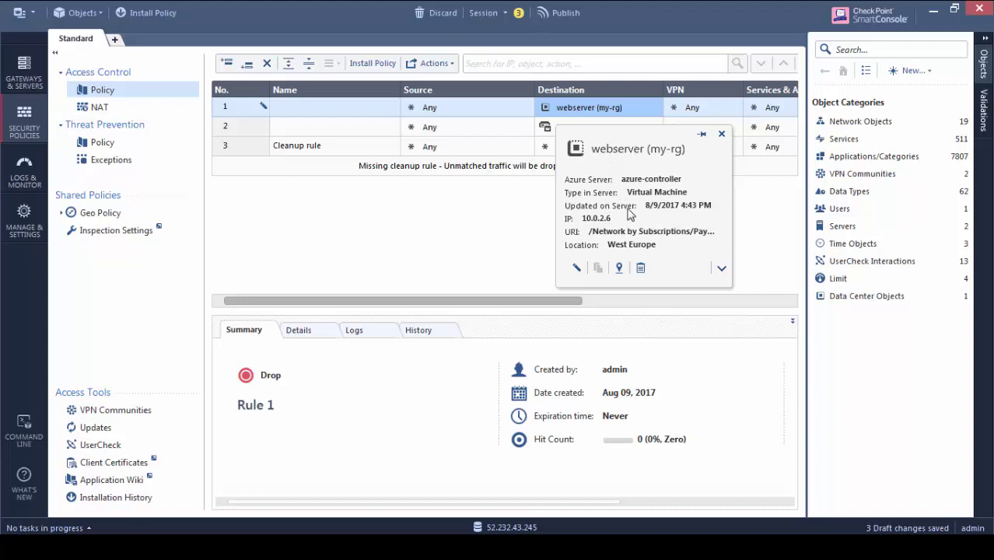
pyautogui.moveTo(602, 115)
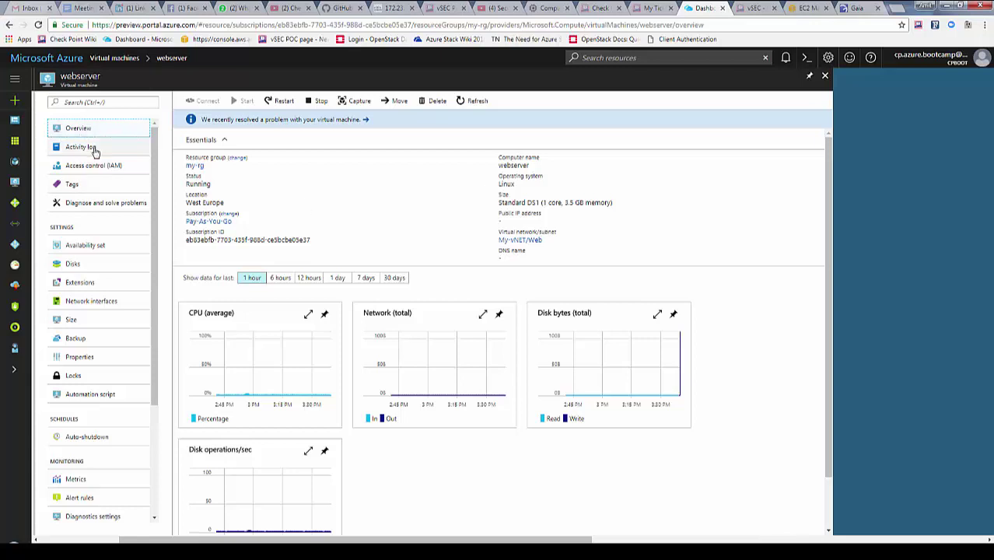
# Set webserver306's ipconfig1 to static private IP 10.0.2.100 and save
pyautogui.click(85, 301)
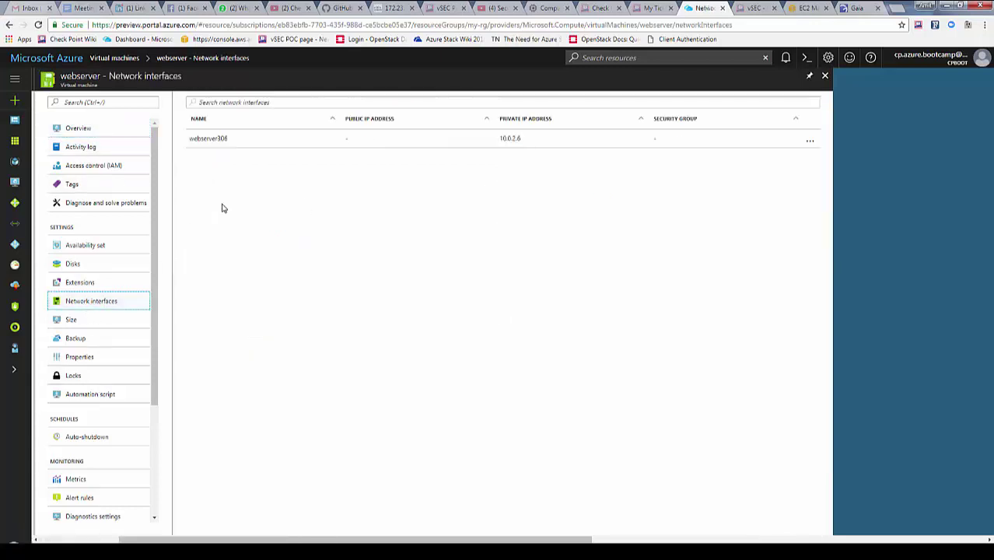
pyautogui.click(225, 140)
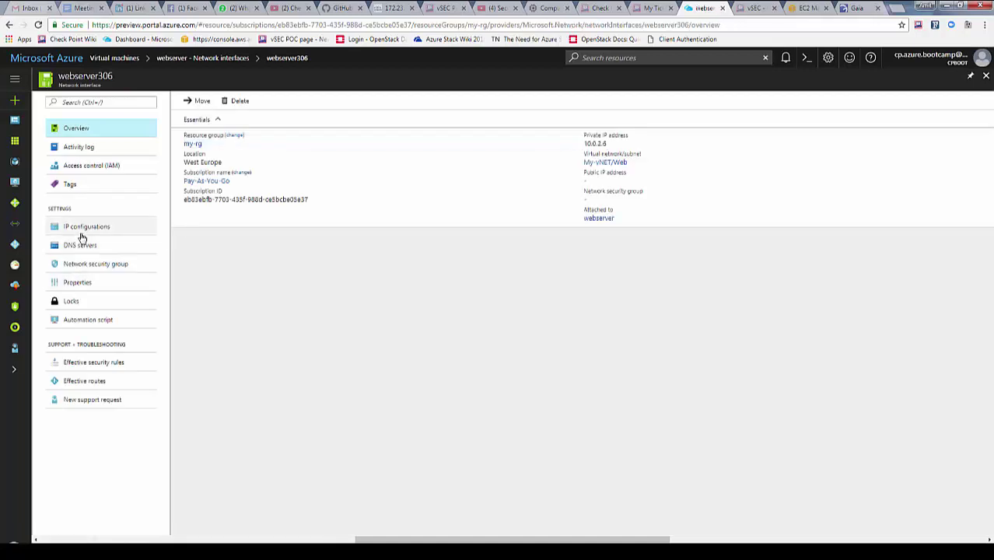
pyautogui.click(82, 227)
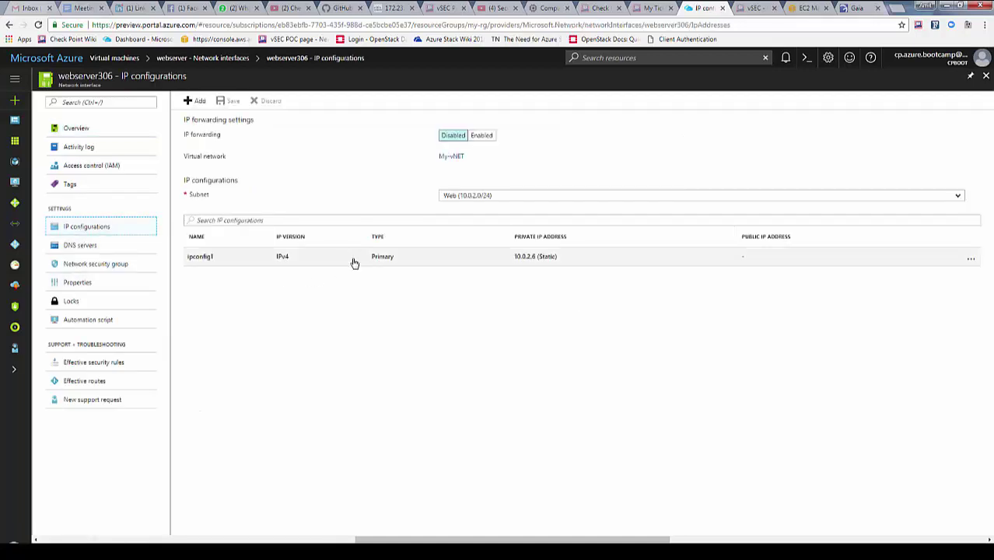
pyautogui.click(426, 271)
pyautogui.click(113, 244)
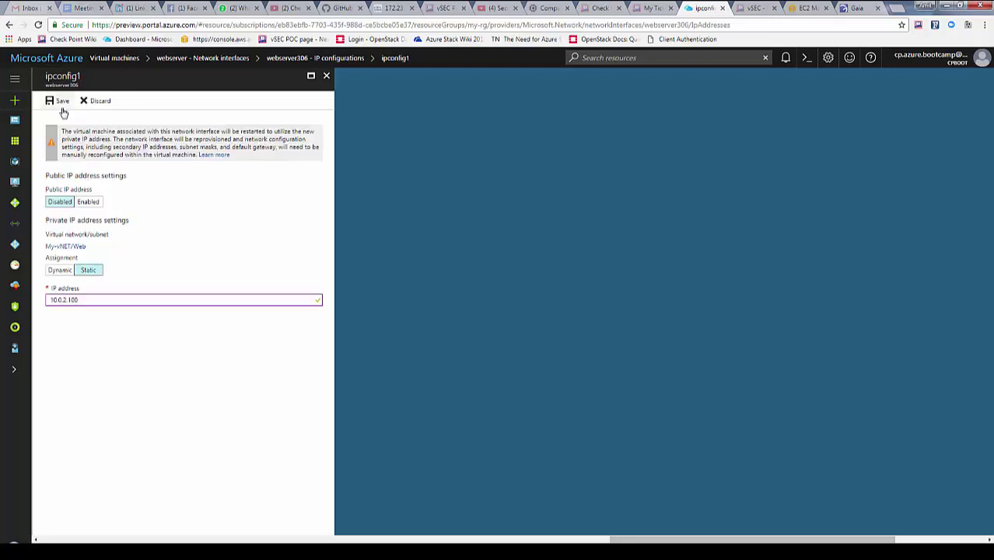
pyautogui.click(60, 100)
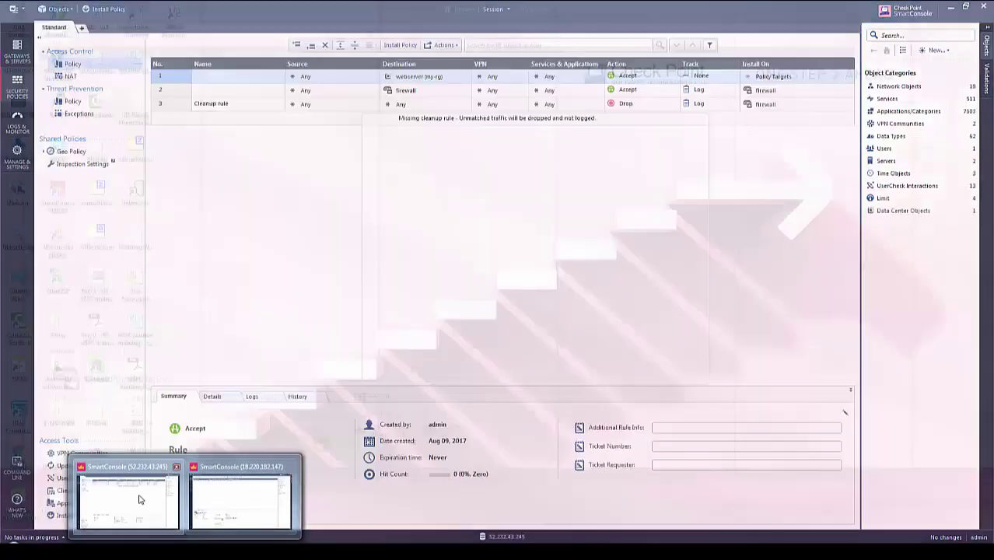
# Back in SmartConsole, confirm the webserver (my-rg) destination object shows IP 10.0.2.100
pyautogui.click(143, 497)
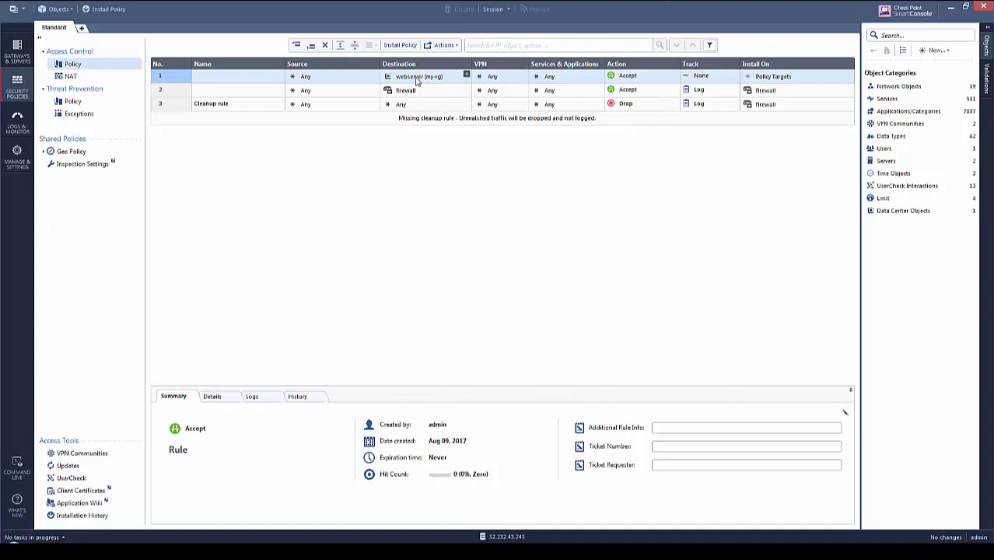
pyautogui.moveTo(417, 81)
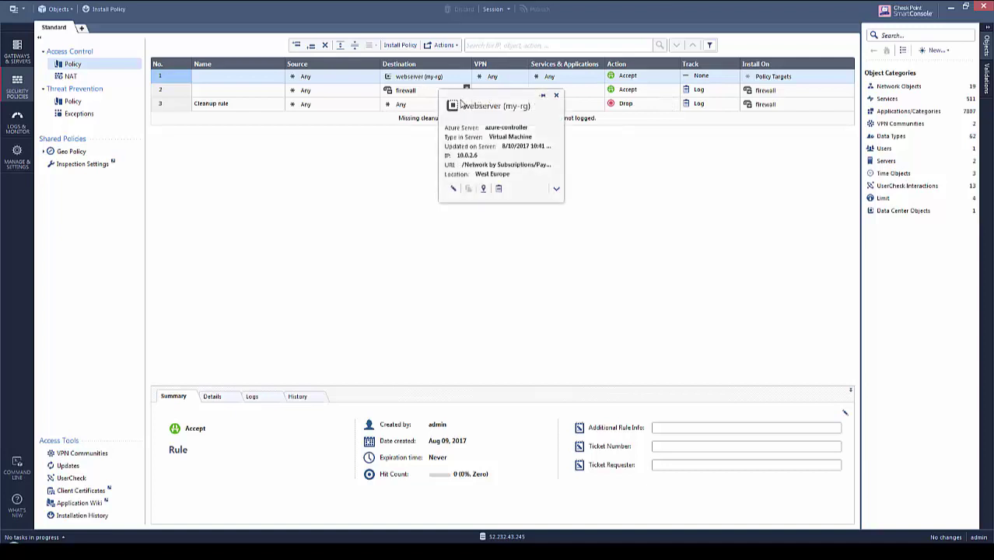
pyautogui.moveTo(459, 154); pyautogui.dragTo(477, 154)
pyautogui.click(533, 147)
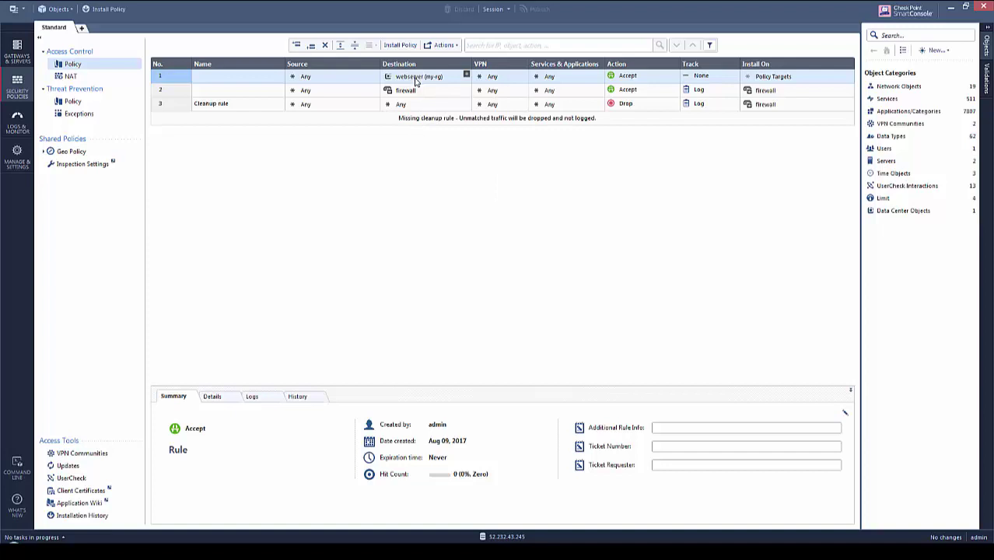
pyautogui.moveTo(416, 81)
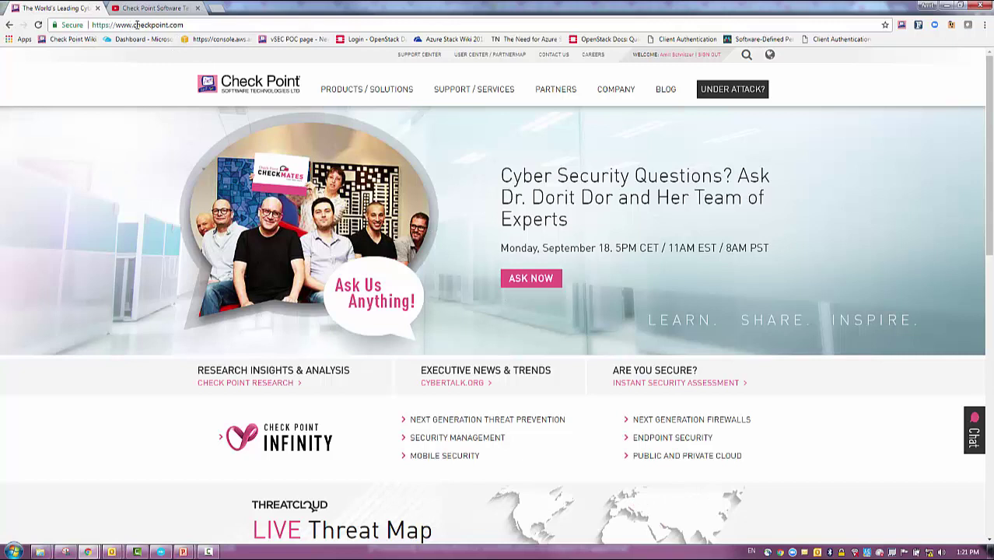
# Browse the Check Point vSEC Cloud Security page, then view the Check Point YouTube channel
pyautogui.moveTo(369, 94)
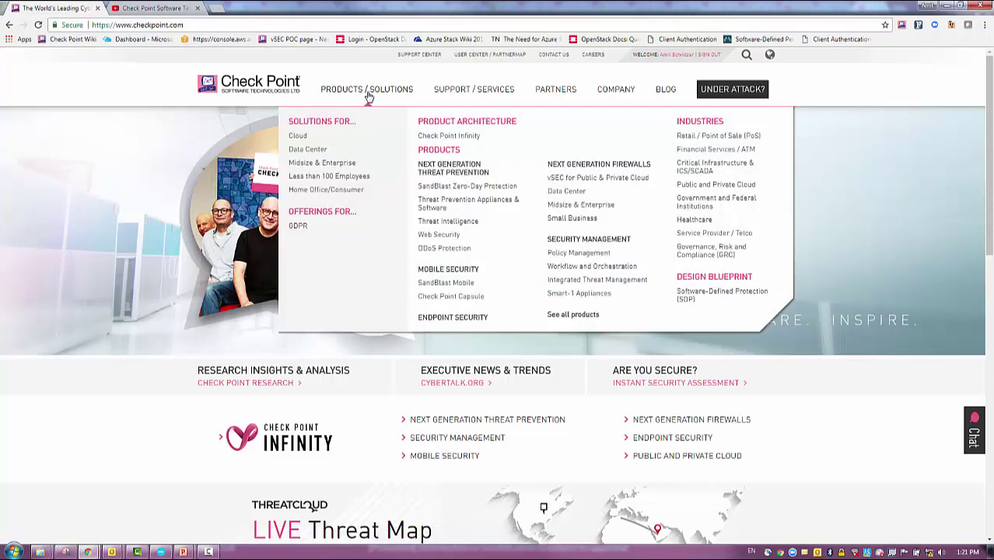
pyautogui.click(296, 137)
pyautogui.scroll(-1, 430, 373)
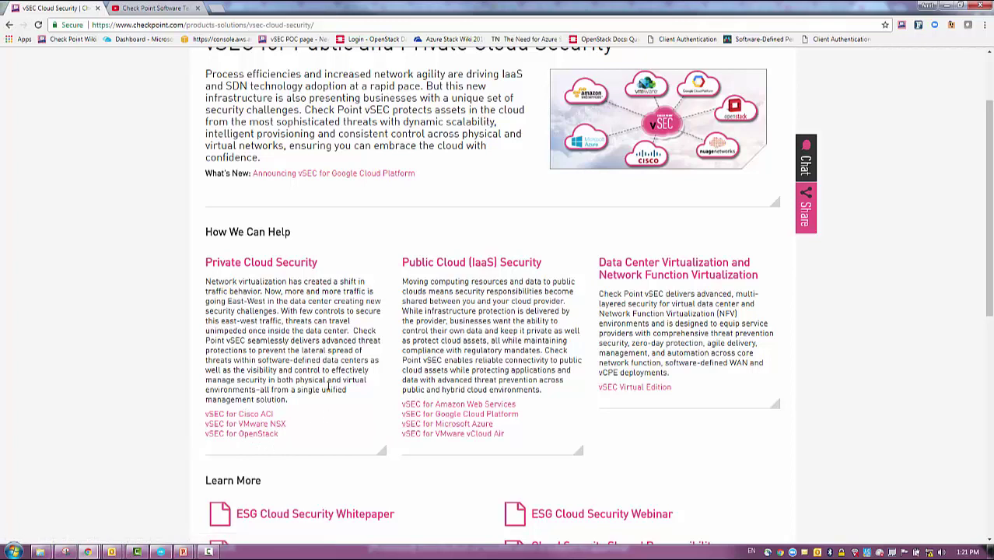
pyautogui.scroll(-5, 328, 405)
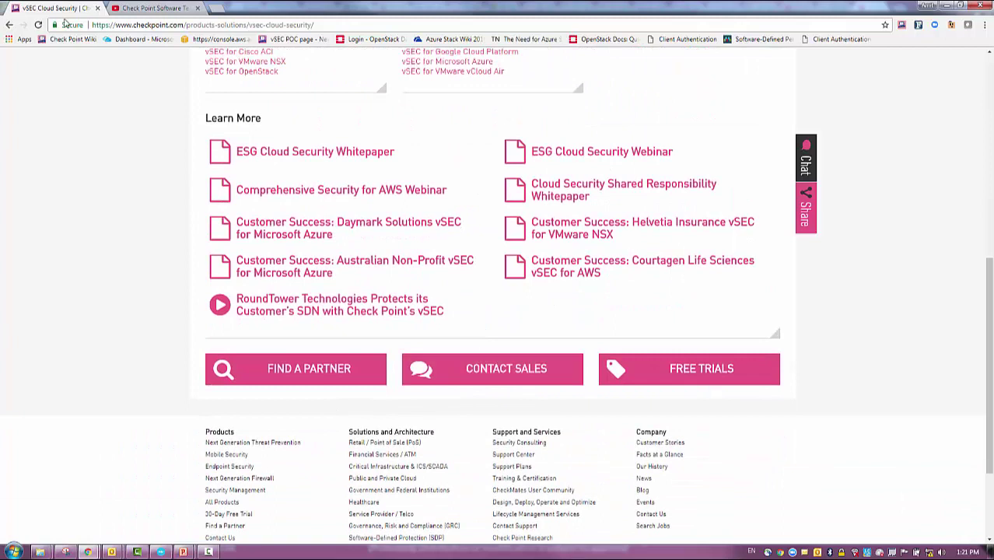
pyautogui.click(146, 9)
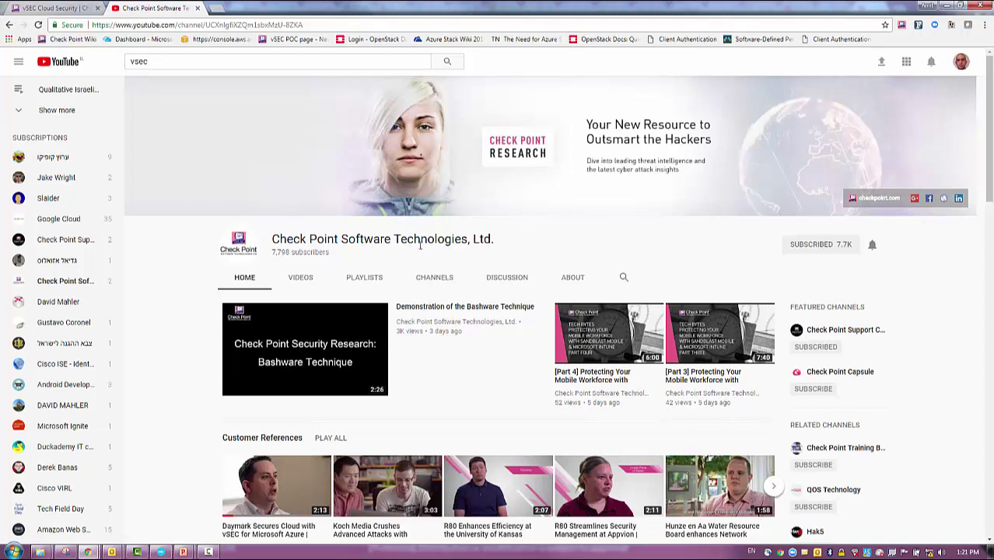
pyautogui.scroll(-1, 223, 395)
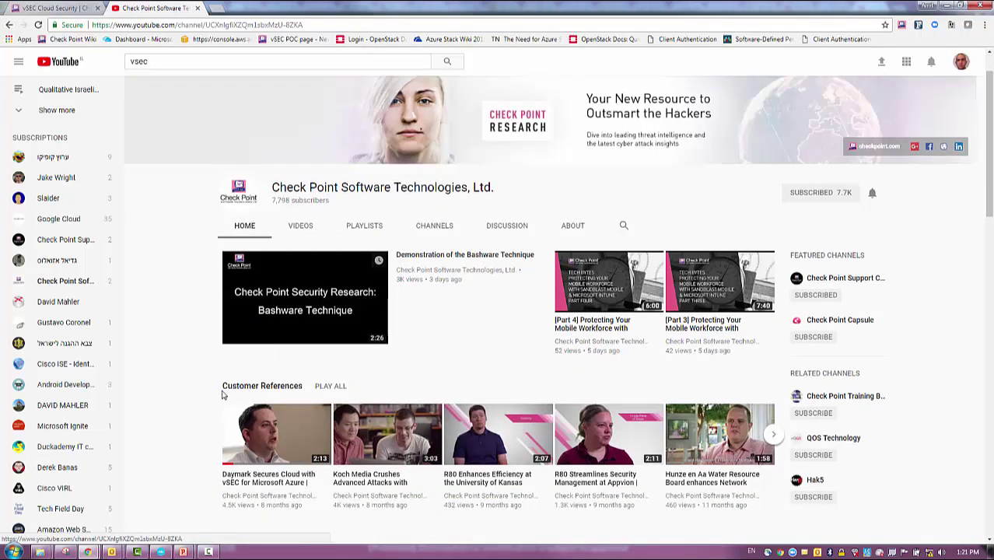